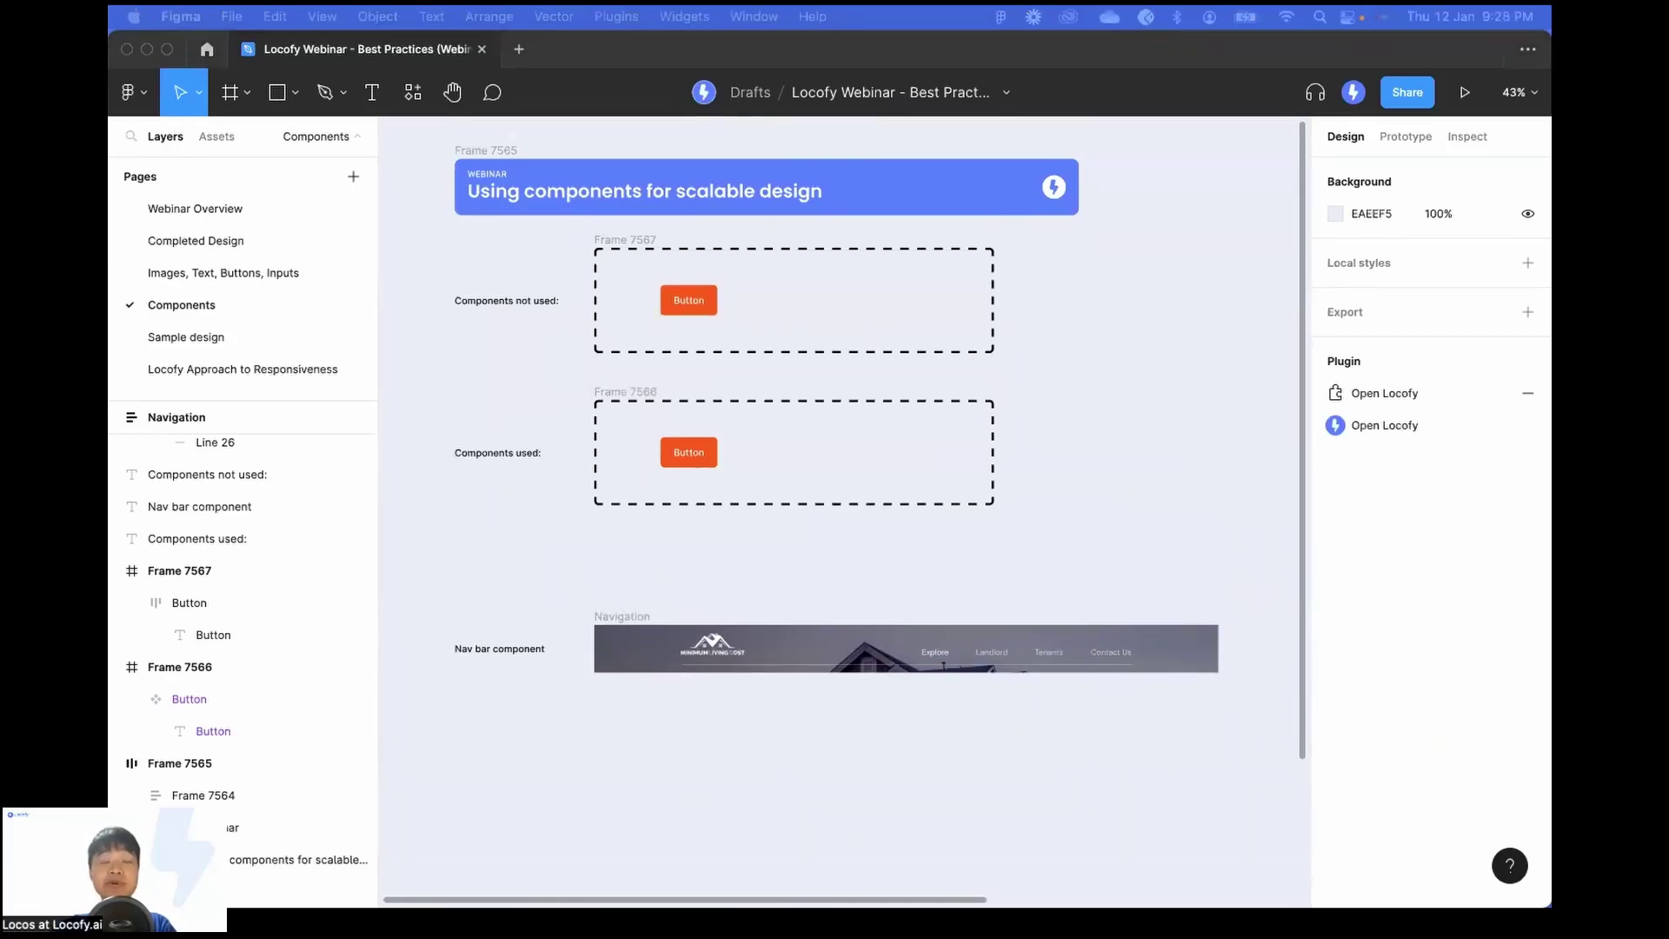
# Duplicate the plain button twice so the Components not used frame holds three buttons.
pyautogui.scroll(1, 758, 471)
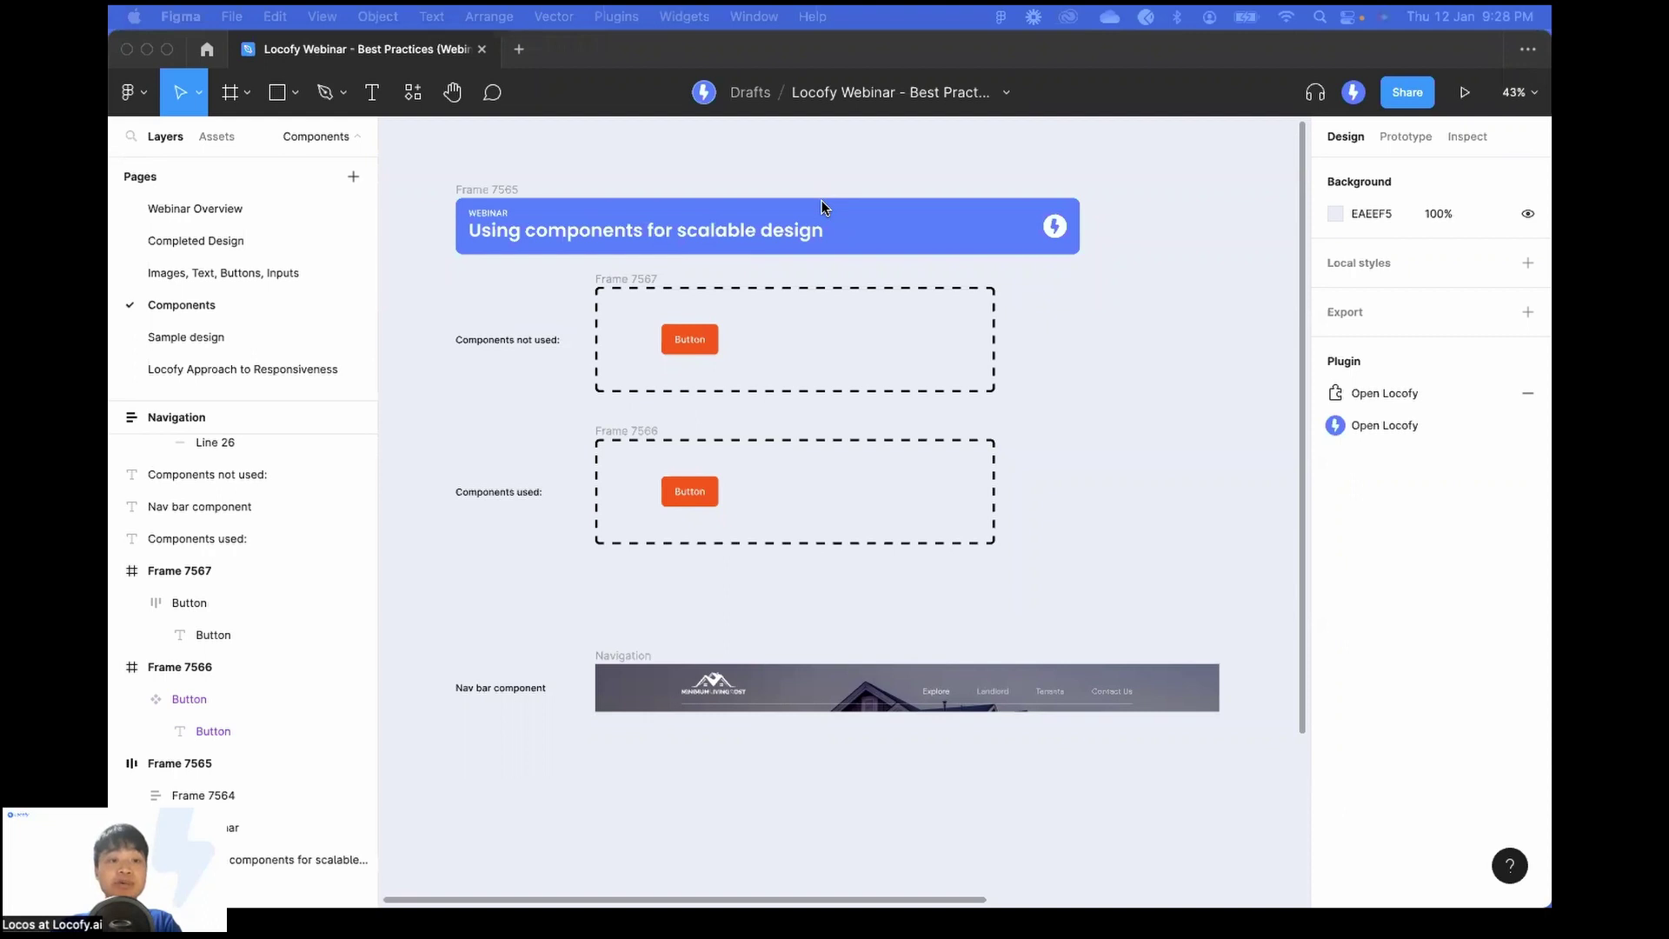
pyautogui.hscroll(-1, 751, 189)
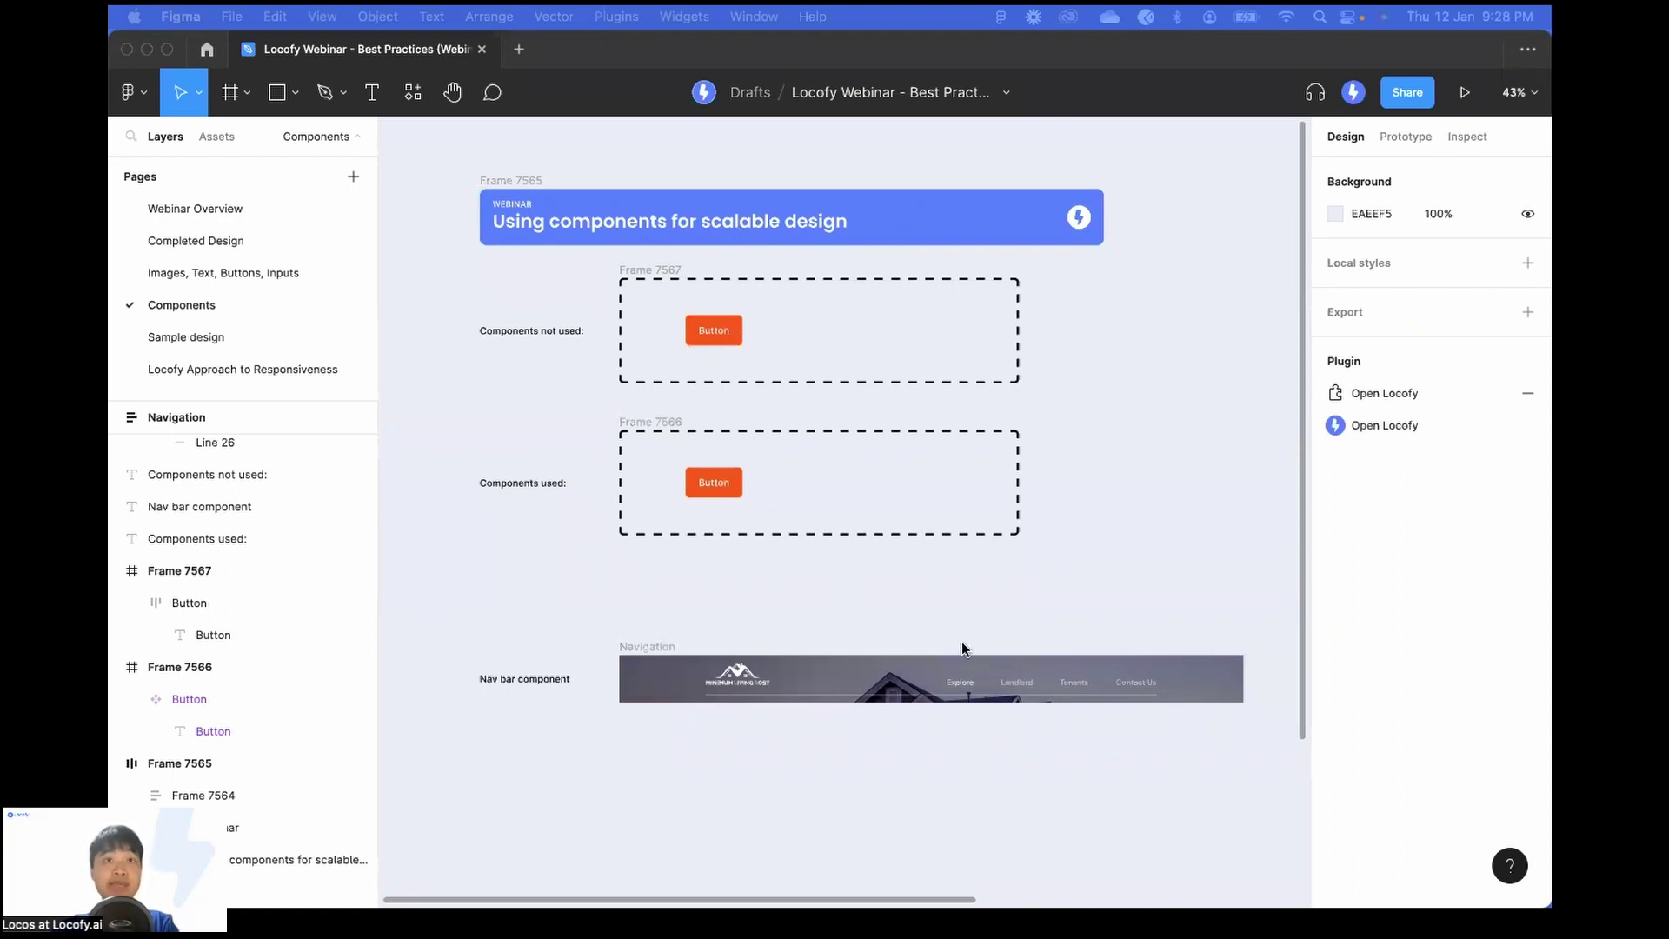
pyautogui.scroll(5, 748, 403)
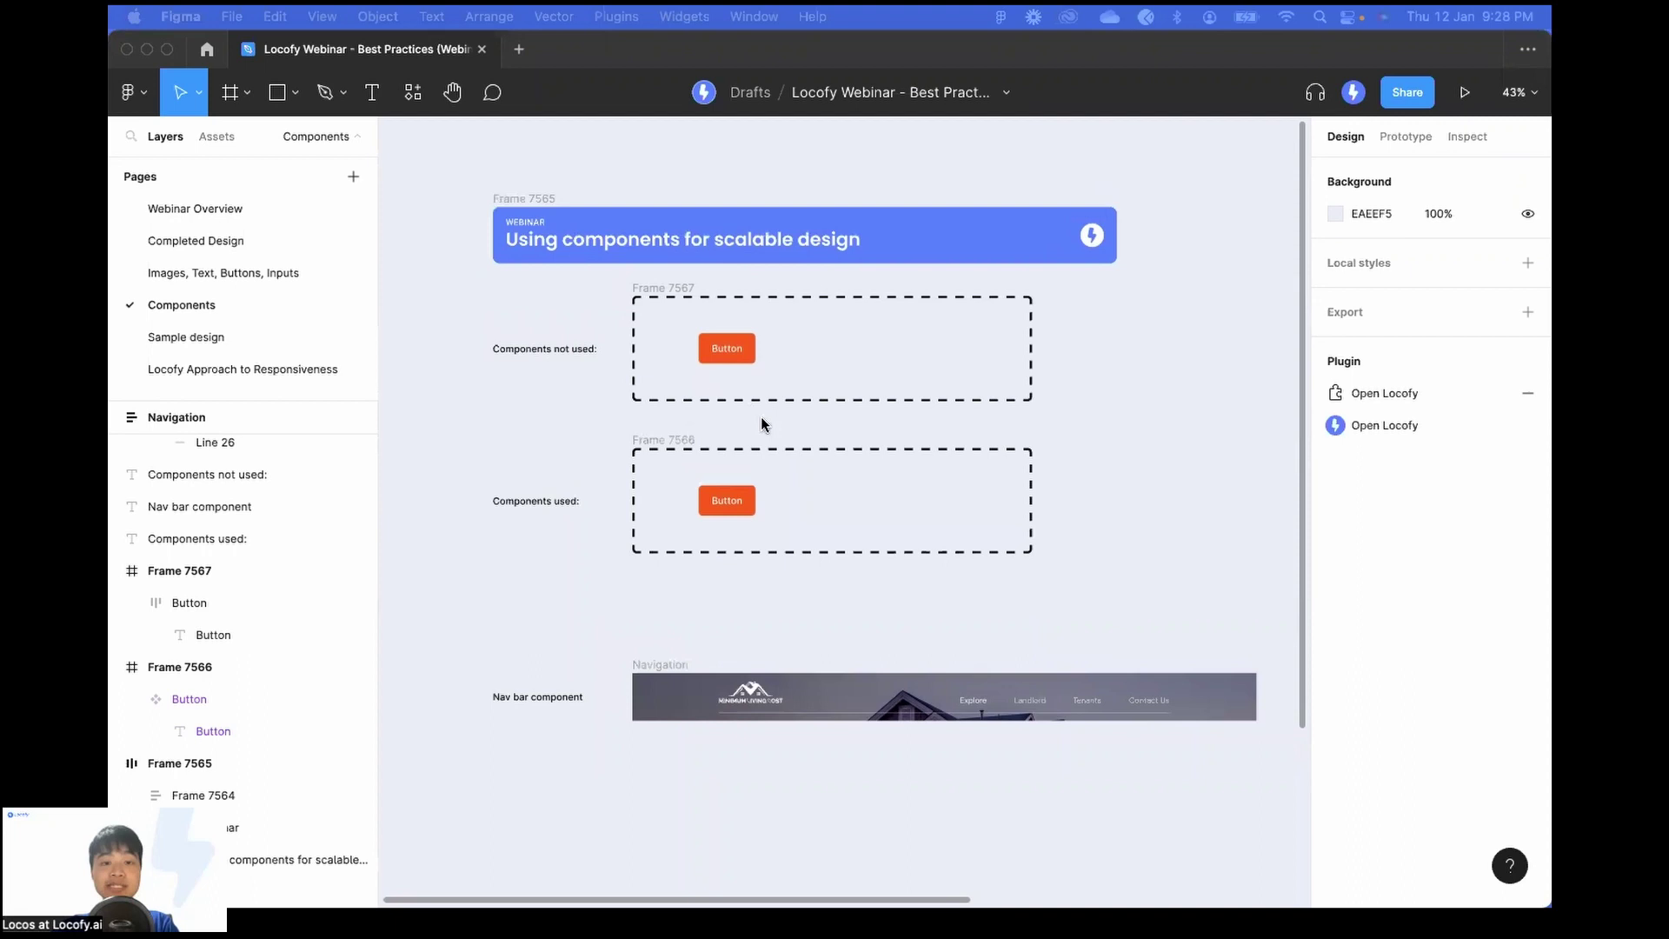
pyautogui.scroll(-2, 765, 426)
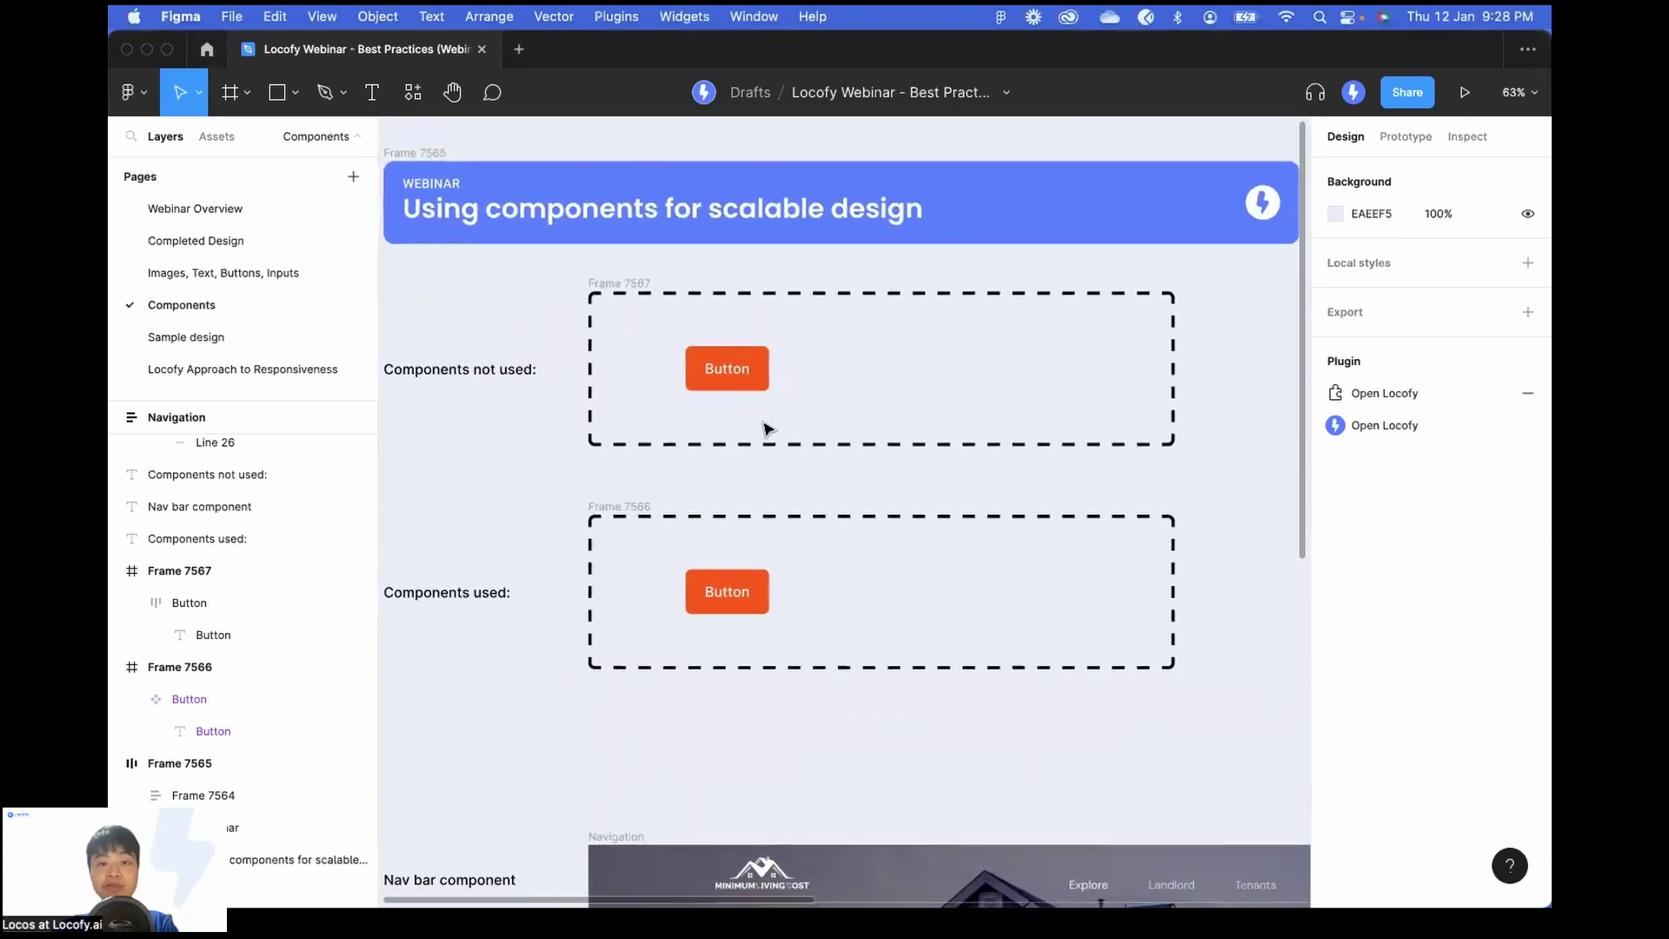
pyautogui.scroll(-1, 766, 429)
pyautogui.click(745, 353)
pyautogui.click(736, 371)
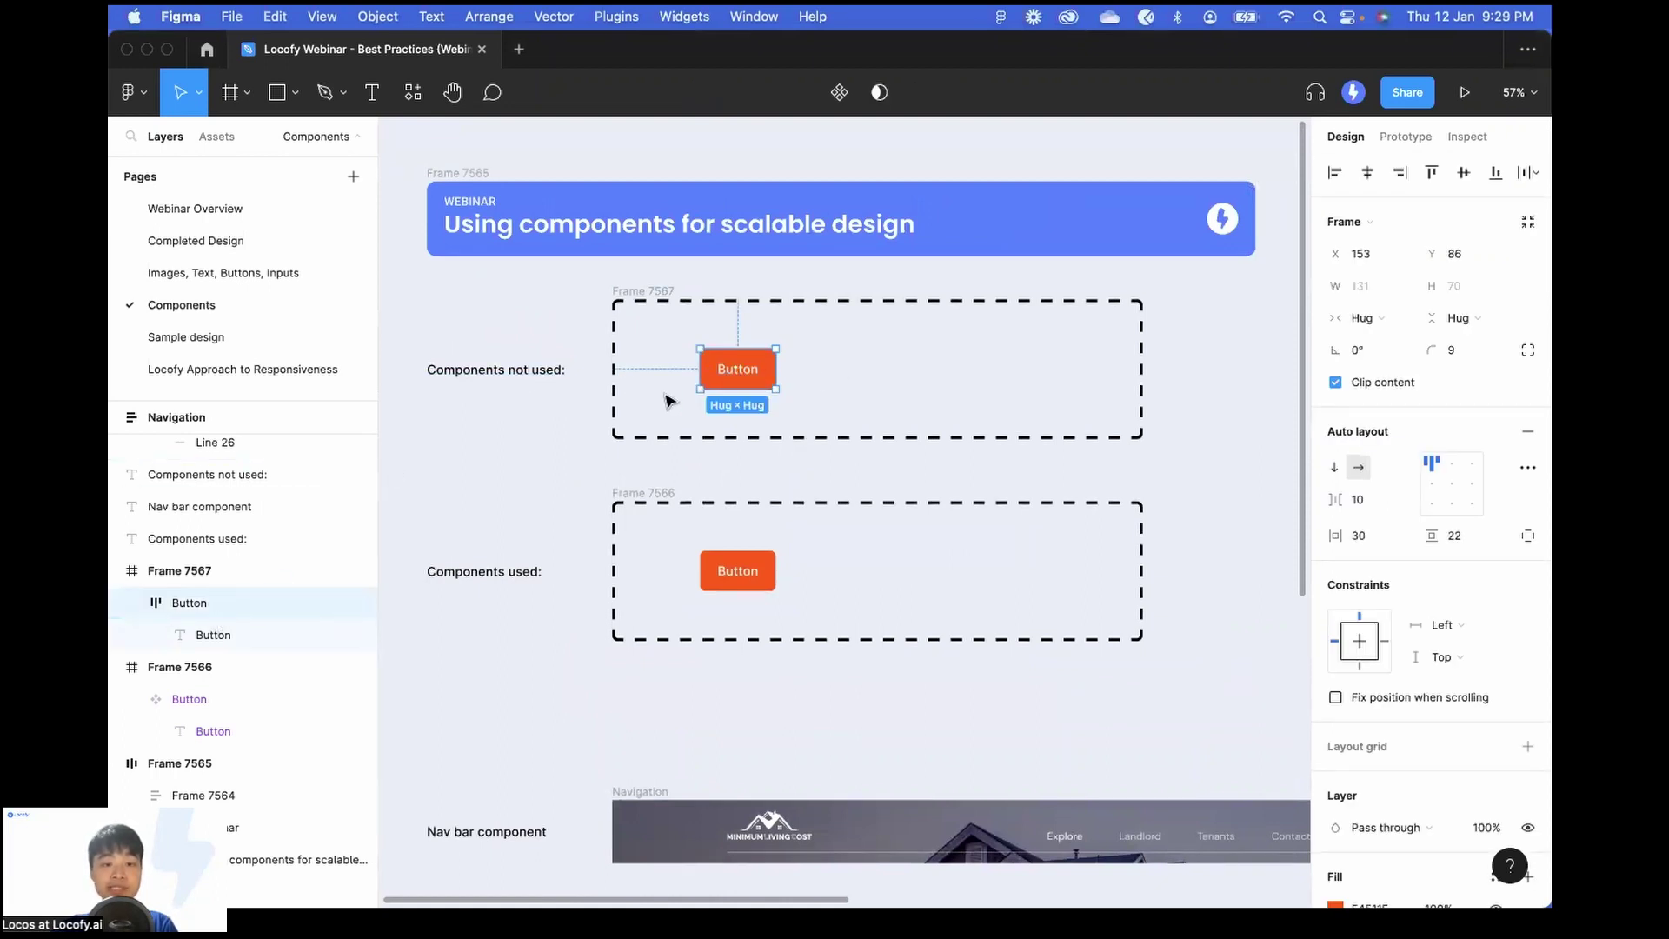
pyautogui.moveTo(745, 369); pyautogui.dragTo(942, 384)
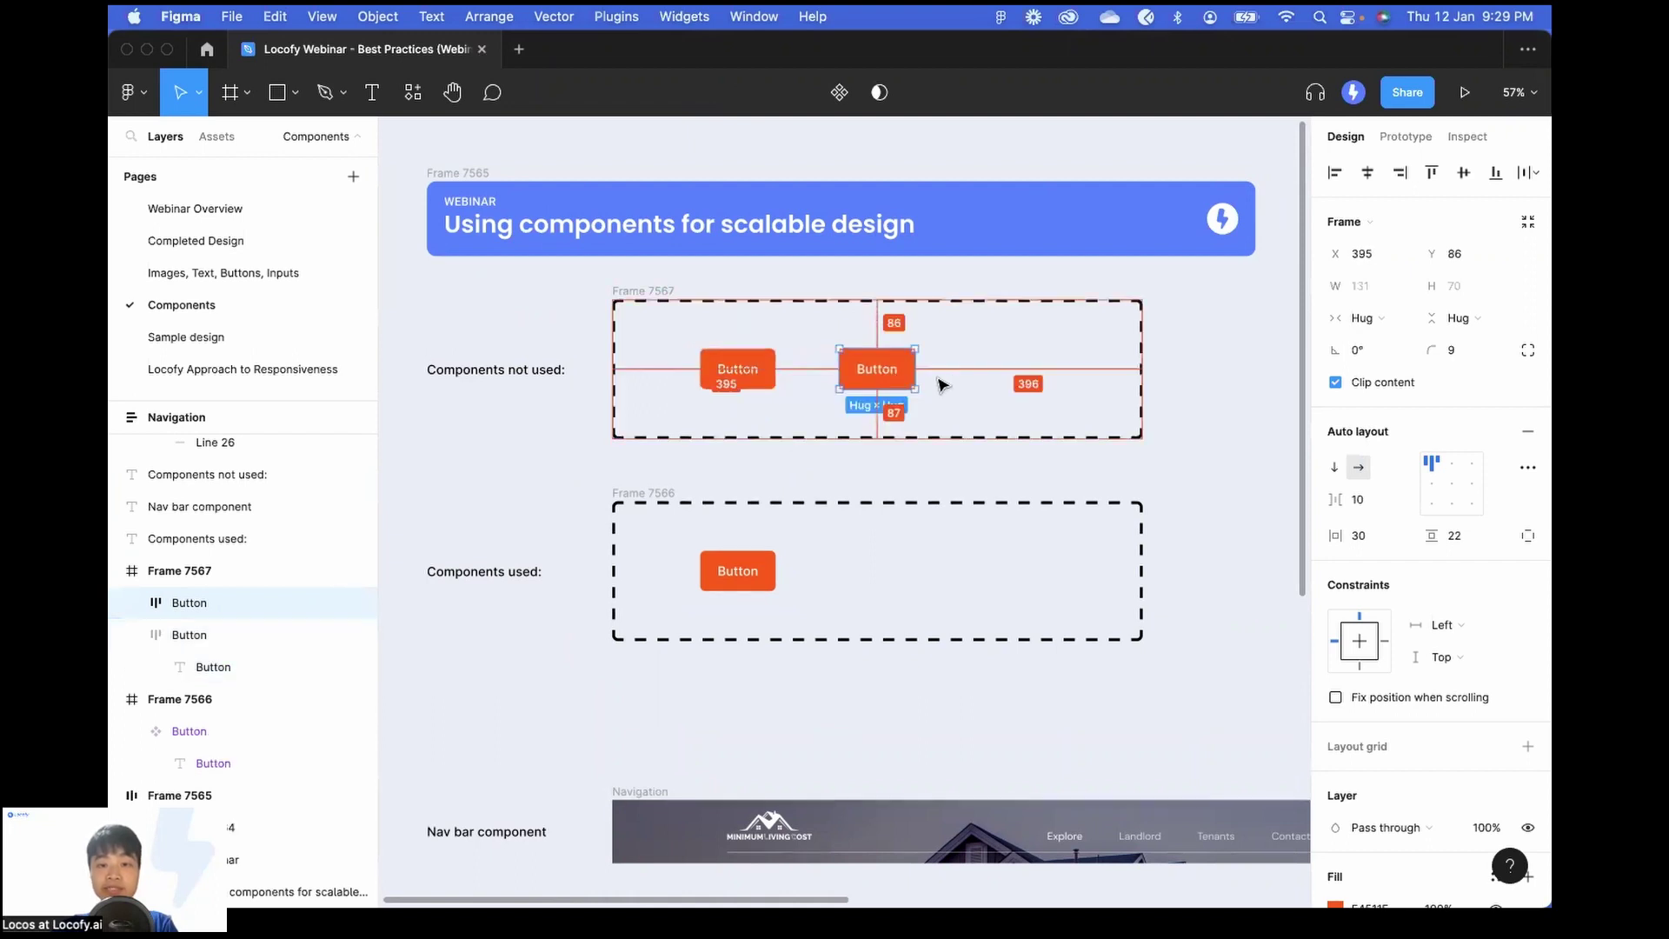
pyautogui.press('super+d')
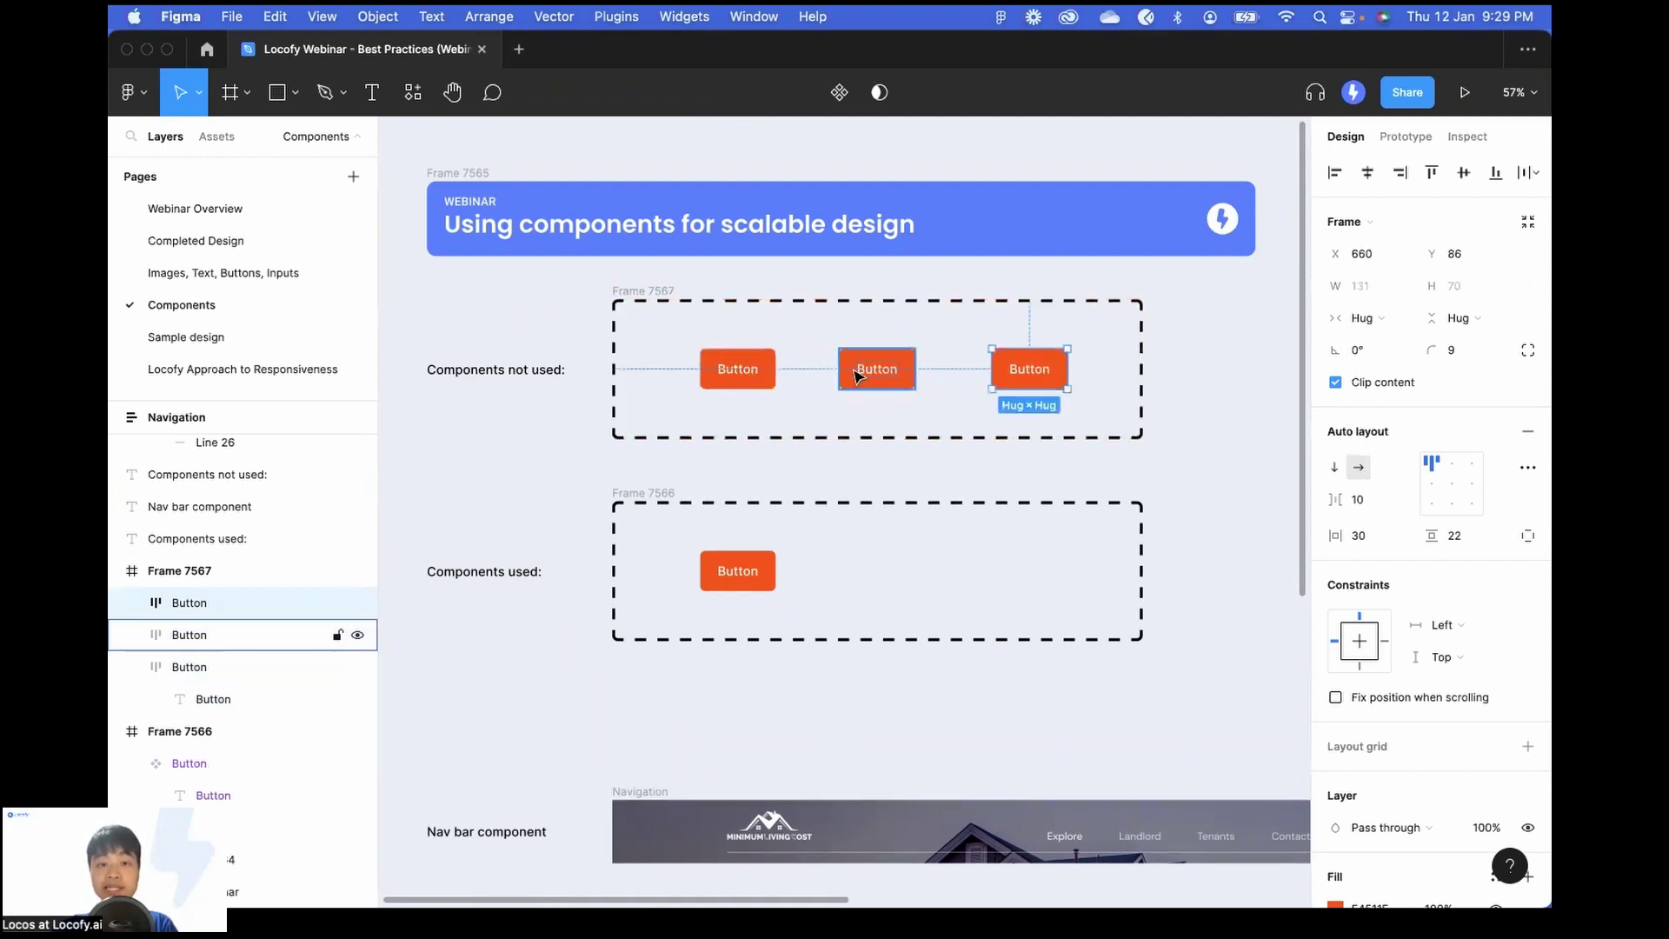
# Recolour the leftmost button's fill to dark brown 612D1D.
pyautogui.click(741, 369)
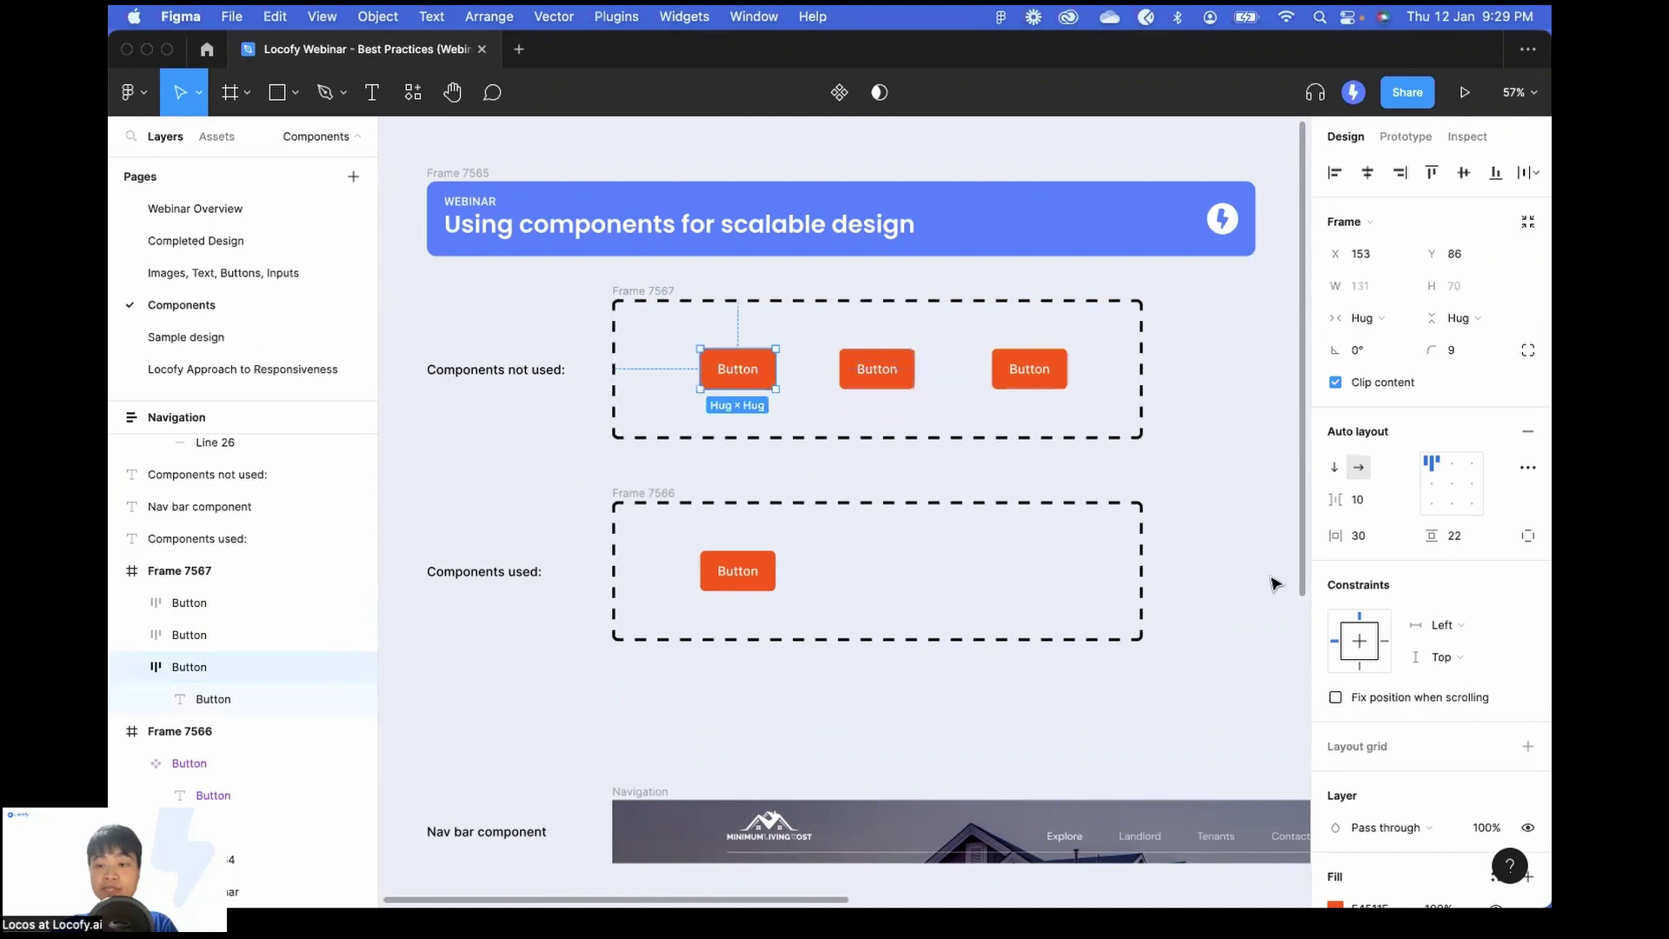
pyautogui.scroll(-5, 1425, 521)
pyautogui.click(1335, 719)
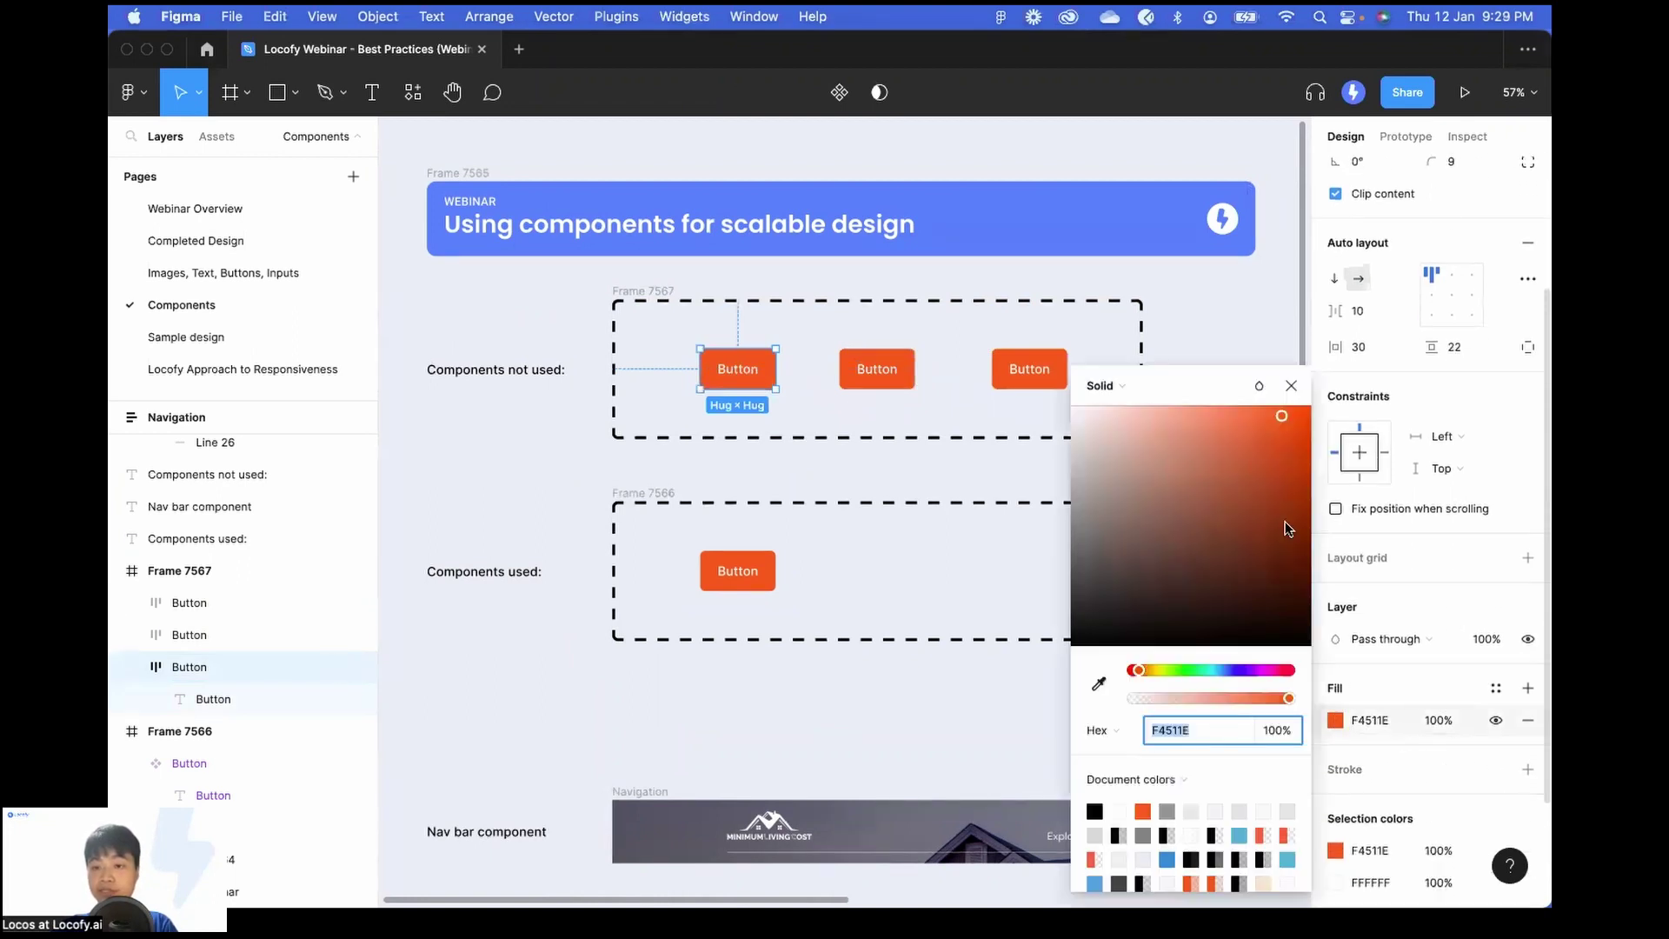
pyautogui.moveTo(1266, 452); pyautogui.dragTo(1239, 554)
pyautogui.click(1292, 386)
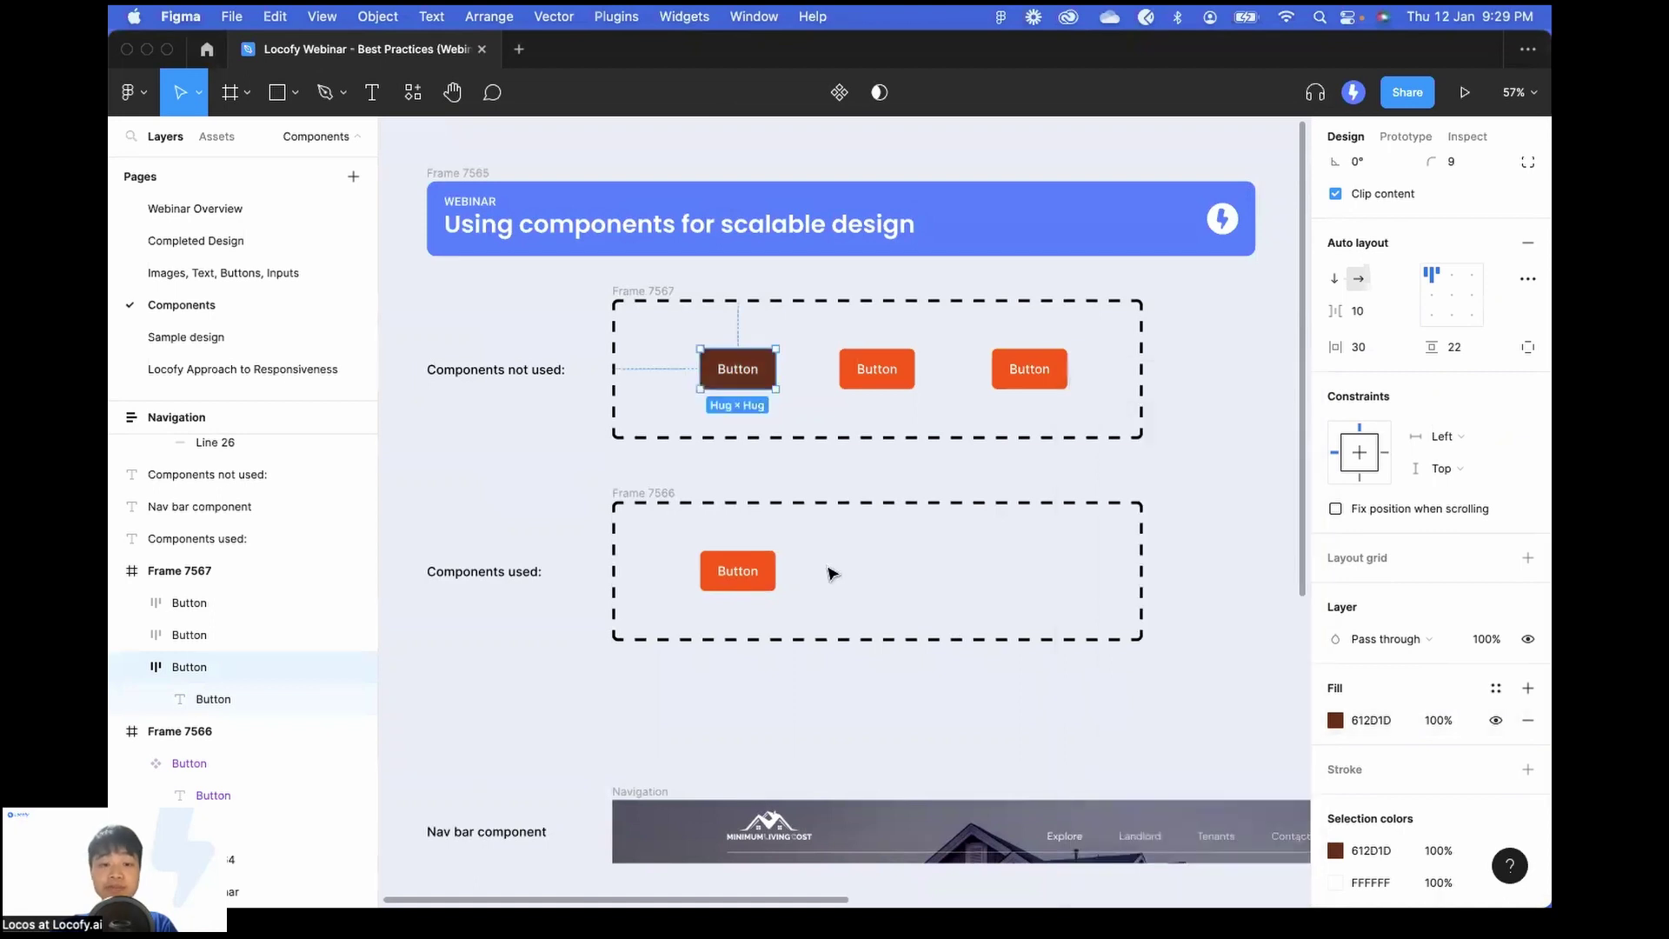
pyautogui.scroll(-1, 827, 574)
pyautogui.click(735, 568)
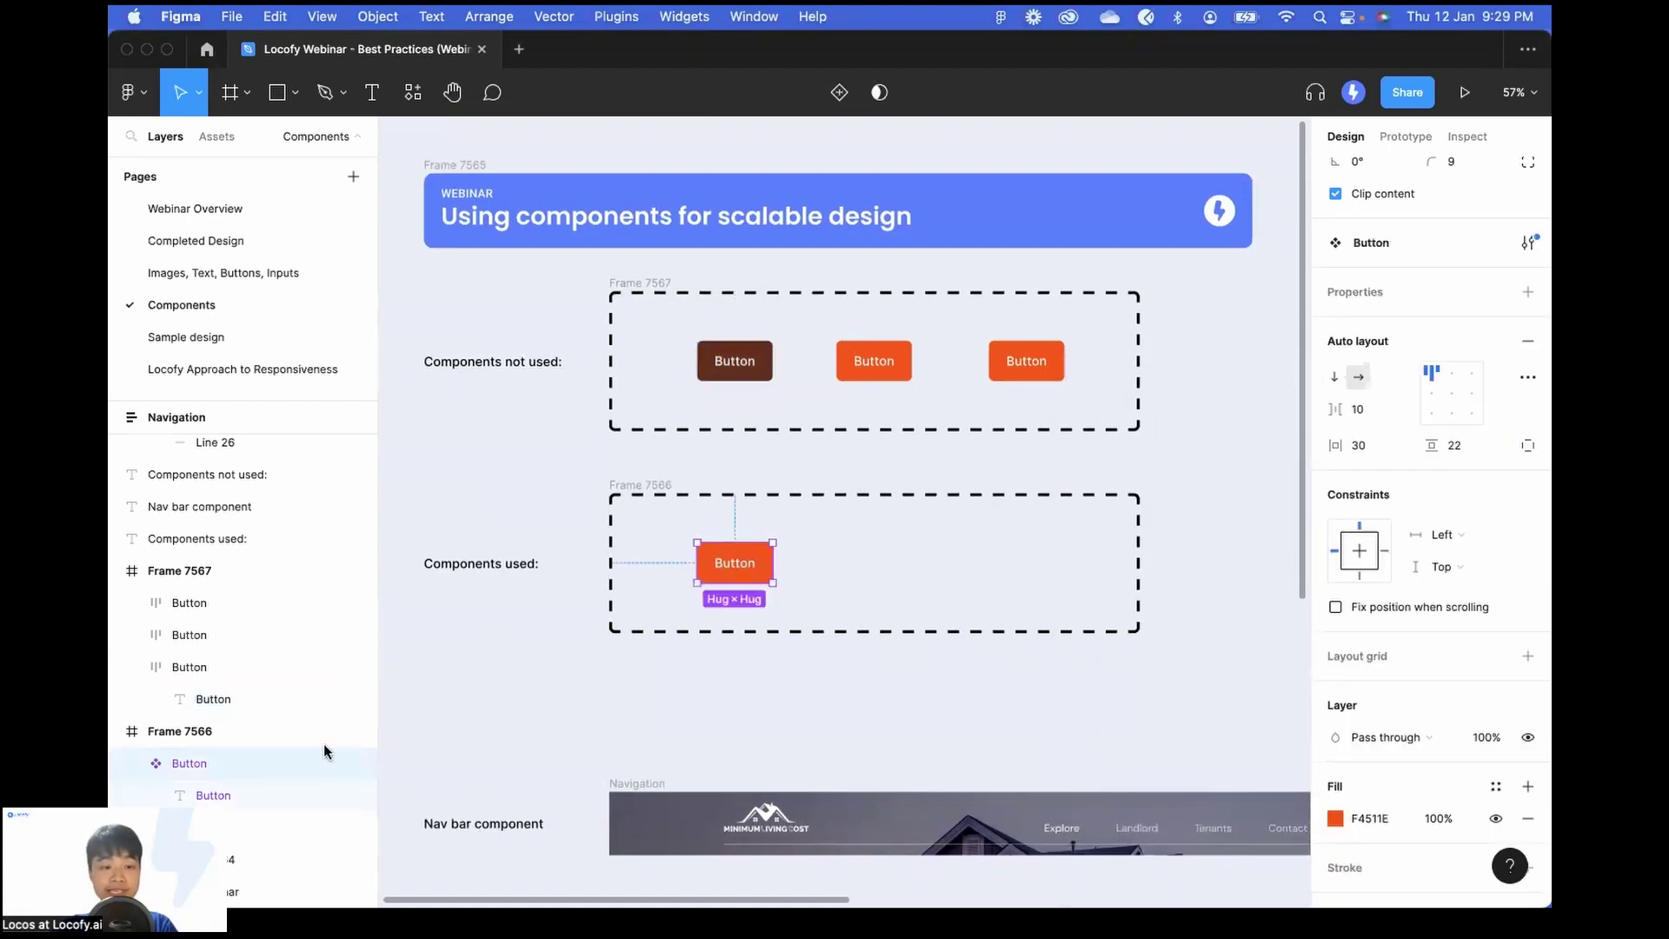
# Duplicate the button component into three instances, try a darker fill, then undo to keep orange F4511E.
pyautogui.scroll(-2, 246, 758)
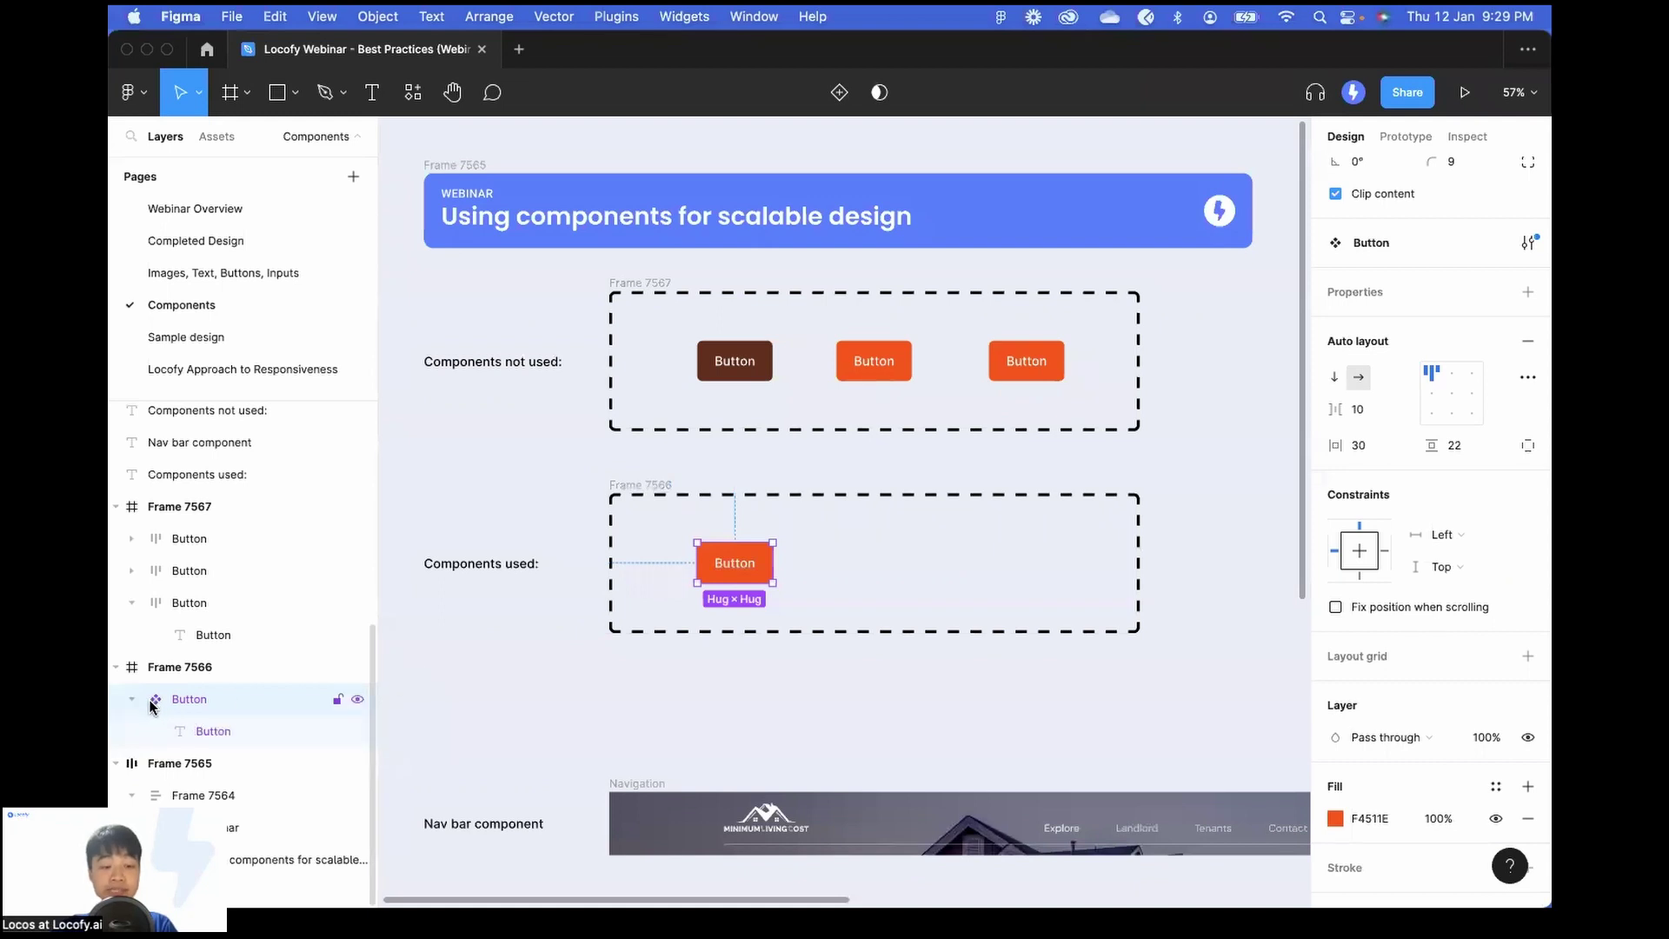
pyautogui.moveTo(747, 577); pyautogui.dragTo(1014, 579)
pyautogui.click(751, 577)
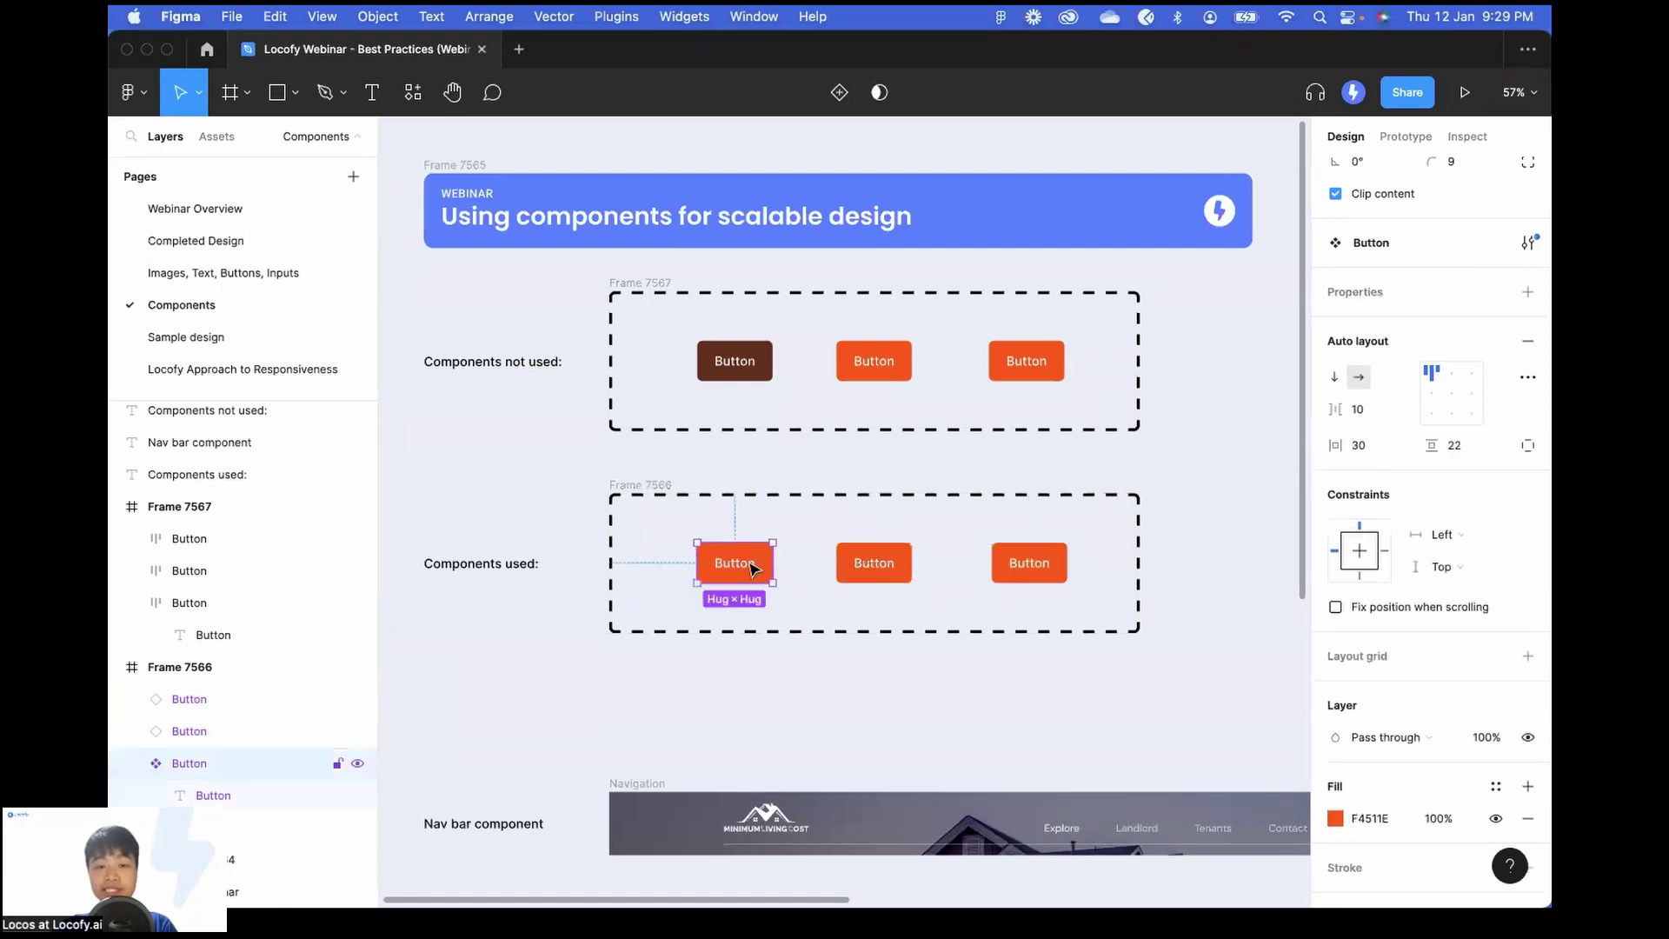
pyautogui.scroll(-2, 1362, 759)
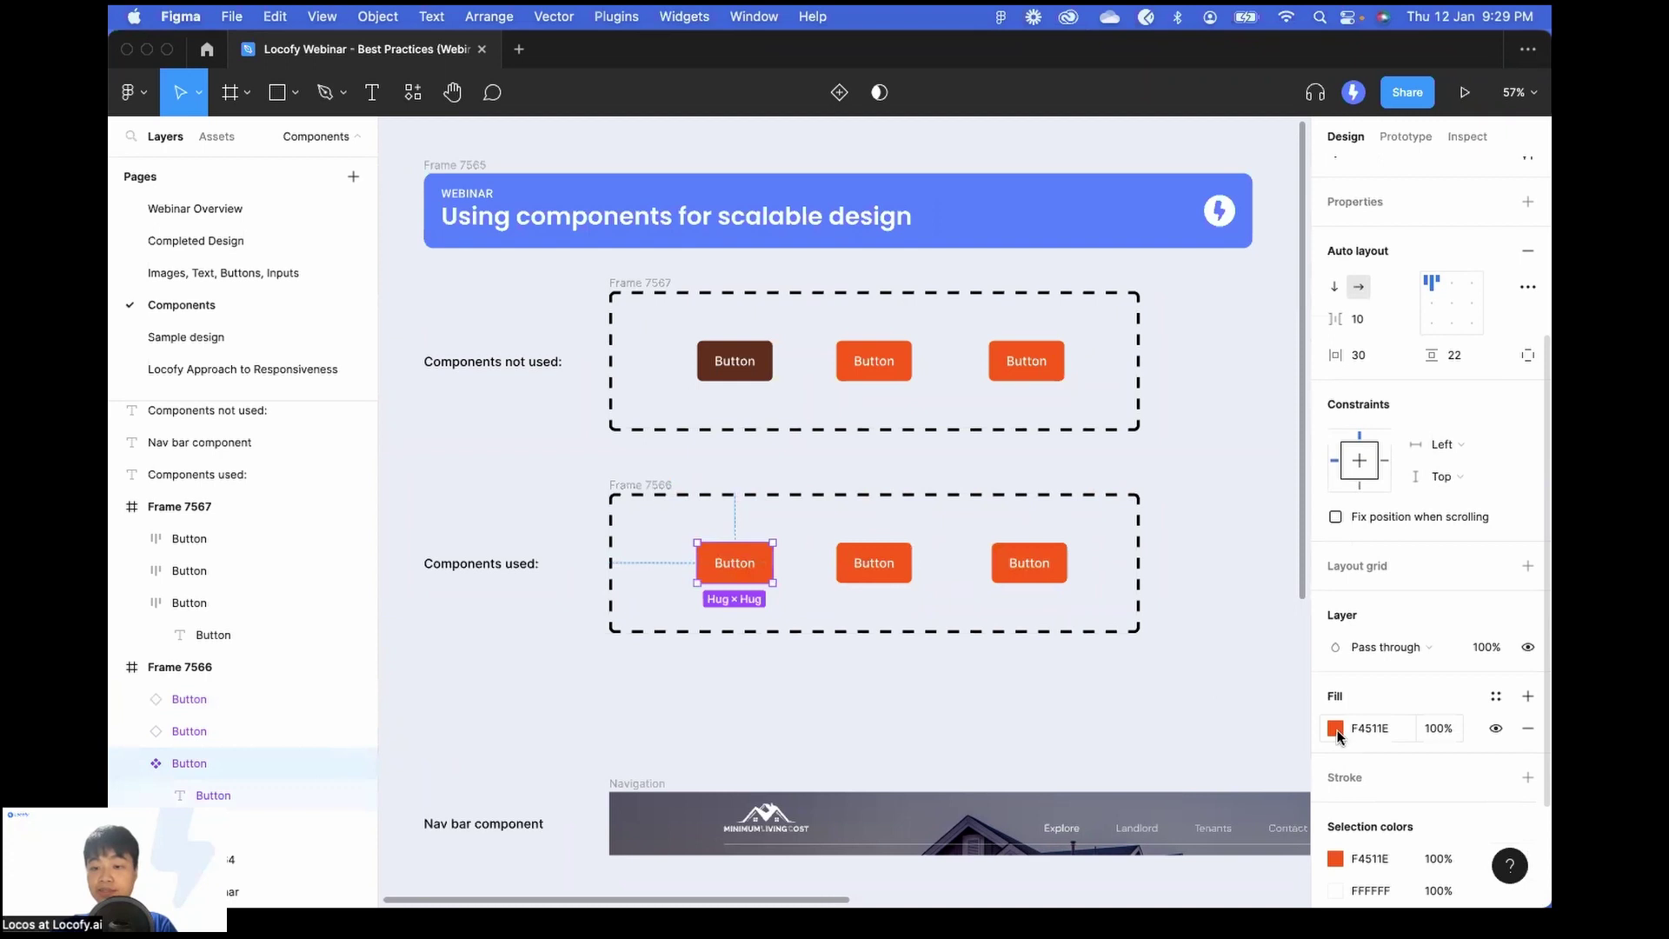
pyautogui.click(1336, 727)
pyautogui.moveTo(1260, 525); pyautogui.dragTo(1255, 455)
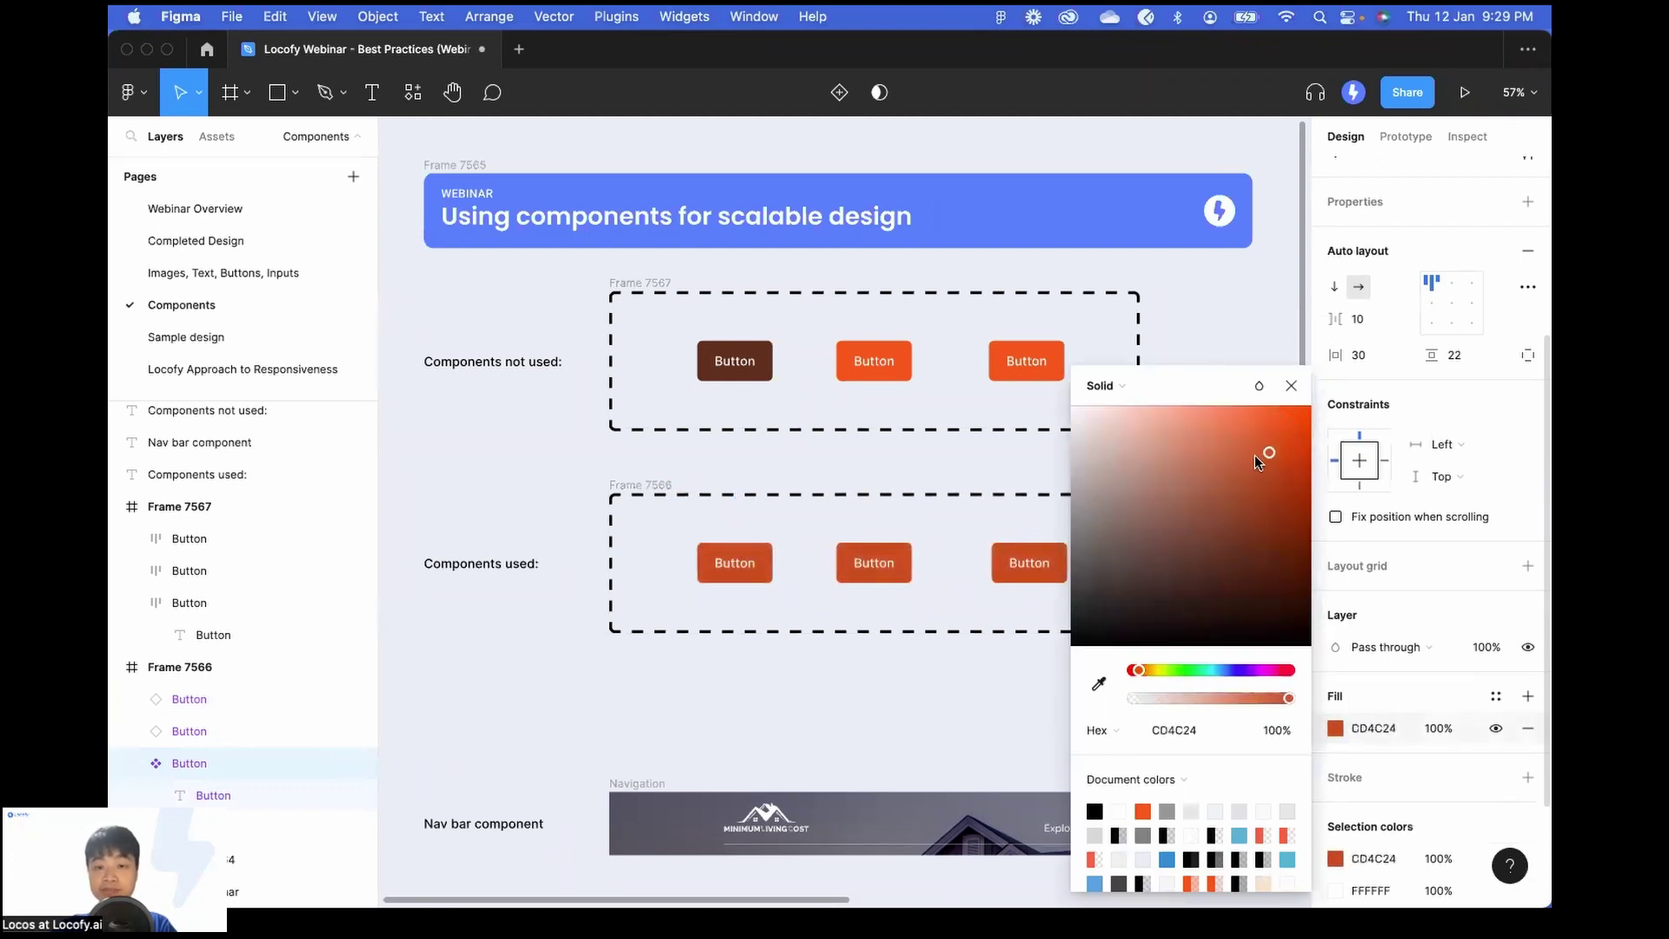
pyautogui.click(1292, 386)
pyautogui.press('super+z')
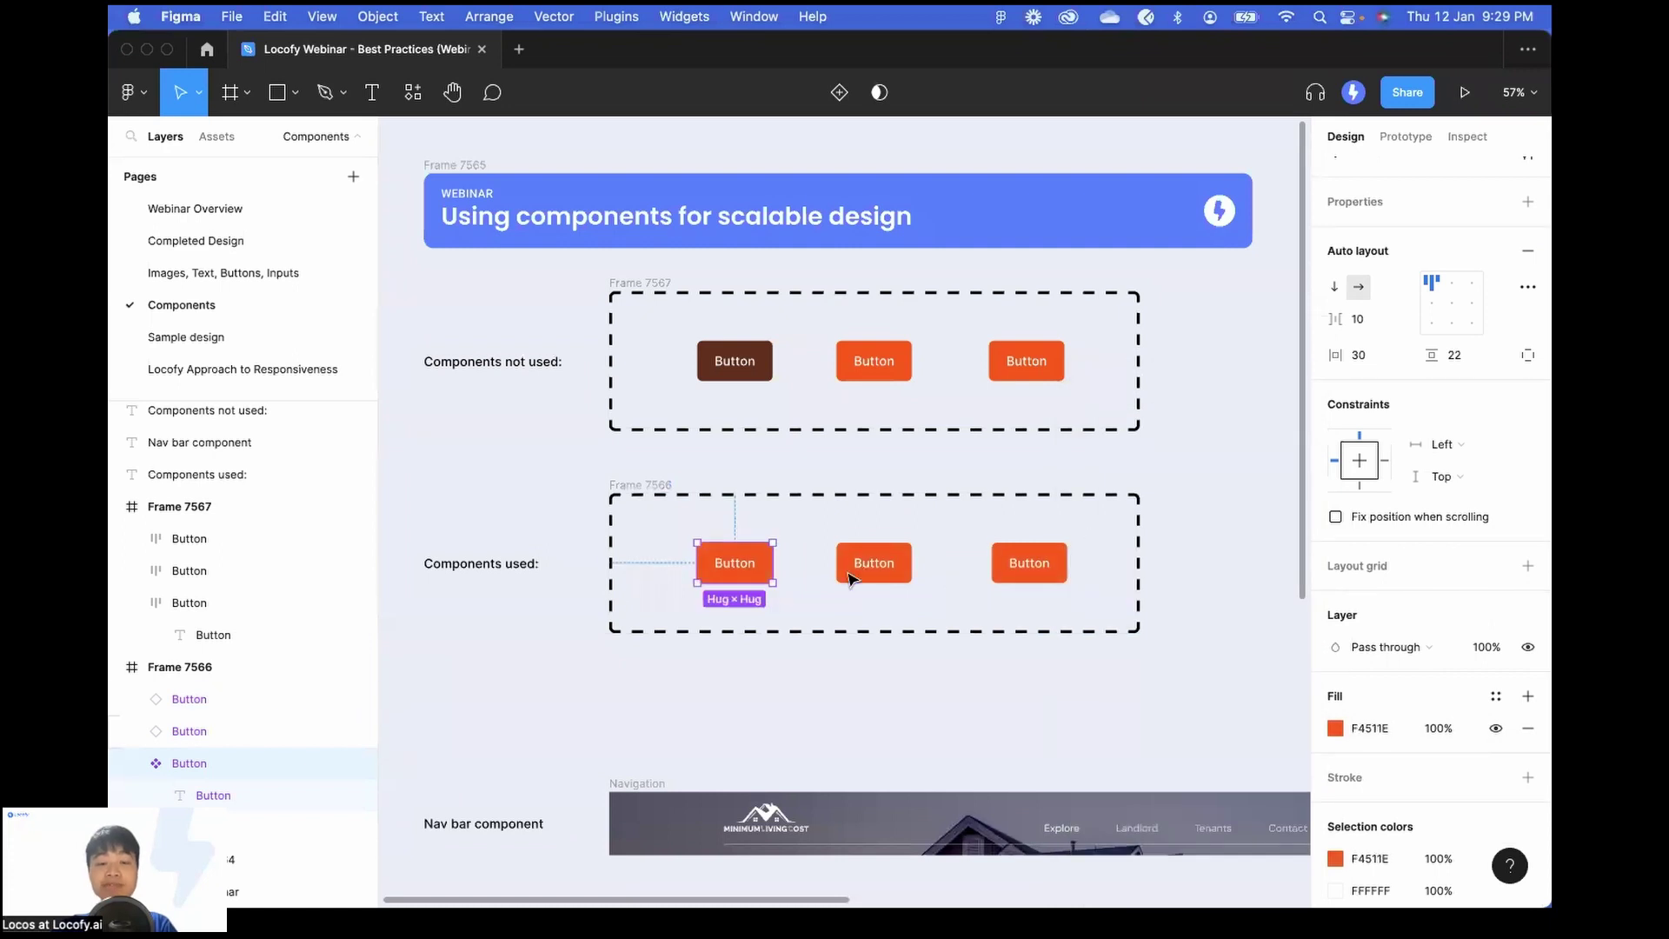
pyautogui.scroll(-3, 839, 574)
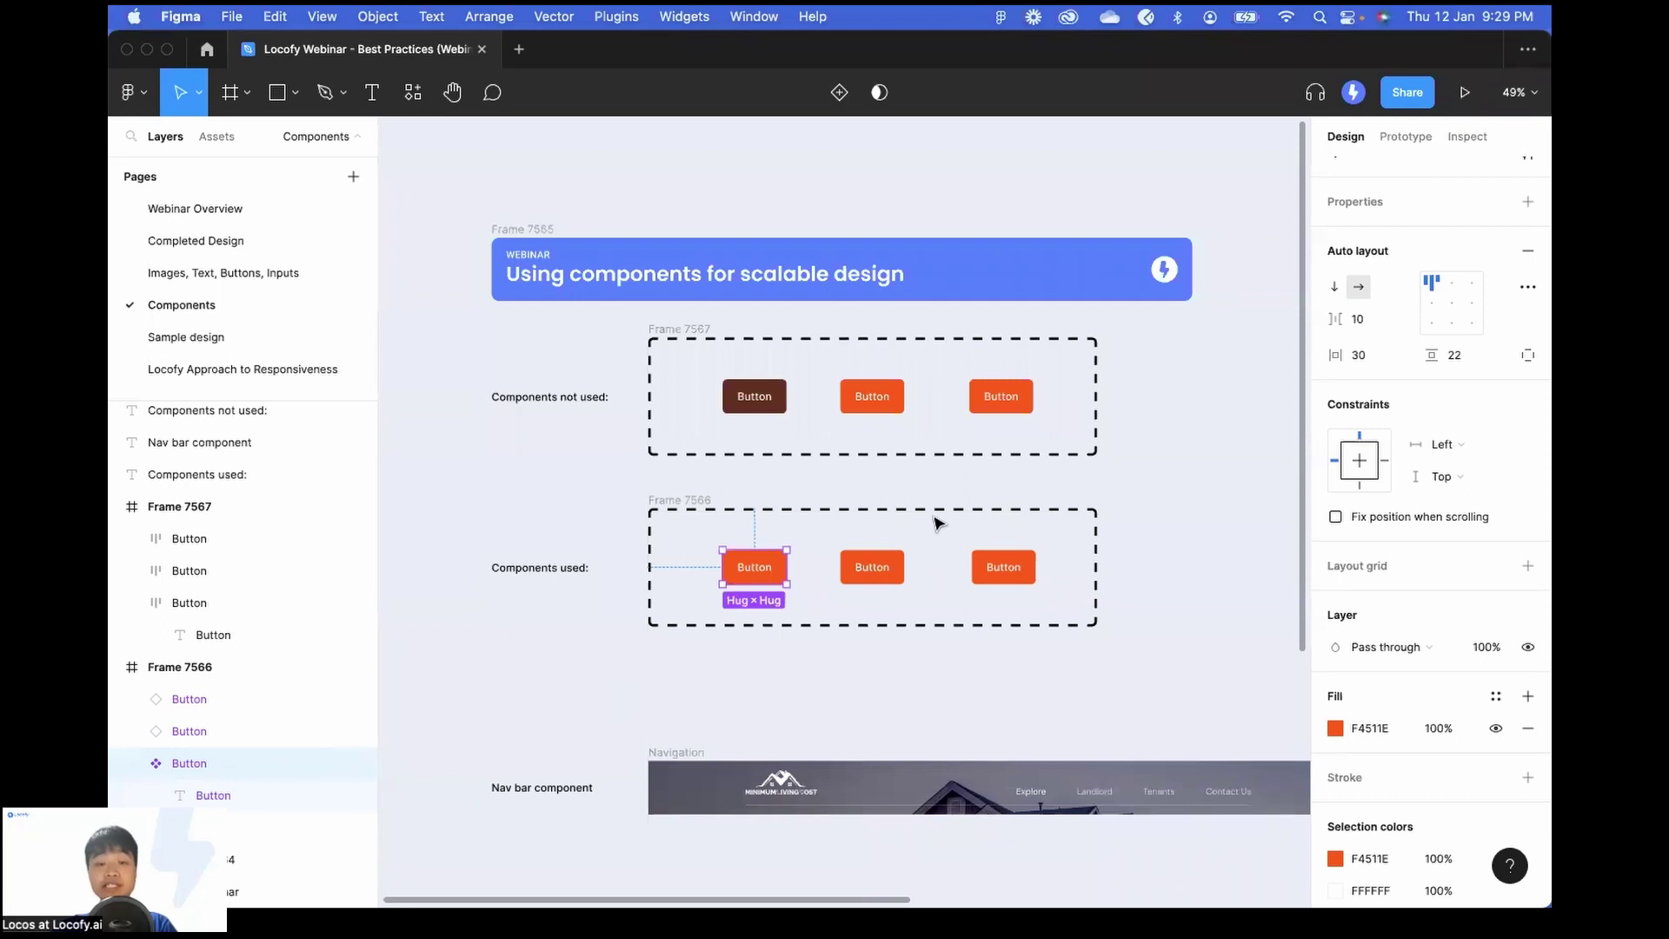
pyautogui.scroll(1, 891, 572)
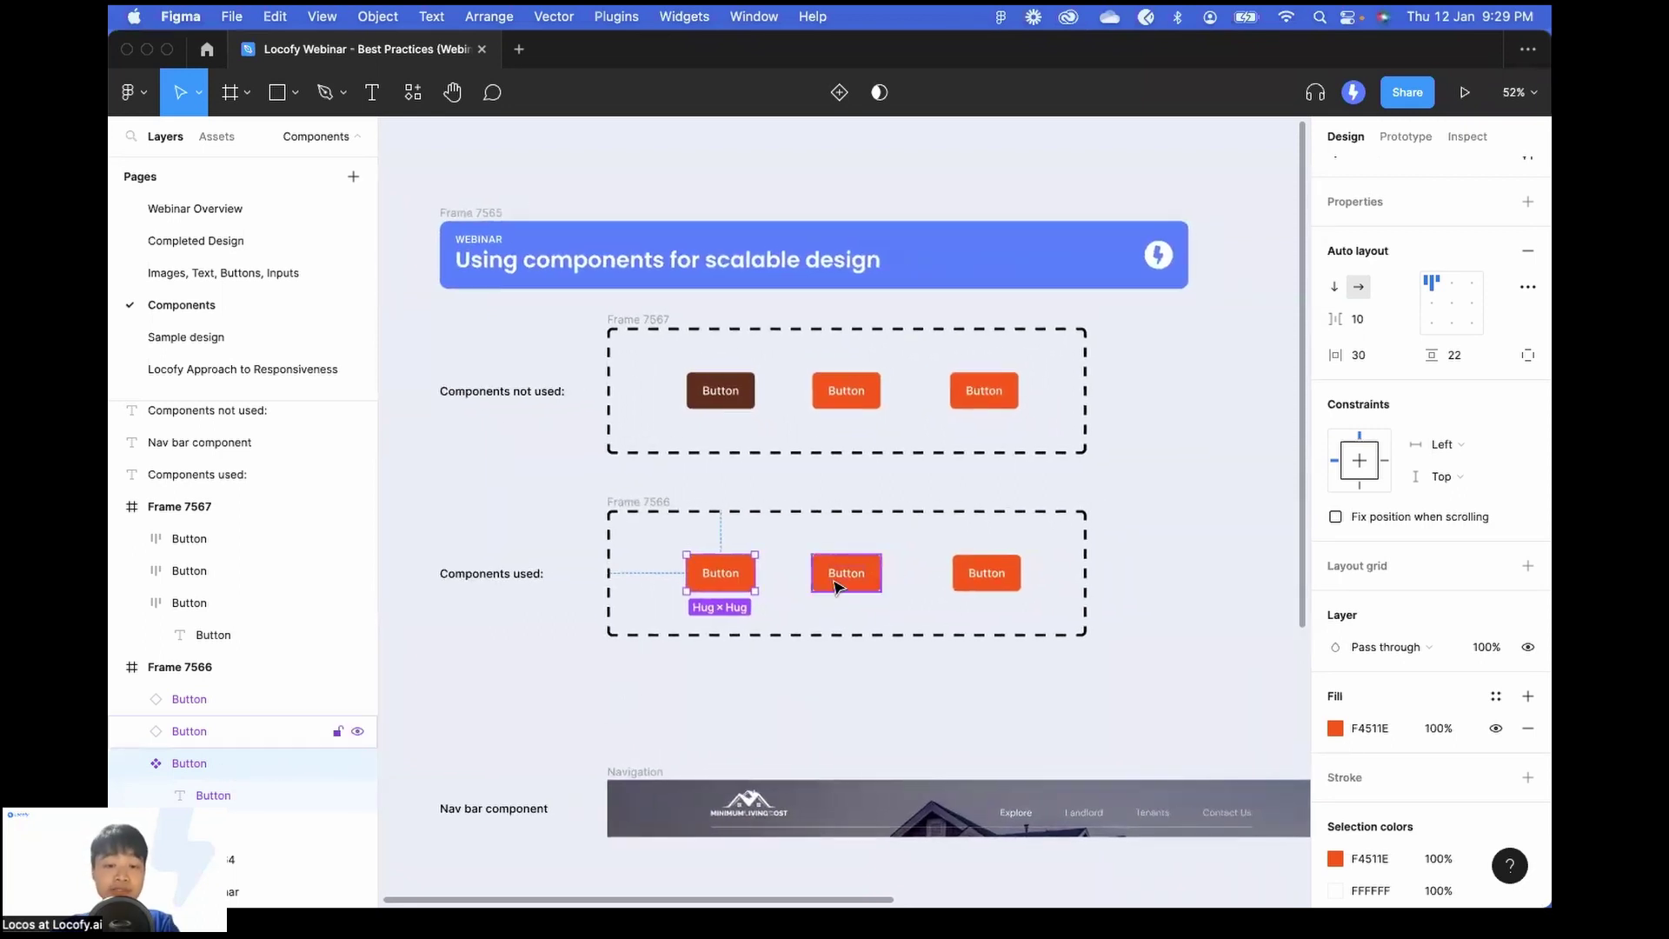
pyautogui.hscroll(-2, 834, 586)
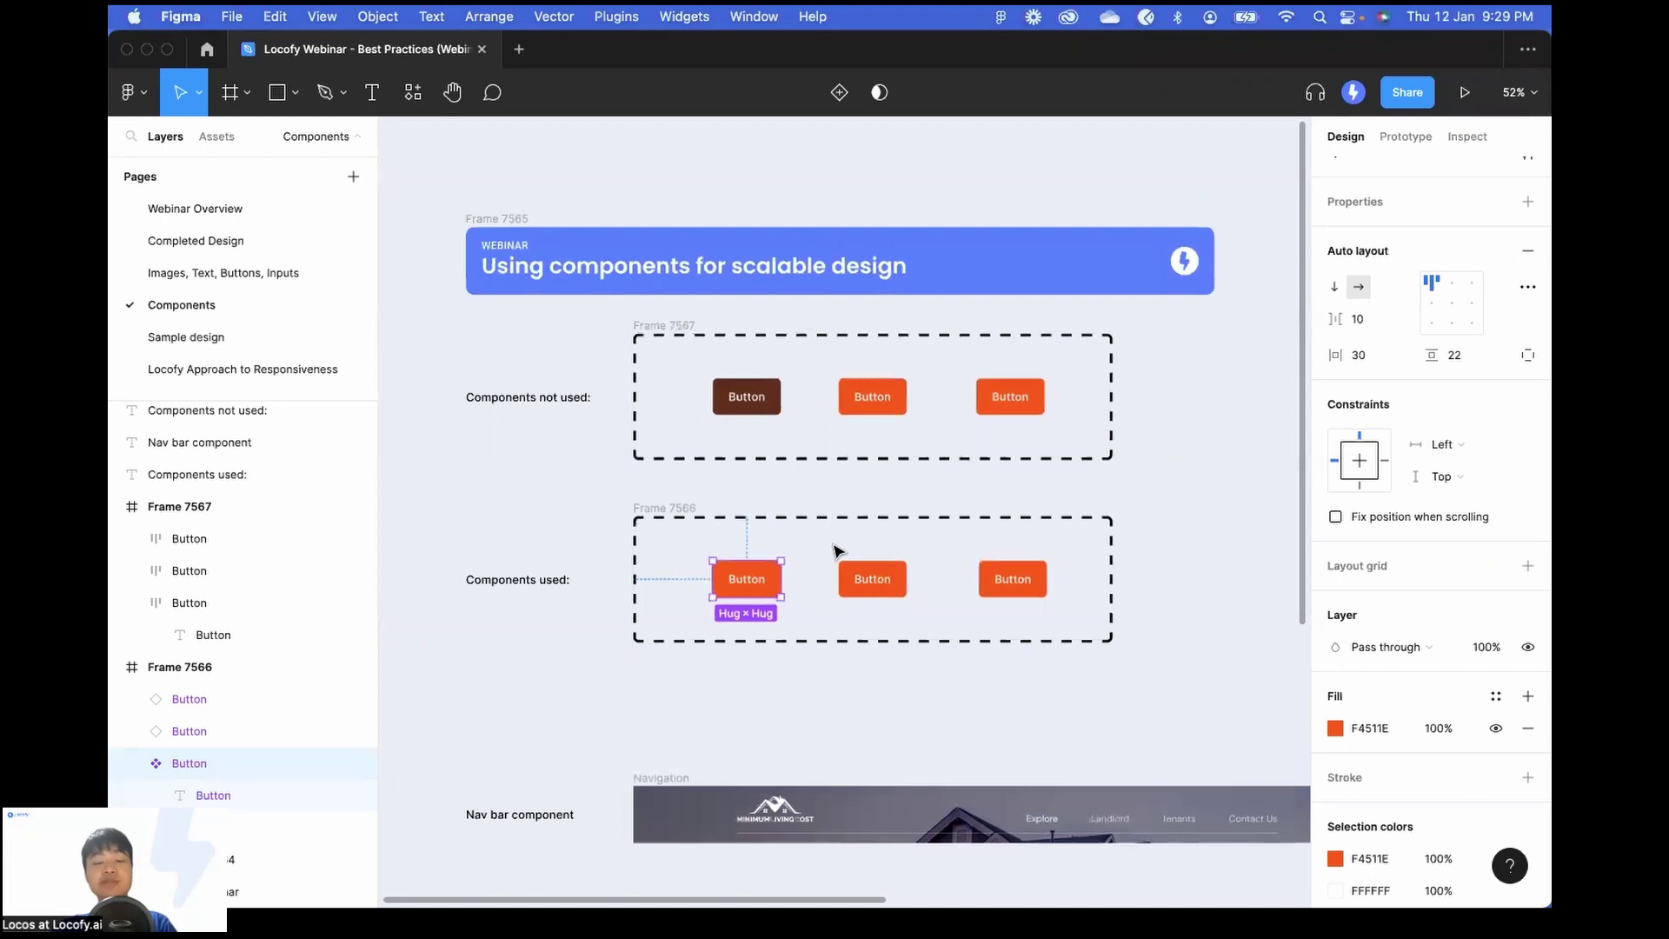
pyautogui.scroll(3, 840, 545)
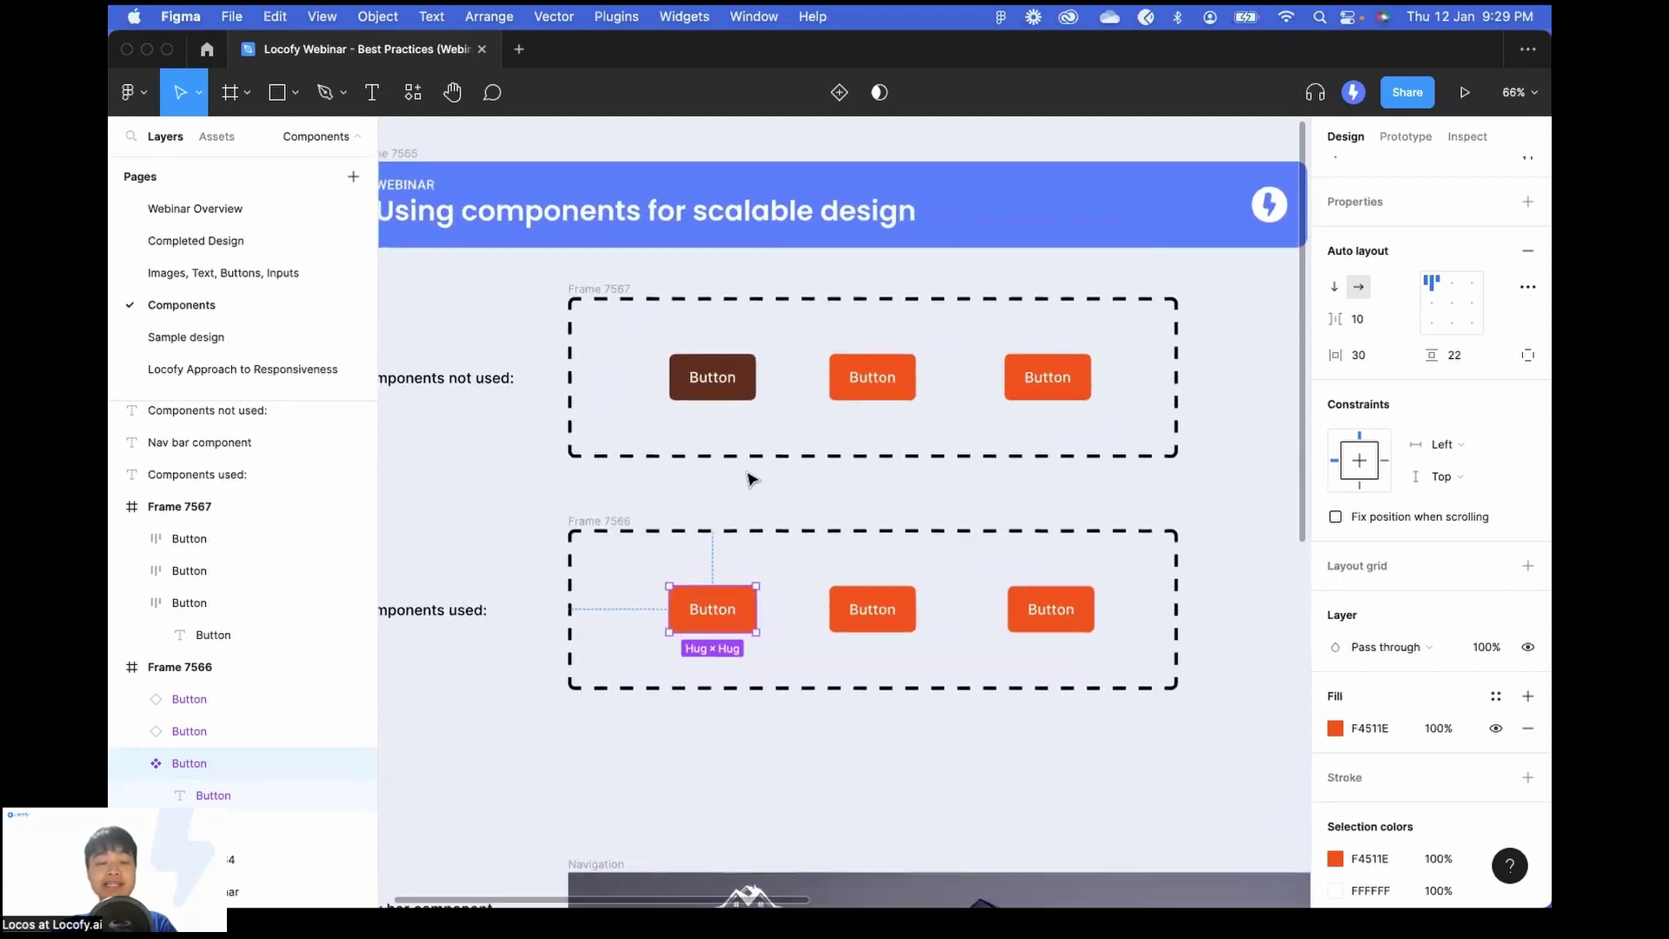
pyautogui.click(691, 374)
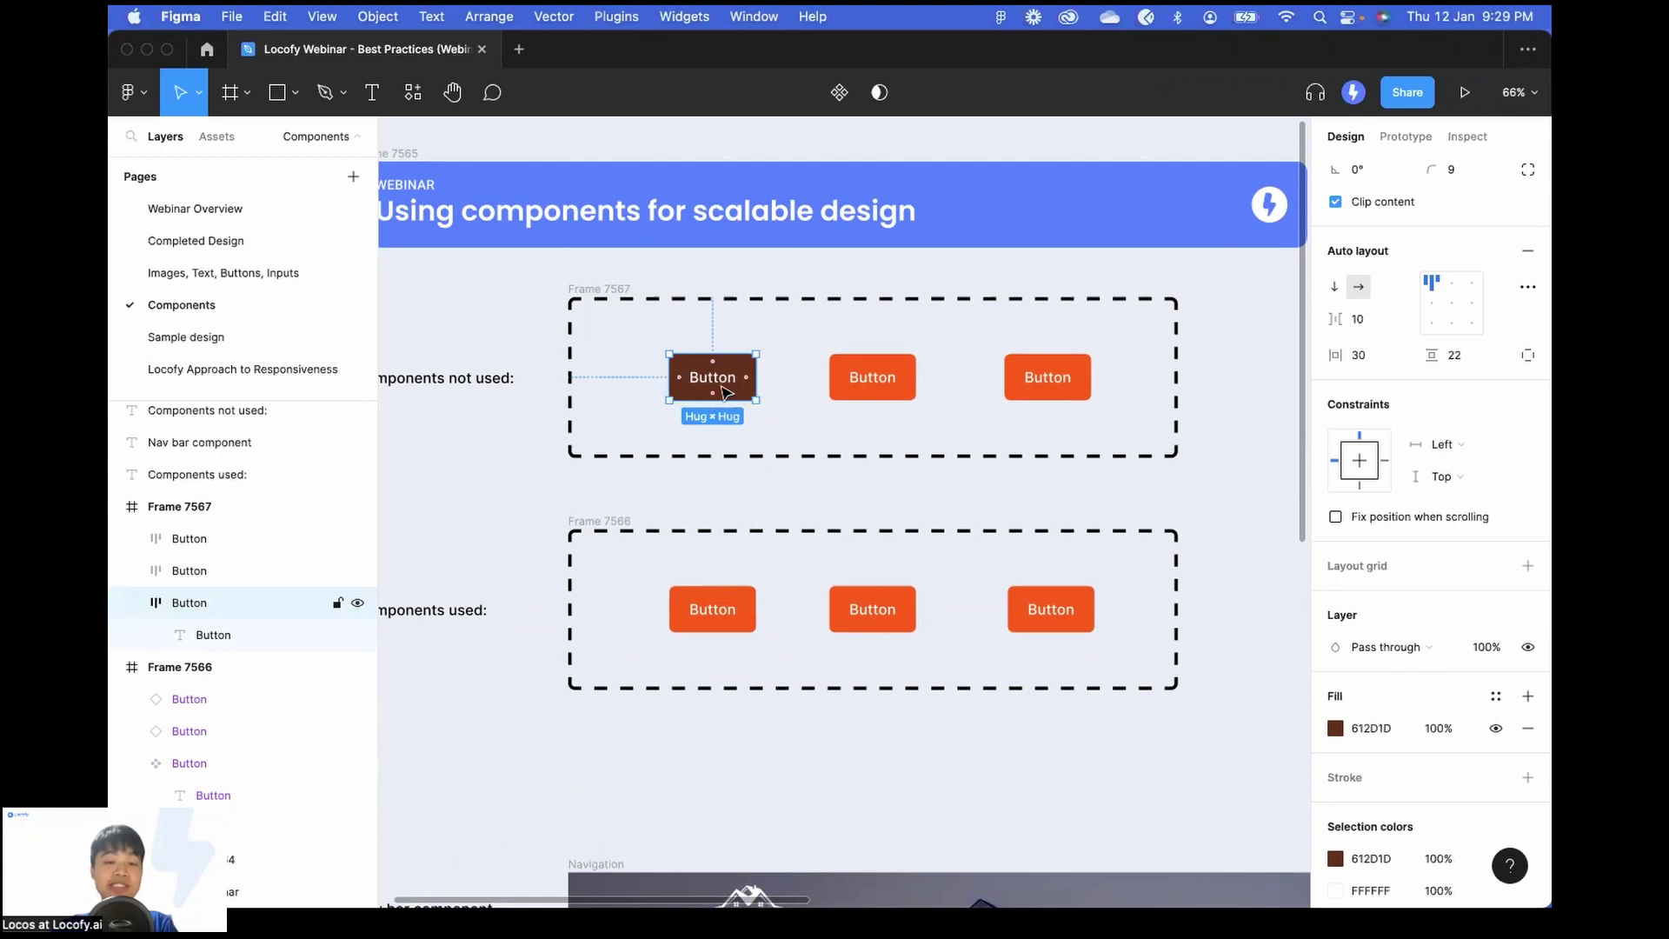
pyautogui.click(731, 615)
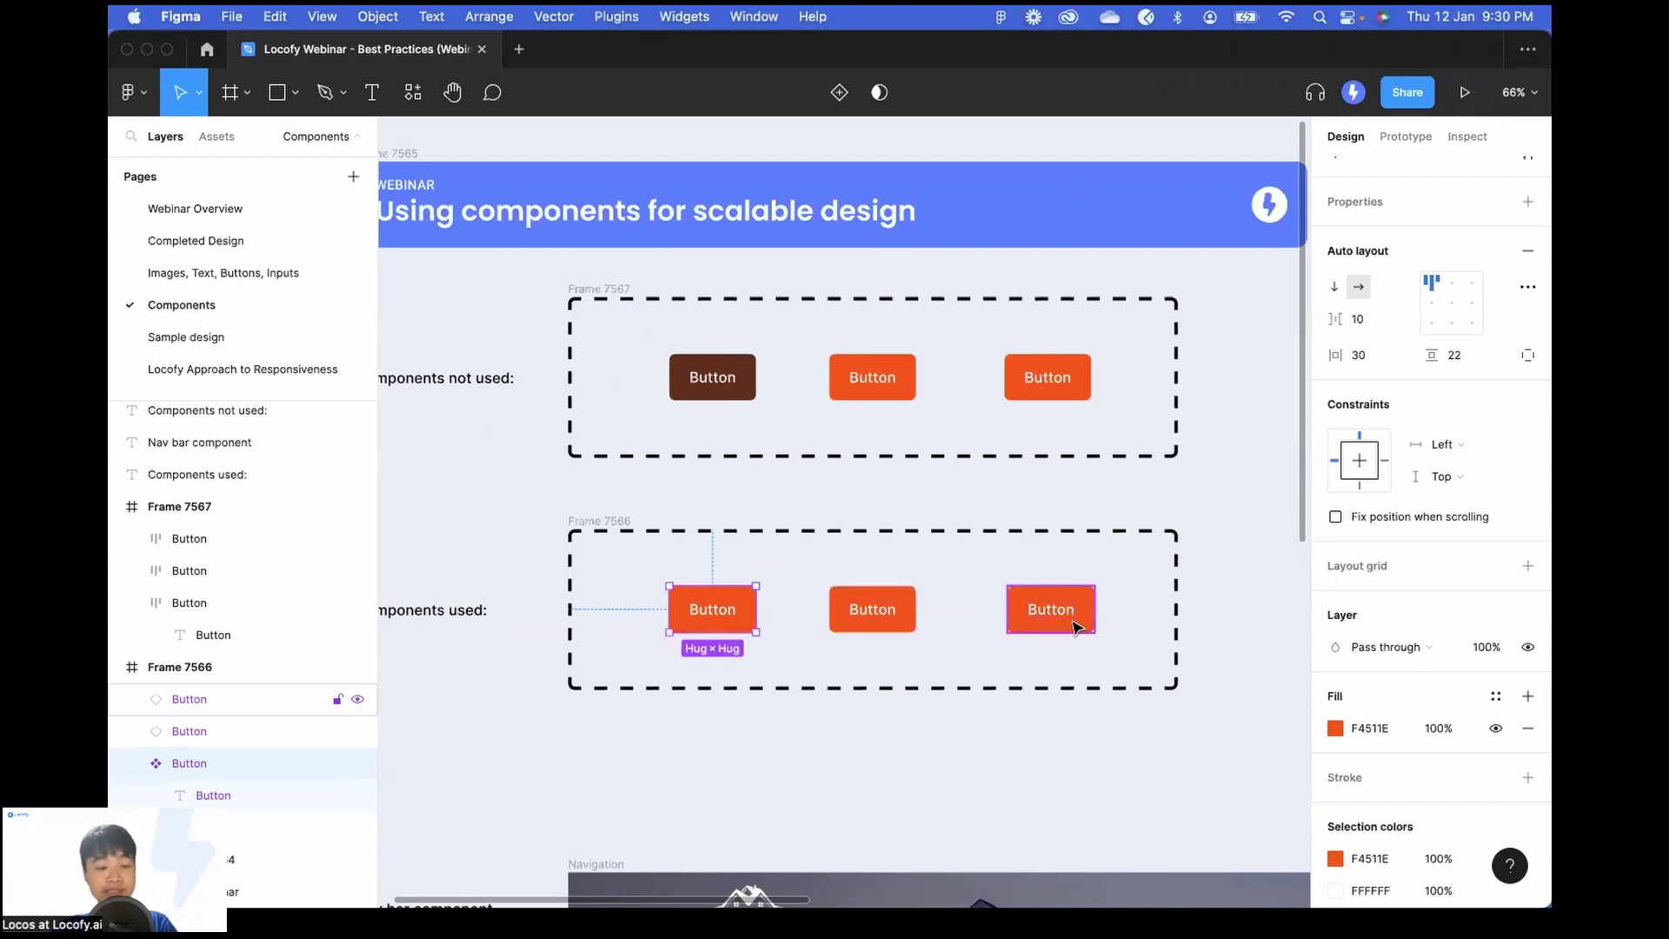
pyautogui.scroll(-2, 747, 617)
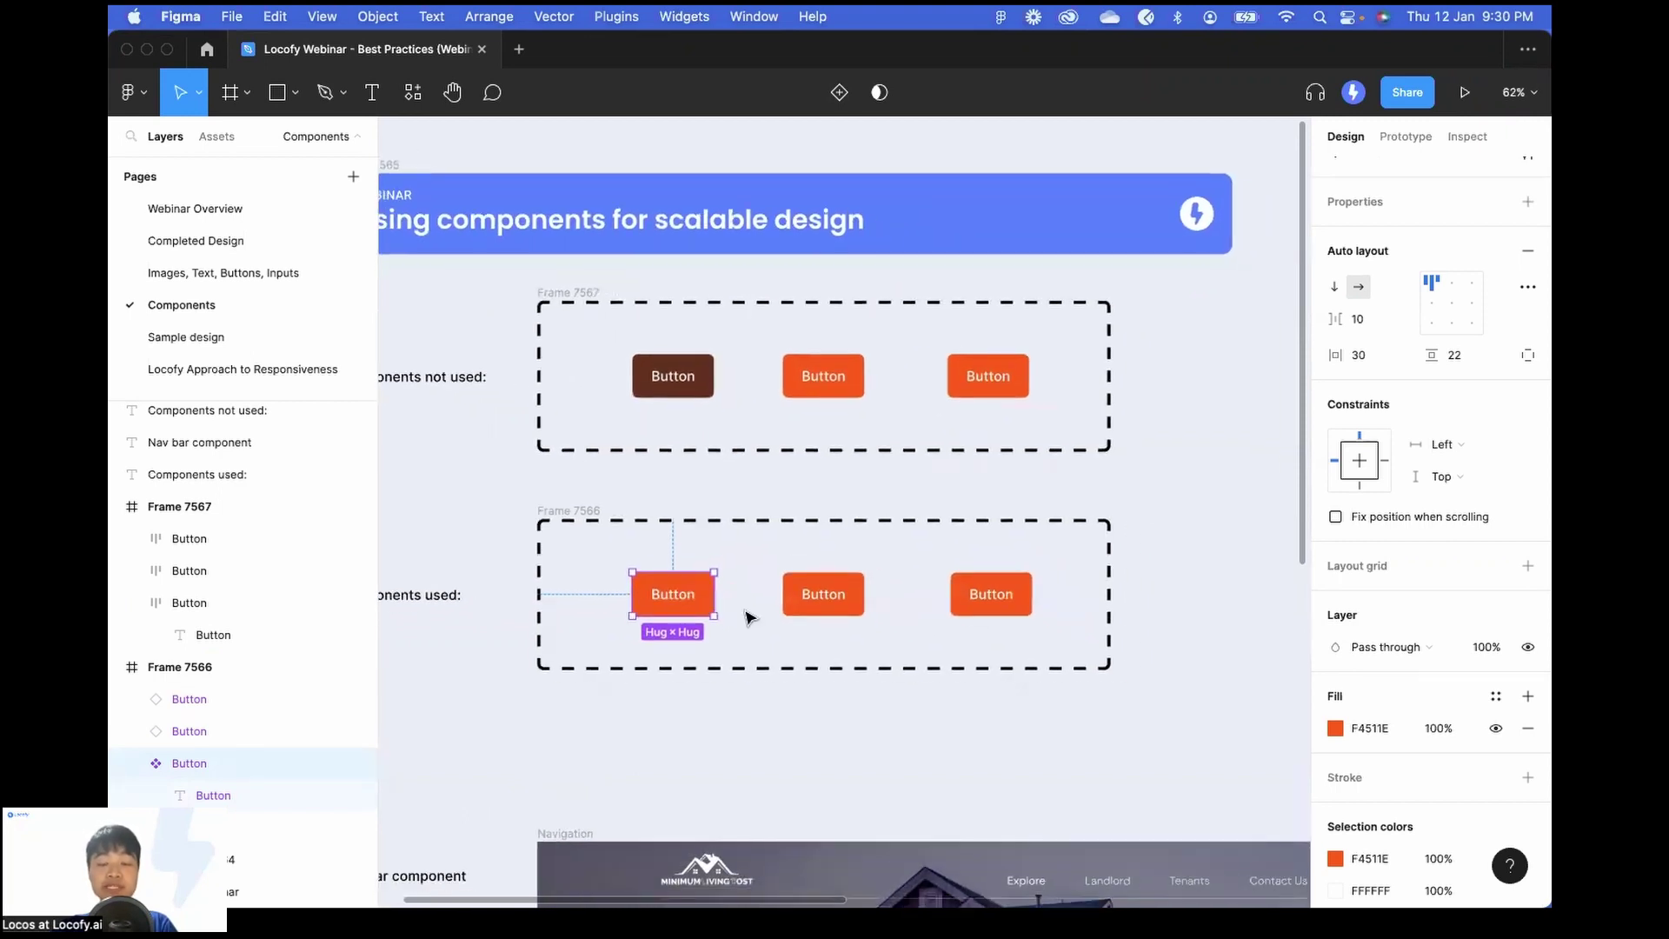
pyautogui.scroll(-3, 745, 614)
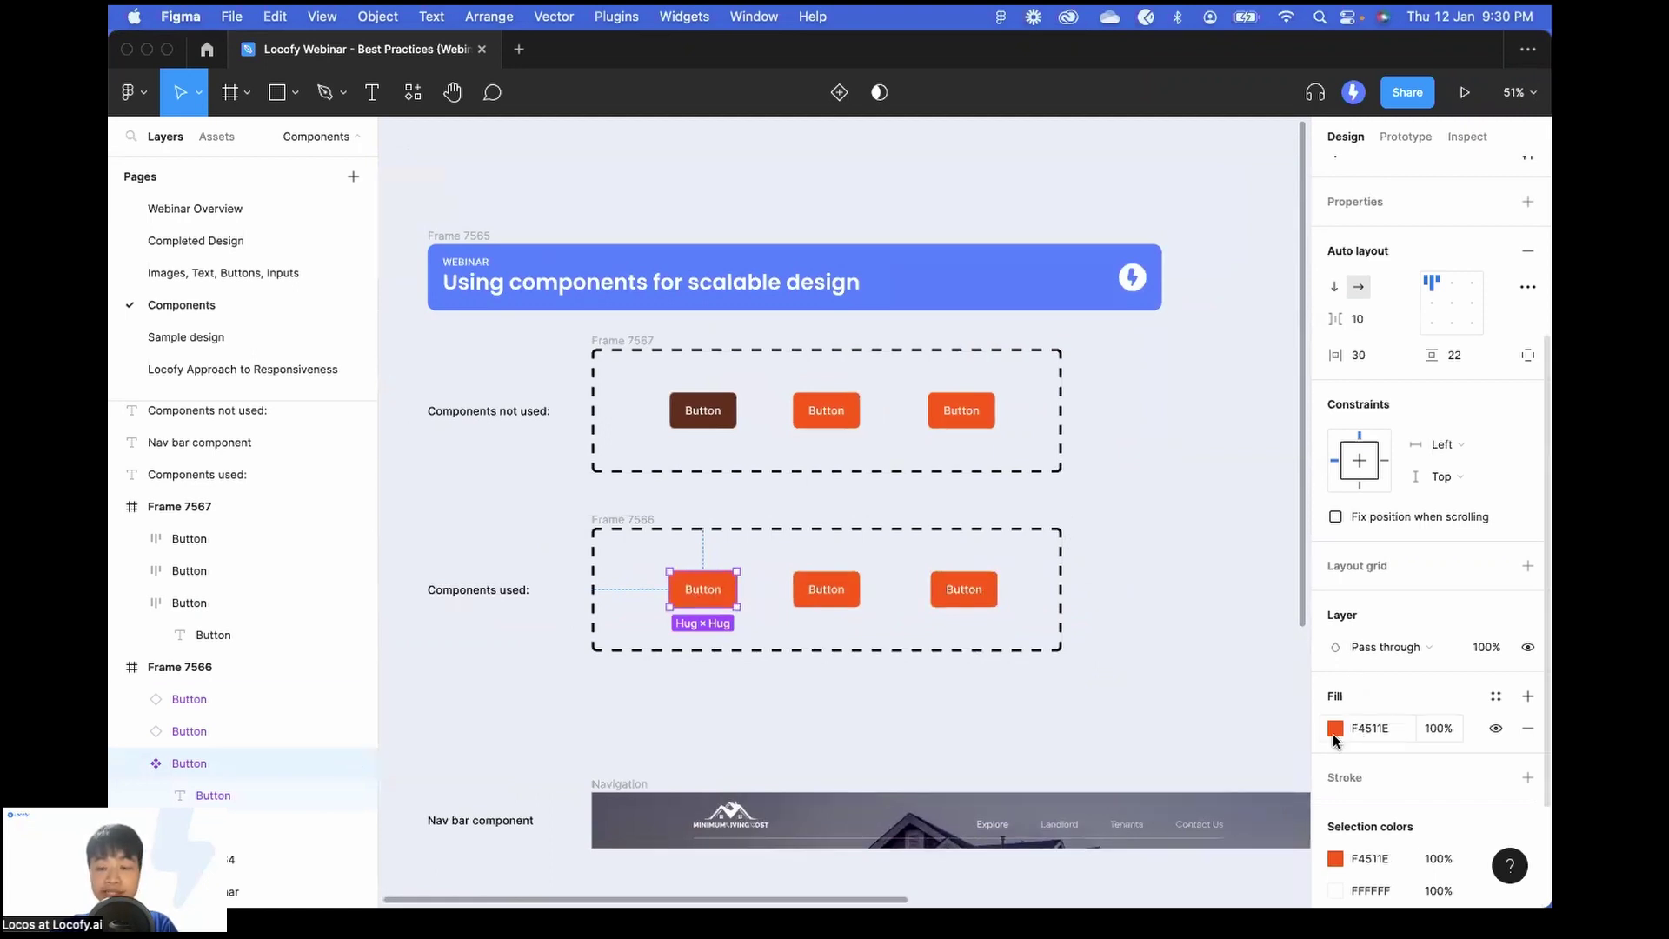
pyautogui.scroll(4, 1391, 608)
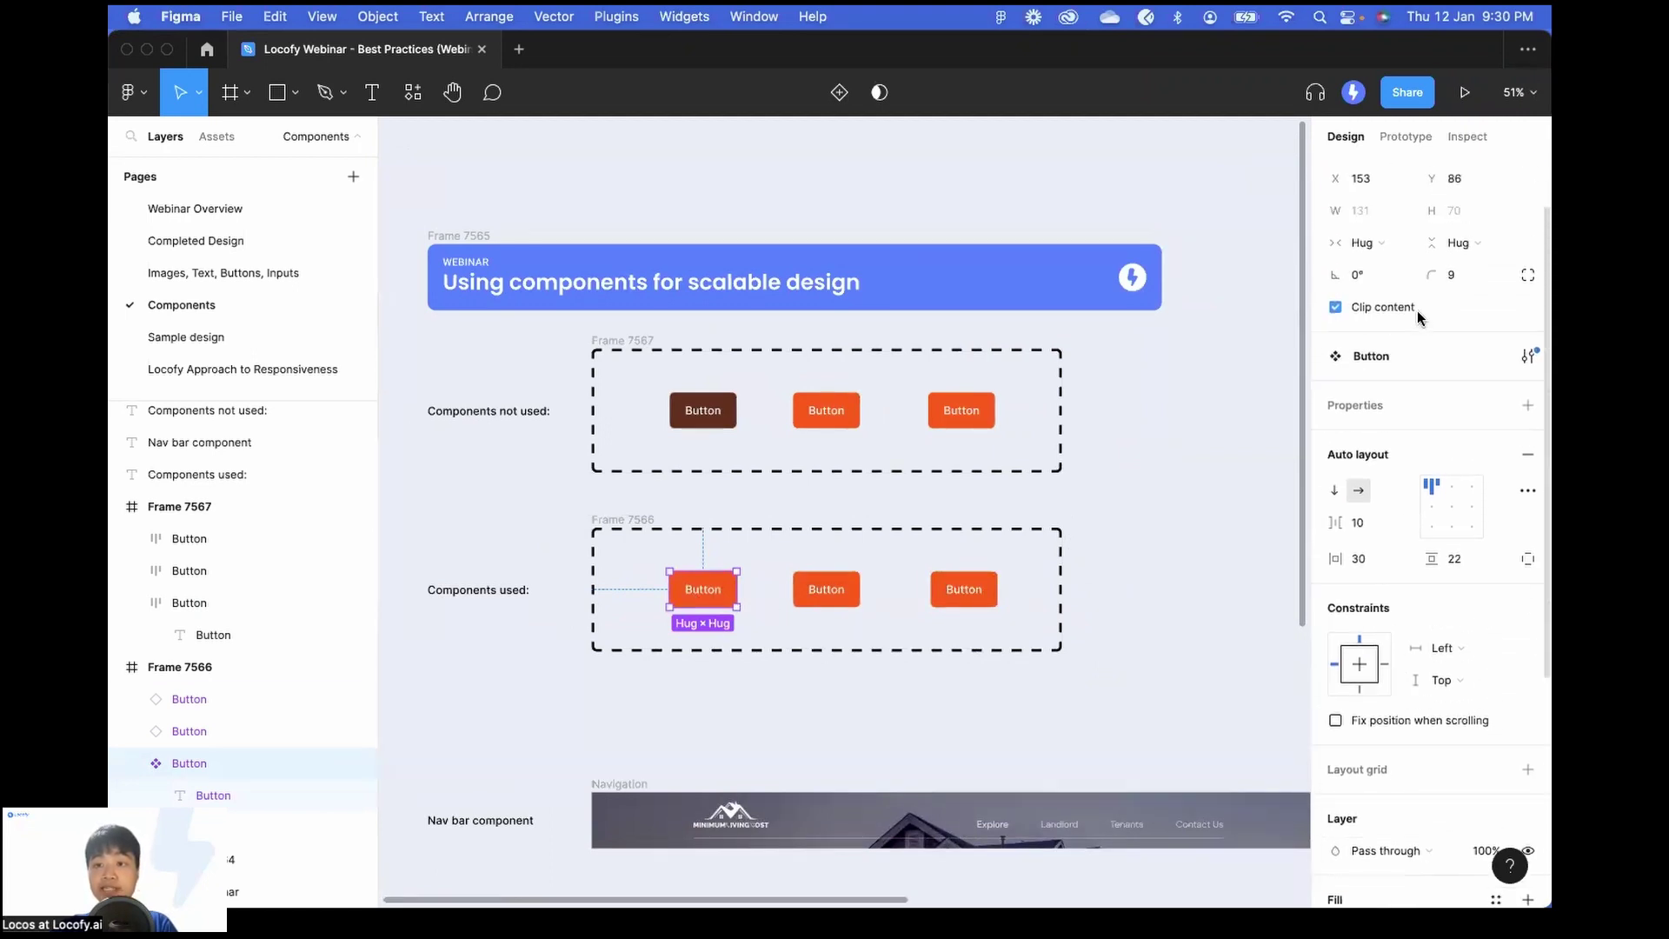
# Launch the Locofy plugin and choose the Best Practices project.
pyautogui.click(1189, 470)
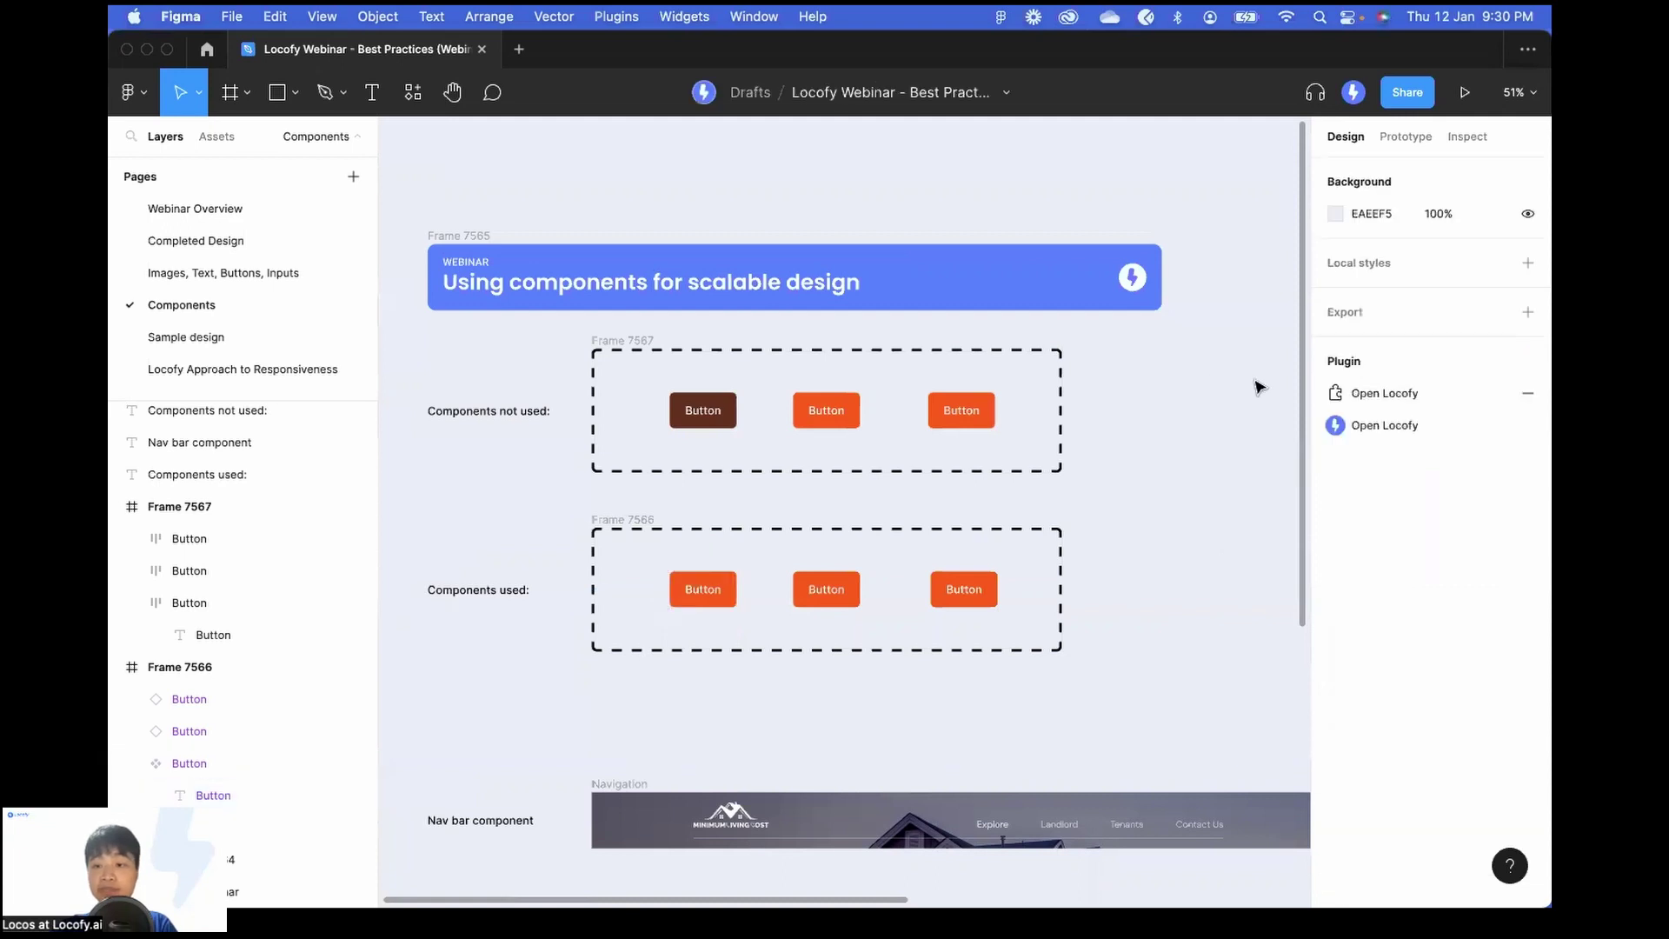
pyautogui.click(1363, 430)
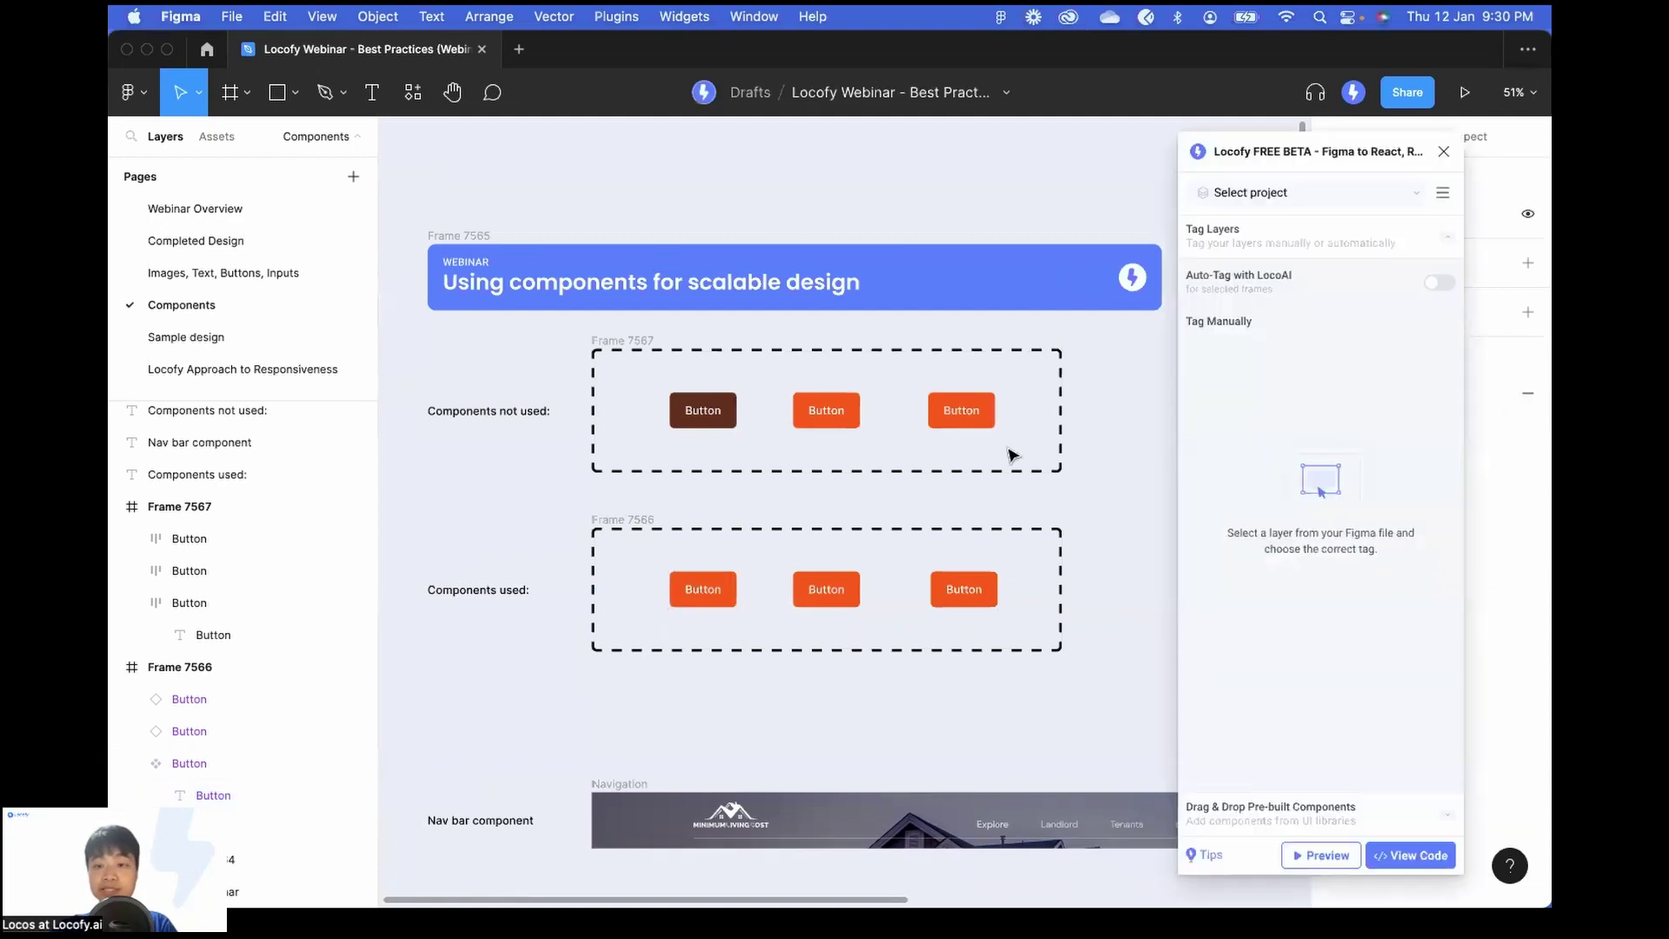
pyautogui.scroll(-2, 1008, 452)
pyautogui.click(1256, 192)
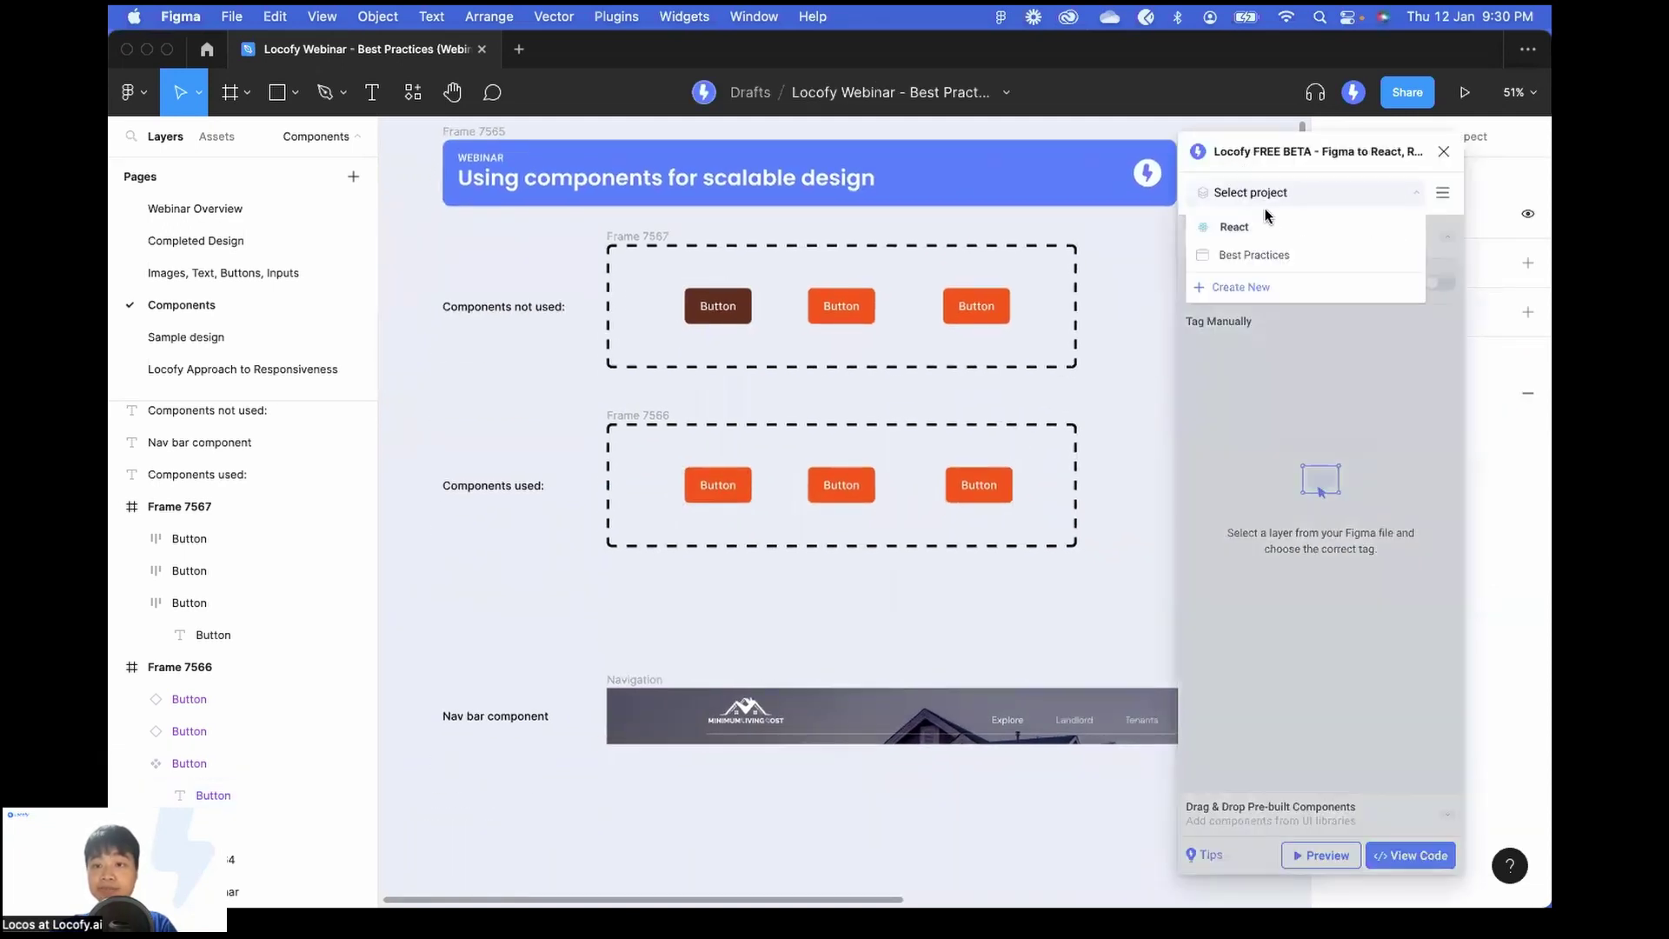
pyautogui.click(1278, 255)
# Select the left component button so Locofy shows its Button tag.
pyautogui.scroll(3, 819, 487)
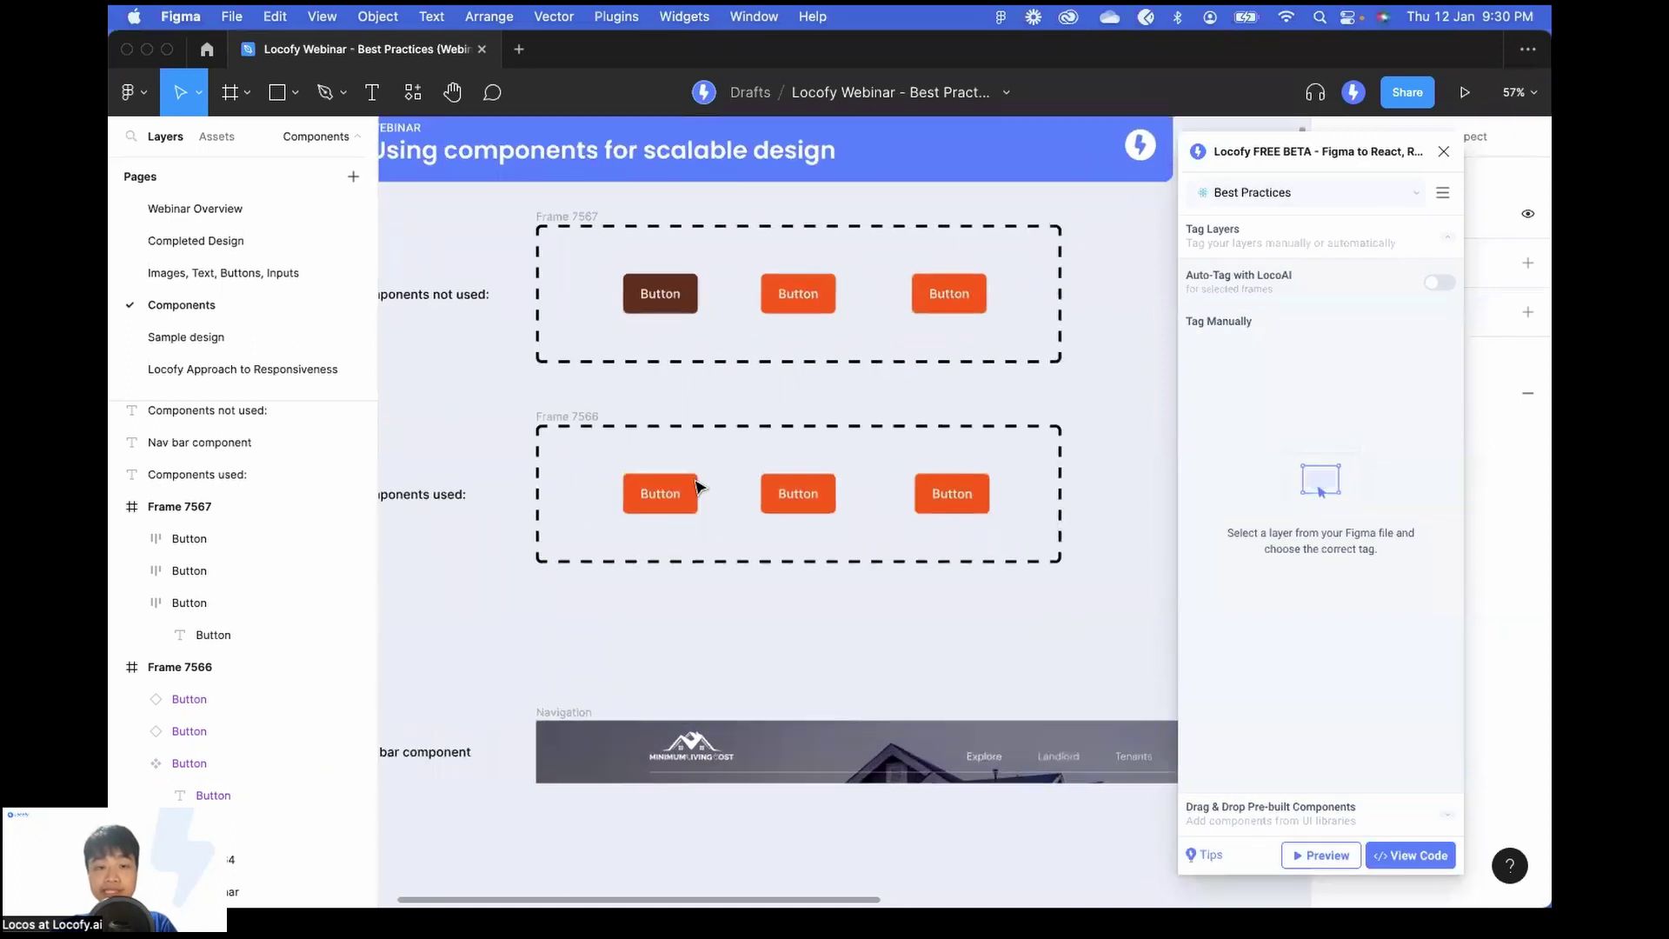
pyautogui.click(801, 504)
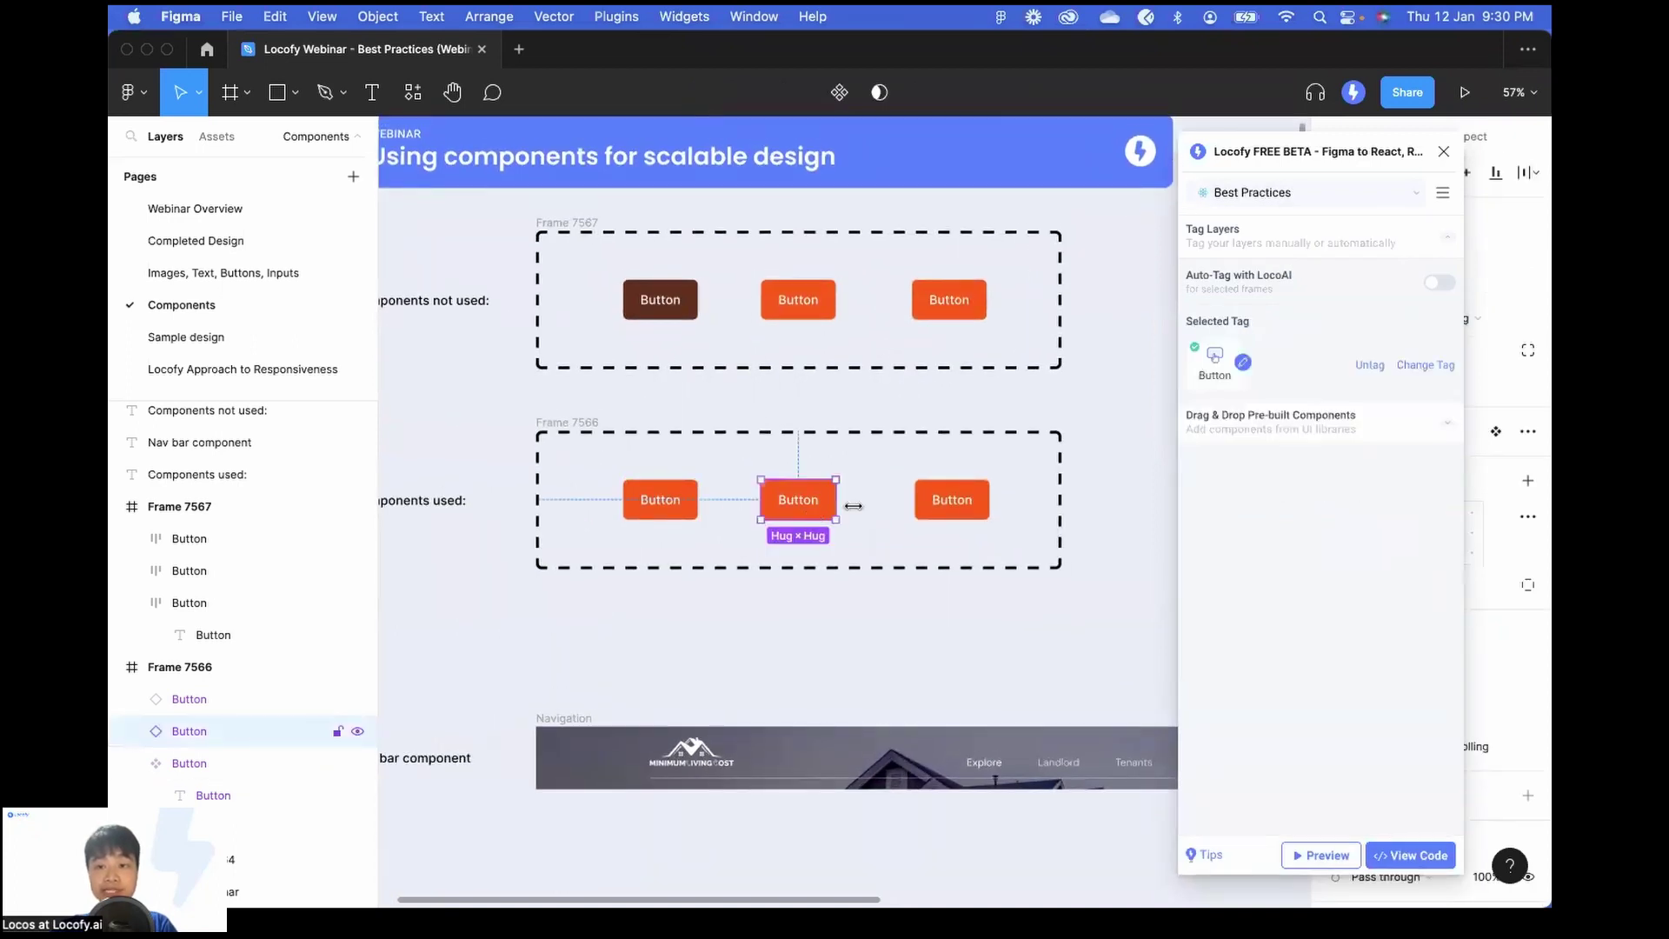
pyautogui.click(633, 497)
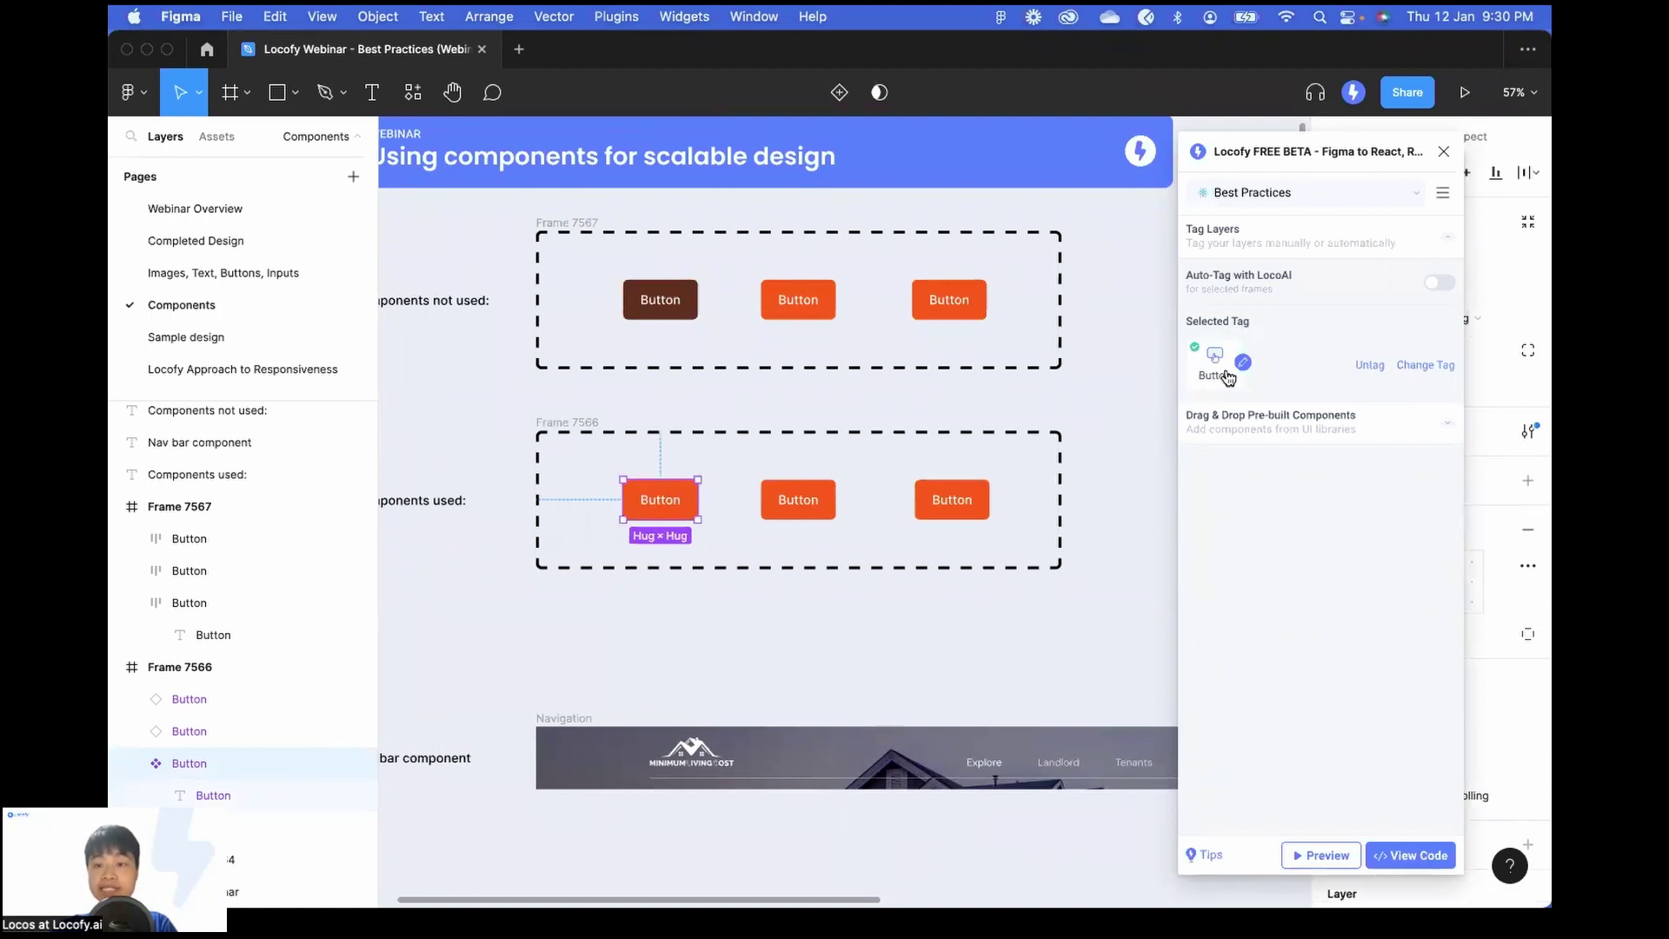
# Give the Button tag a BE4621 hover fill and preview the three buttons.
pyautogui.click(1227, 376)
pyautogui.click(1320, 250)
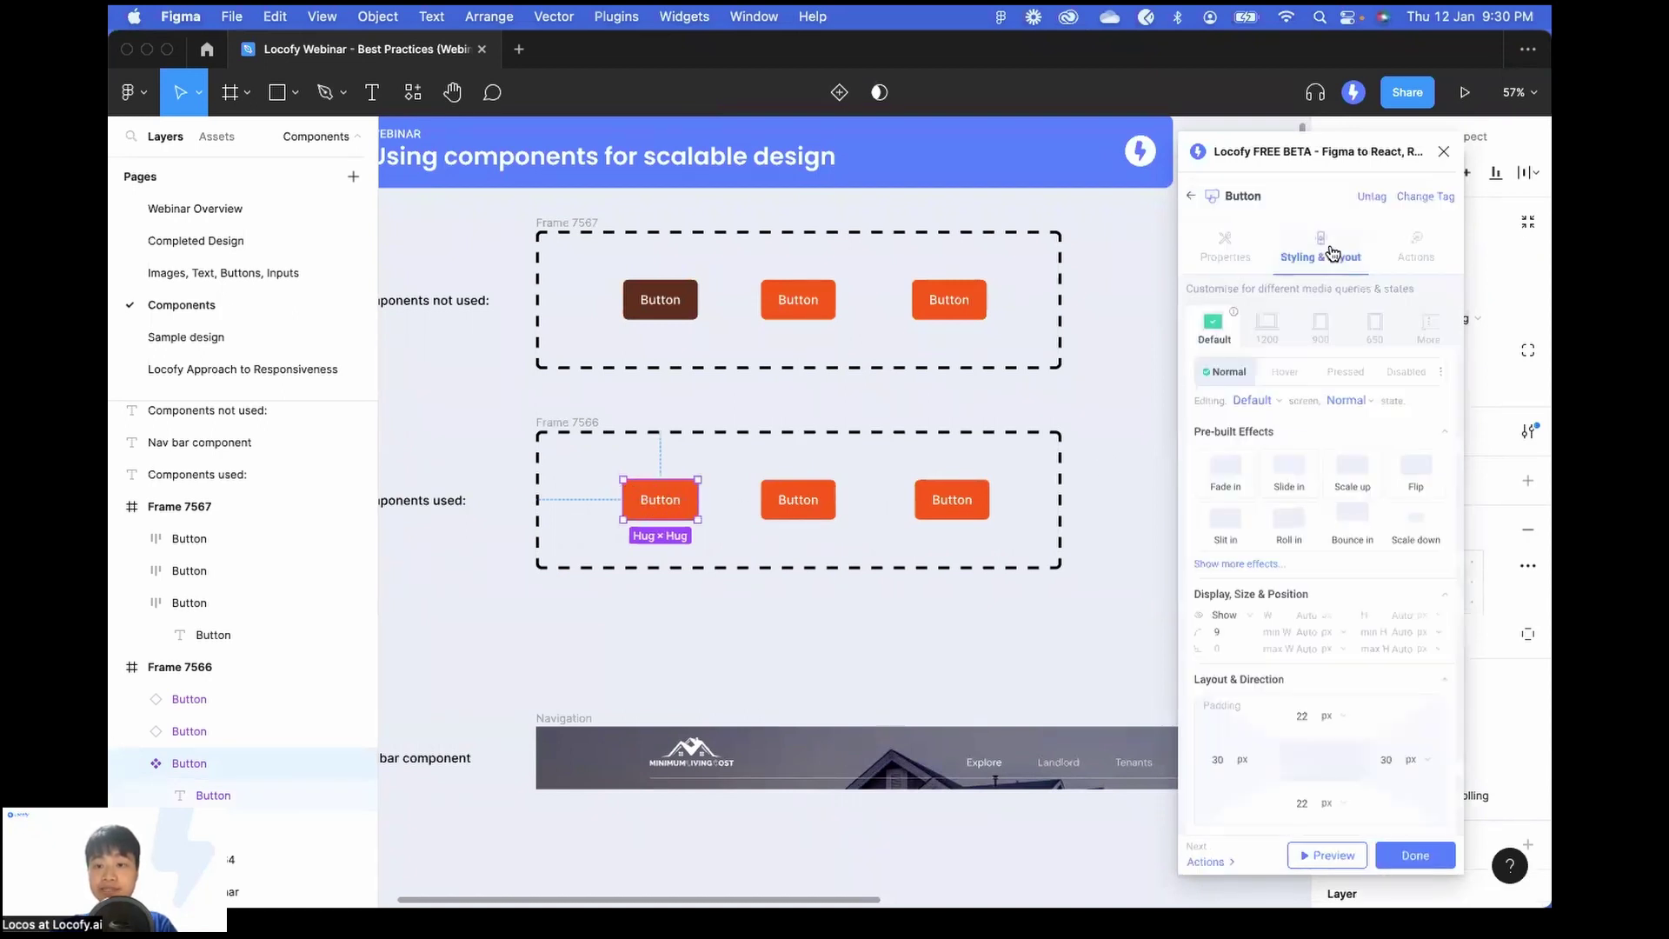
pyautogui.click(1287, 372)
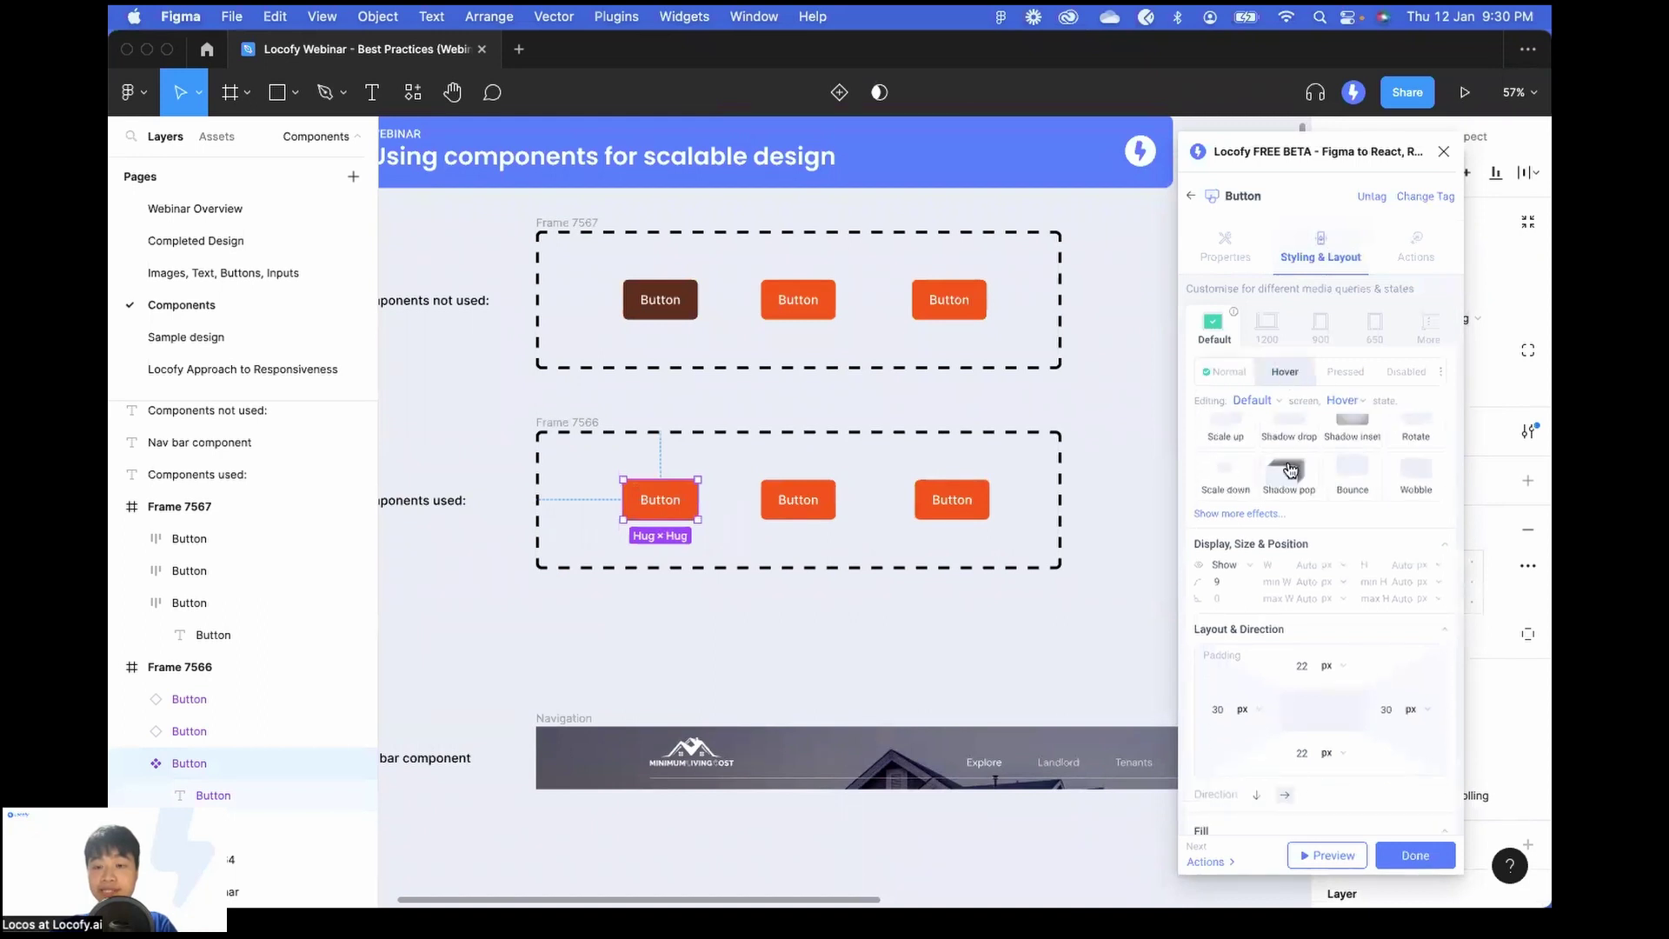
pyautogui.scroll(-5, 1290, 470)
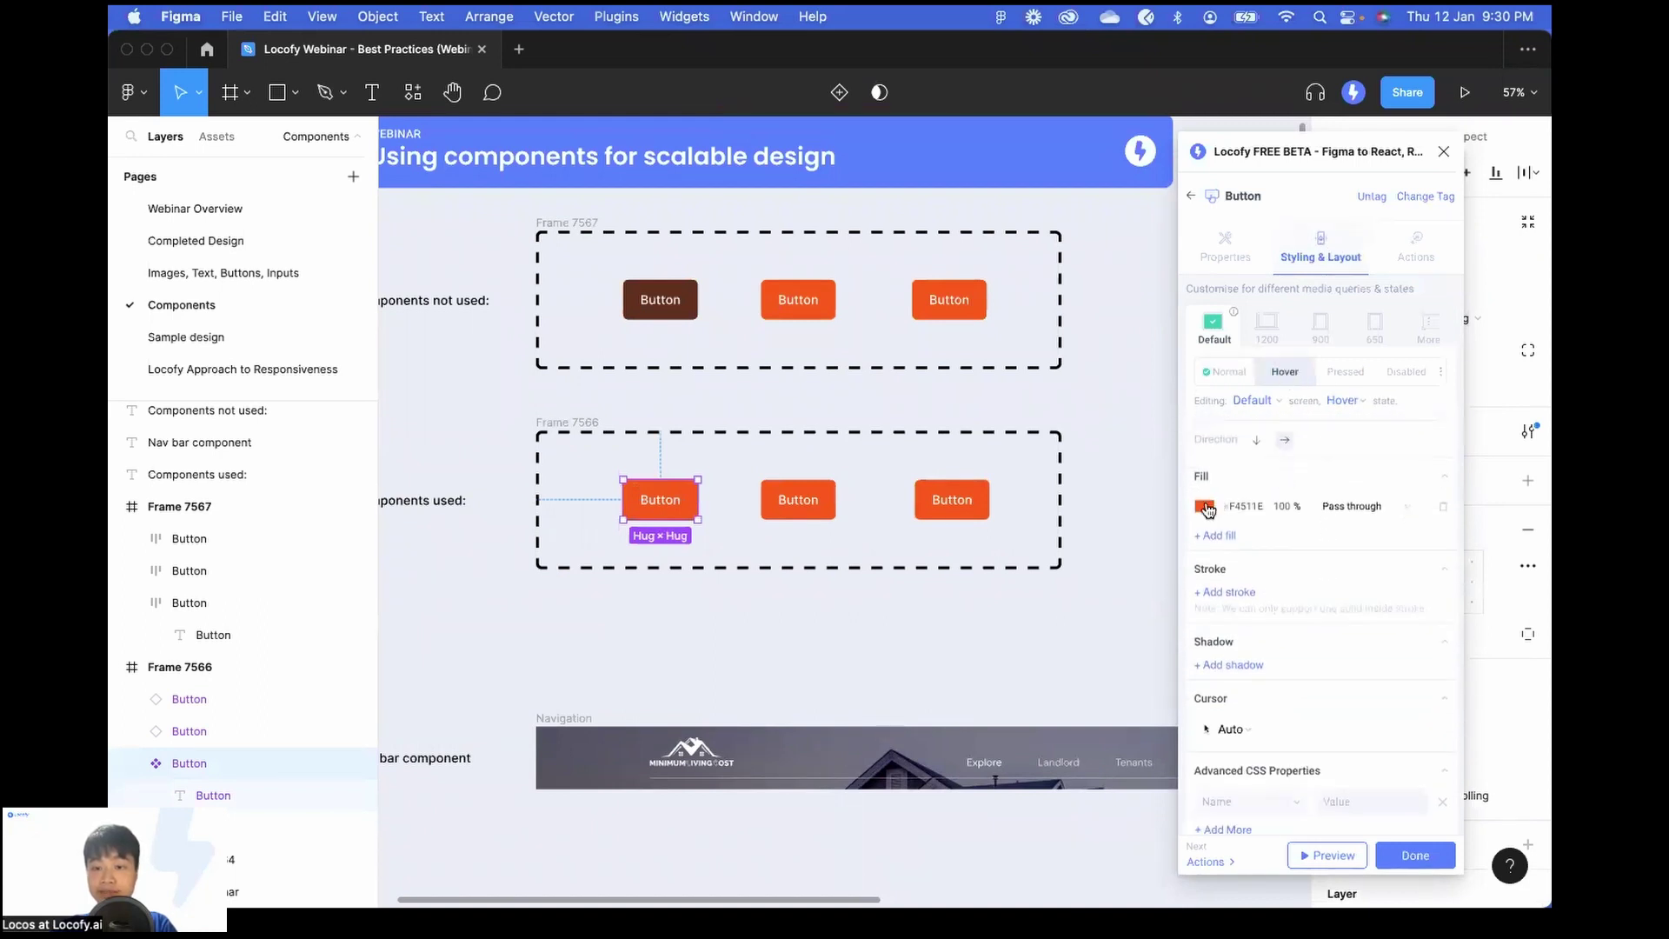
pyautogui.click(1204, 507)
pyautogui.click(1393, 318)
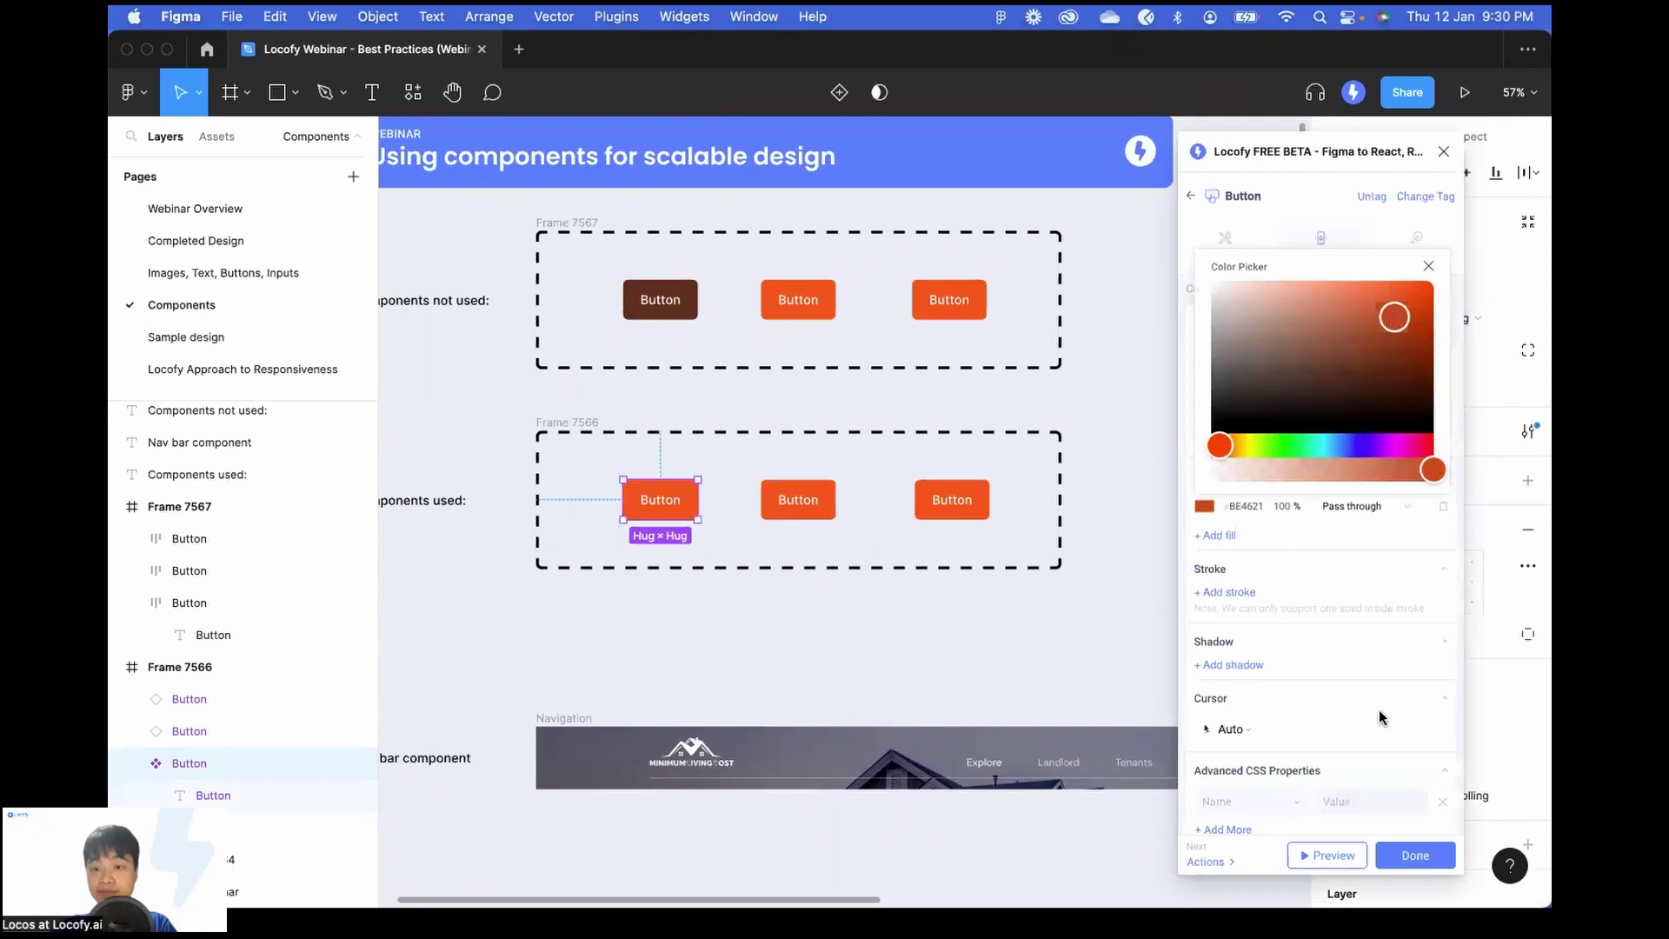
pyautogui.click(1416, 855)
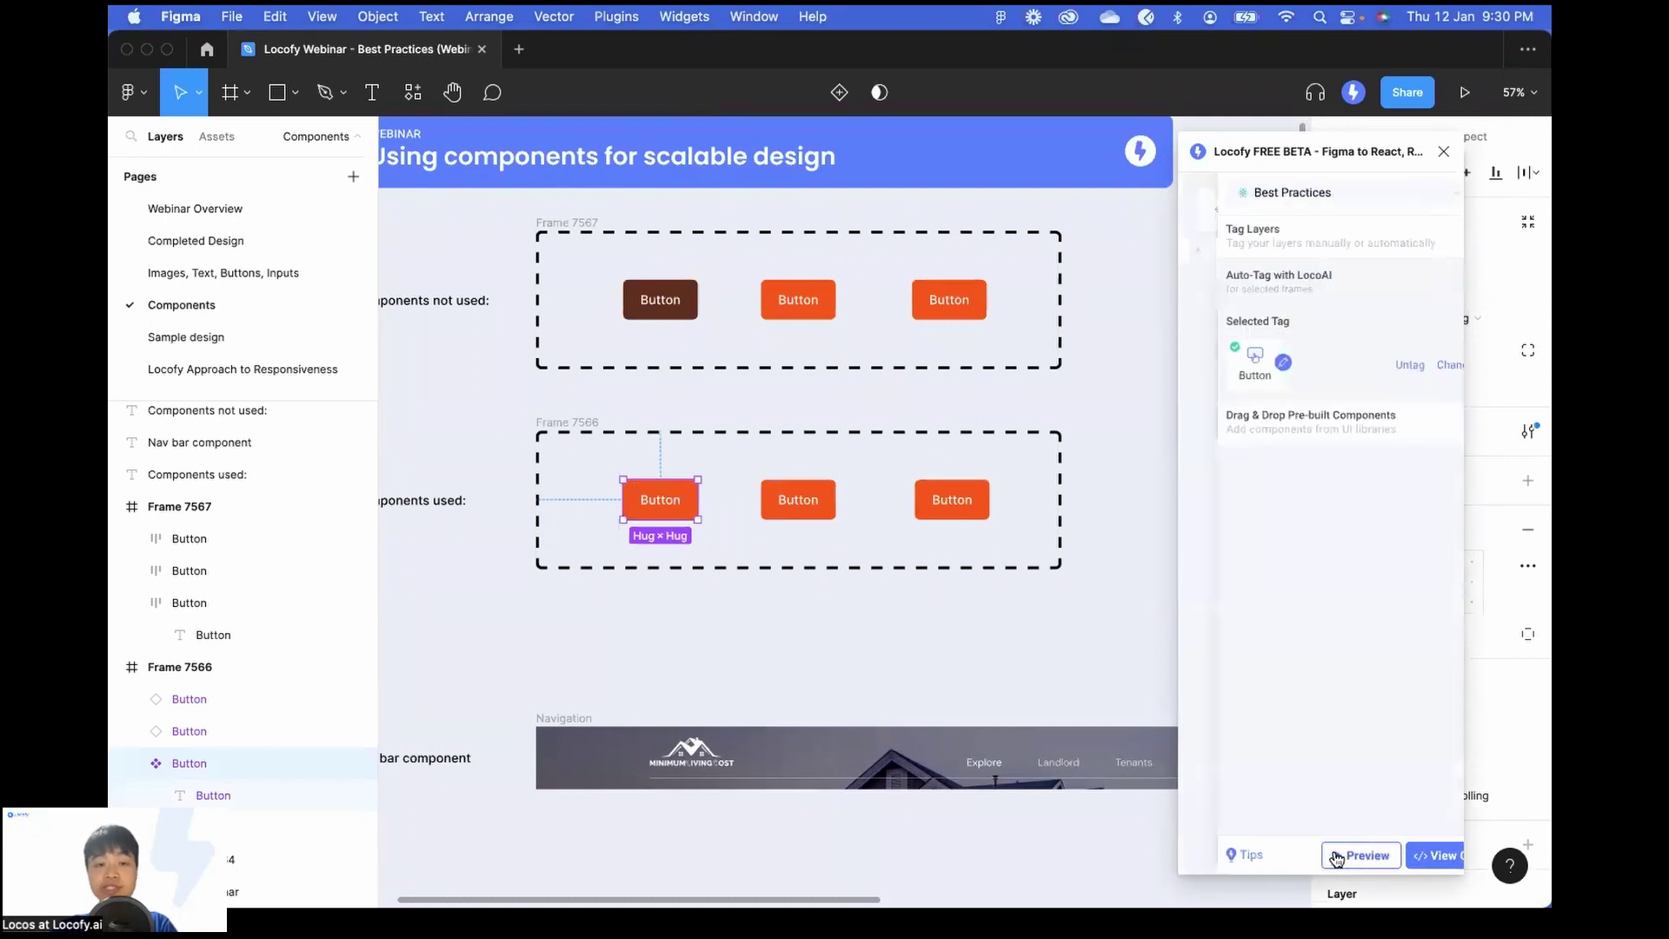
pyautogui.click(1337, 858)
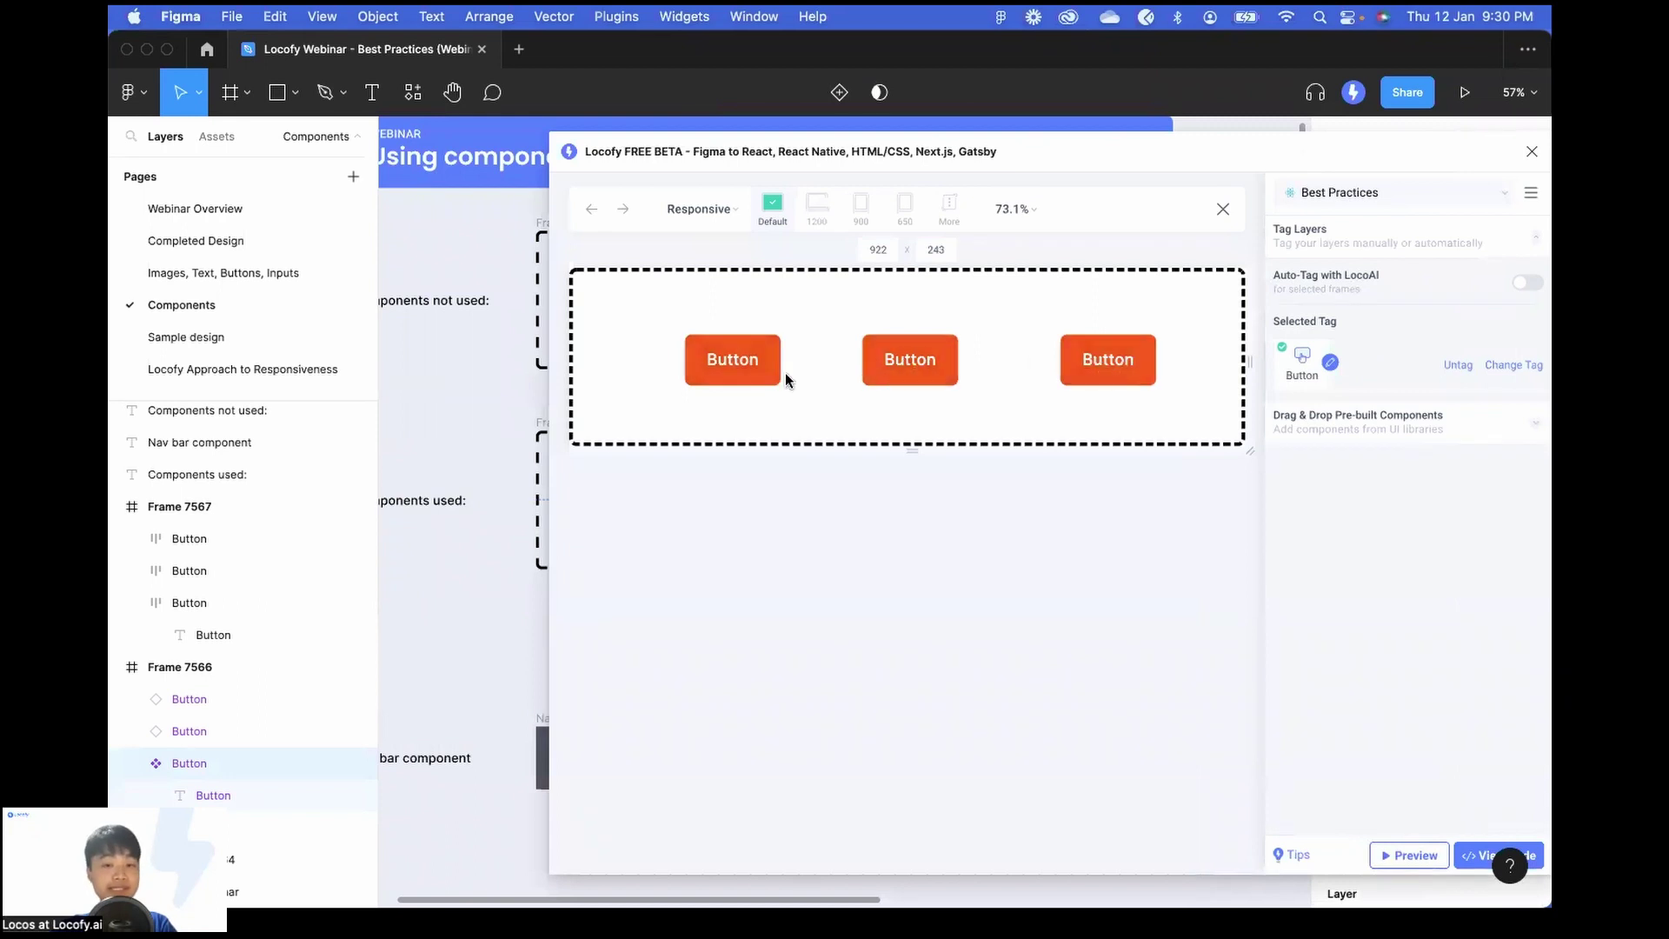
# Change the Button tag's hover fill from BE4621 to blue 2732C7.
pyautogui.click(1223, 209)
pyautogui.click(991, 375)
pyautogui.click(1048, 380)
pyautogui.scroll(-8, 1043, 585)
pyautogui.click(974, 585)
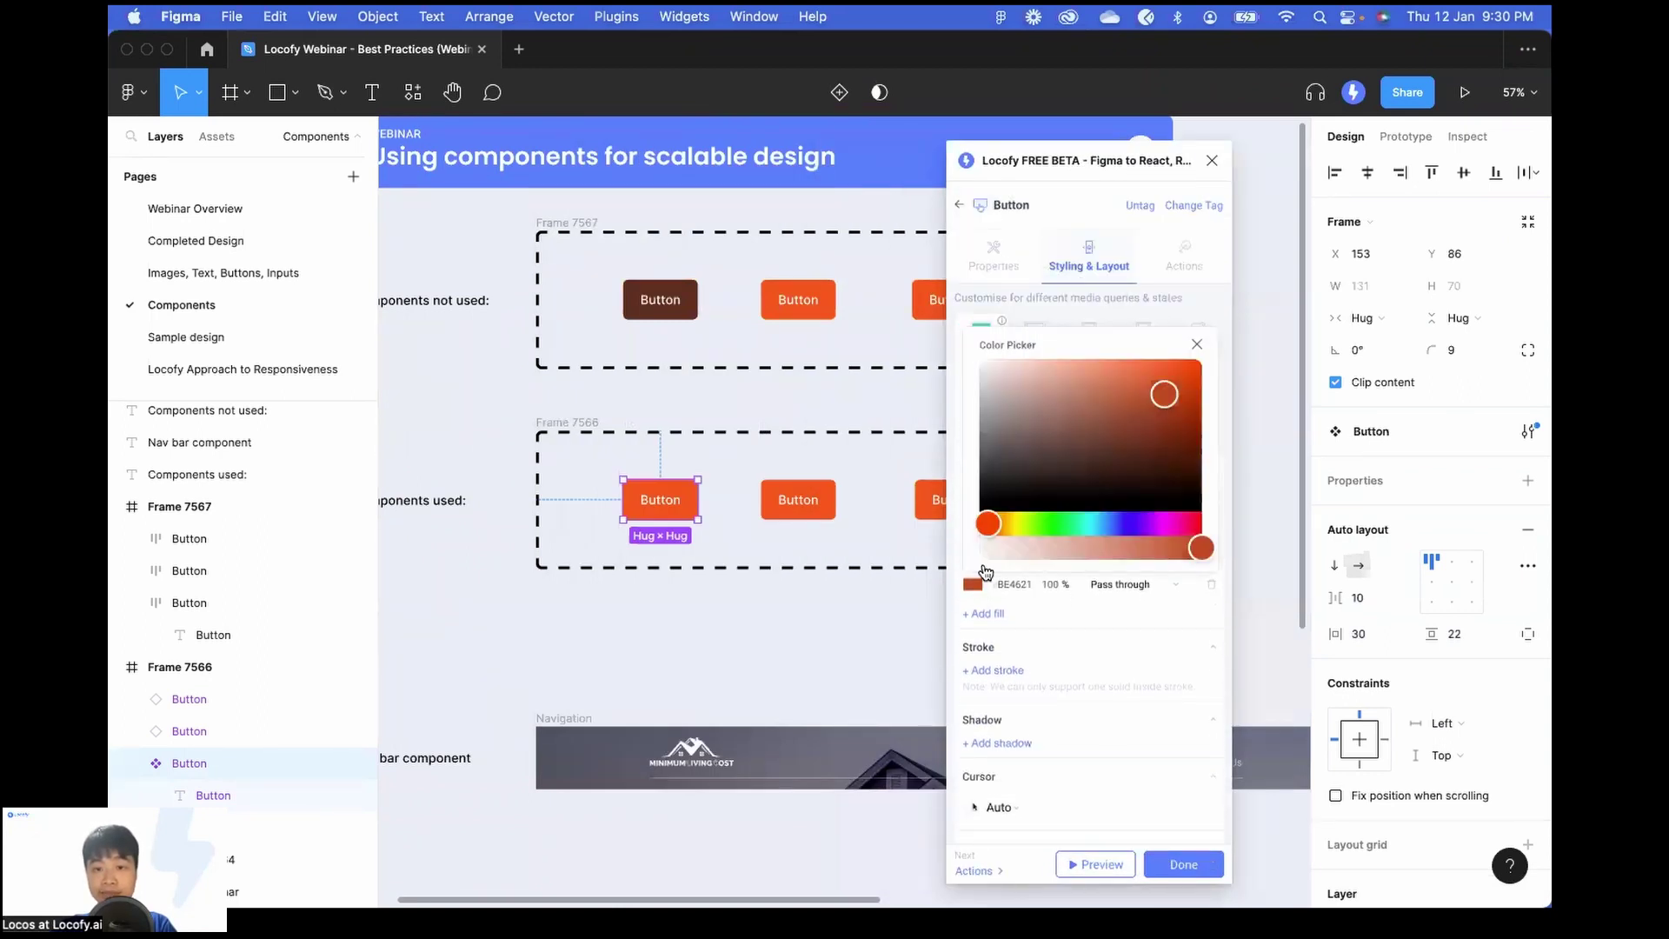
pyautogui.moveTo(1101, 424); pyautogui.dragTo(1159, 390)
pyautogui.click(1125, 522)
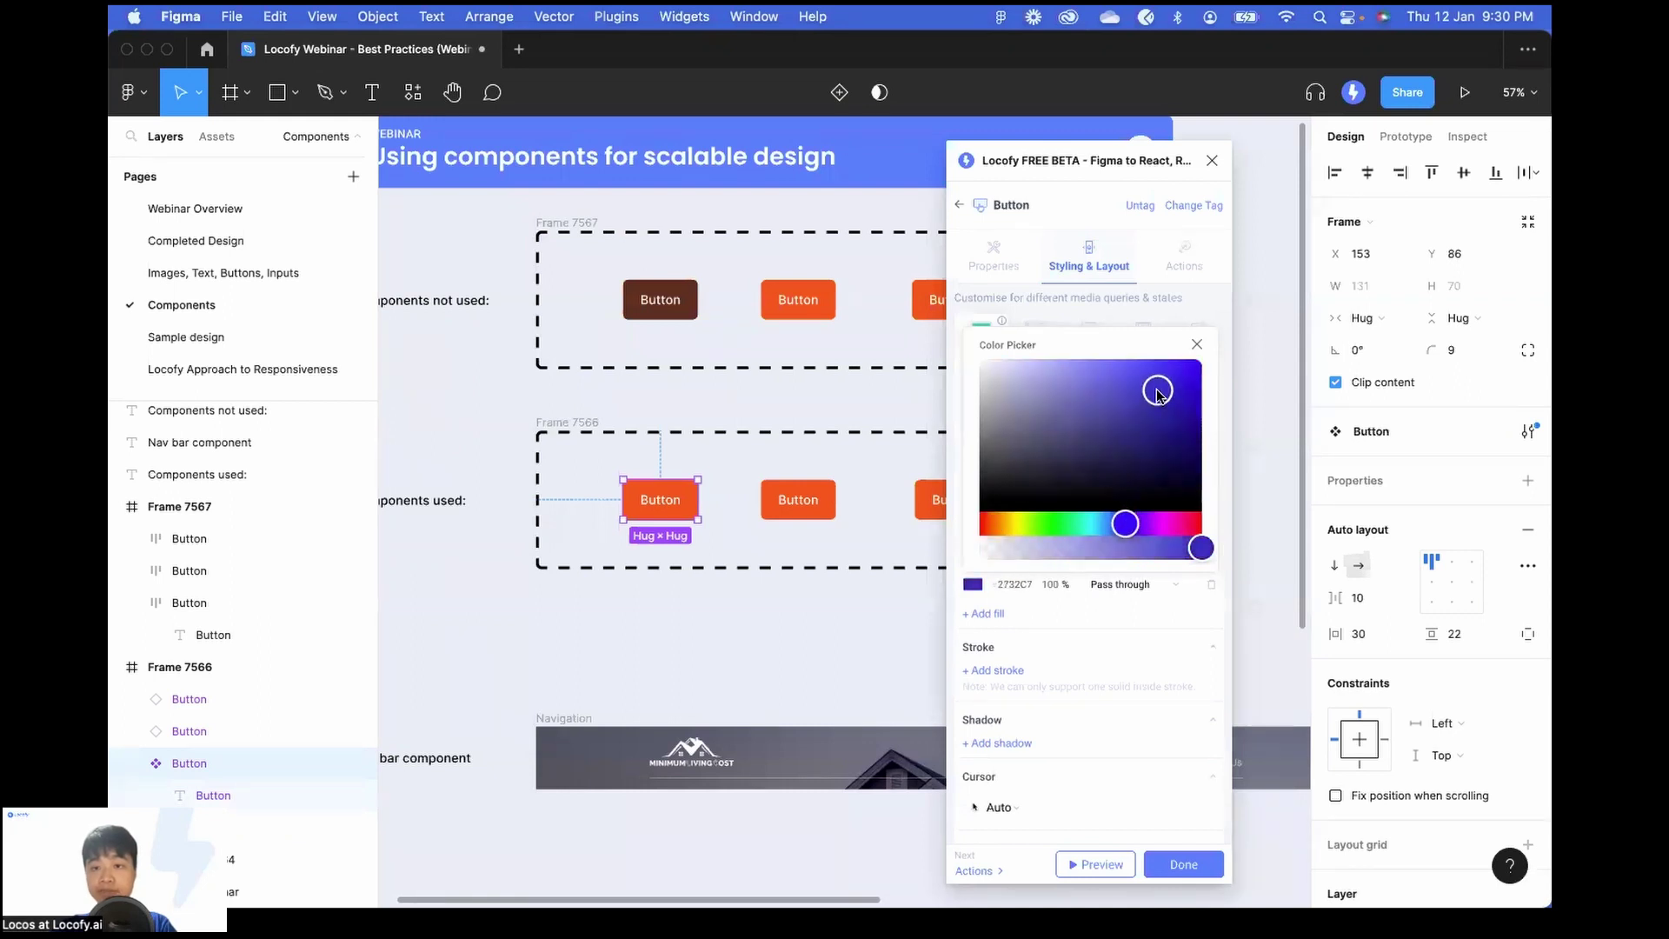
pyautogui.click(1198, 347)
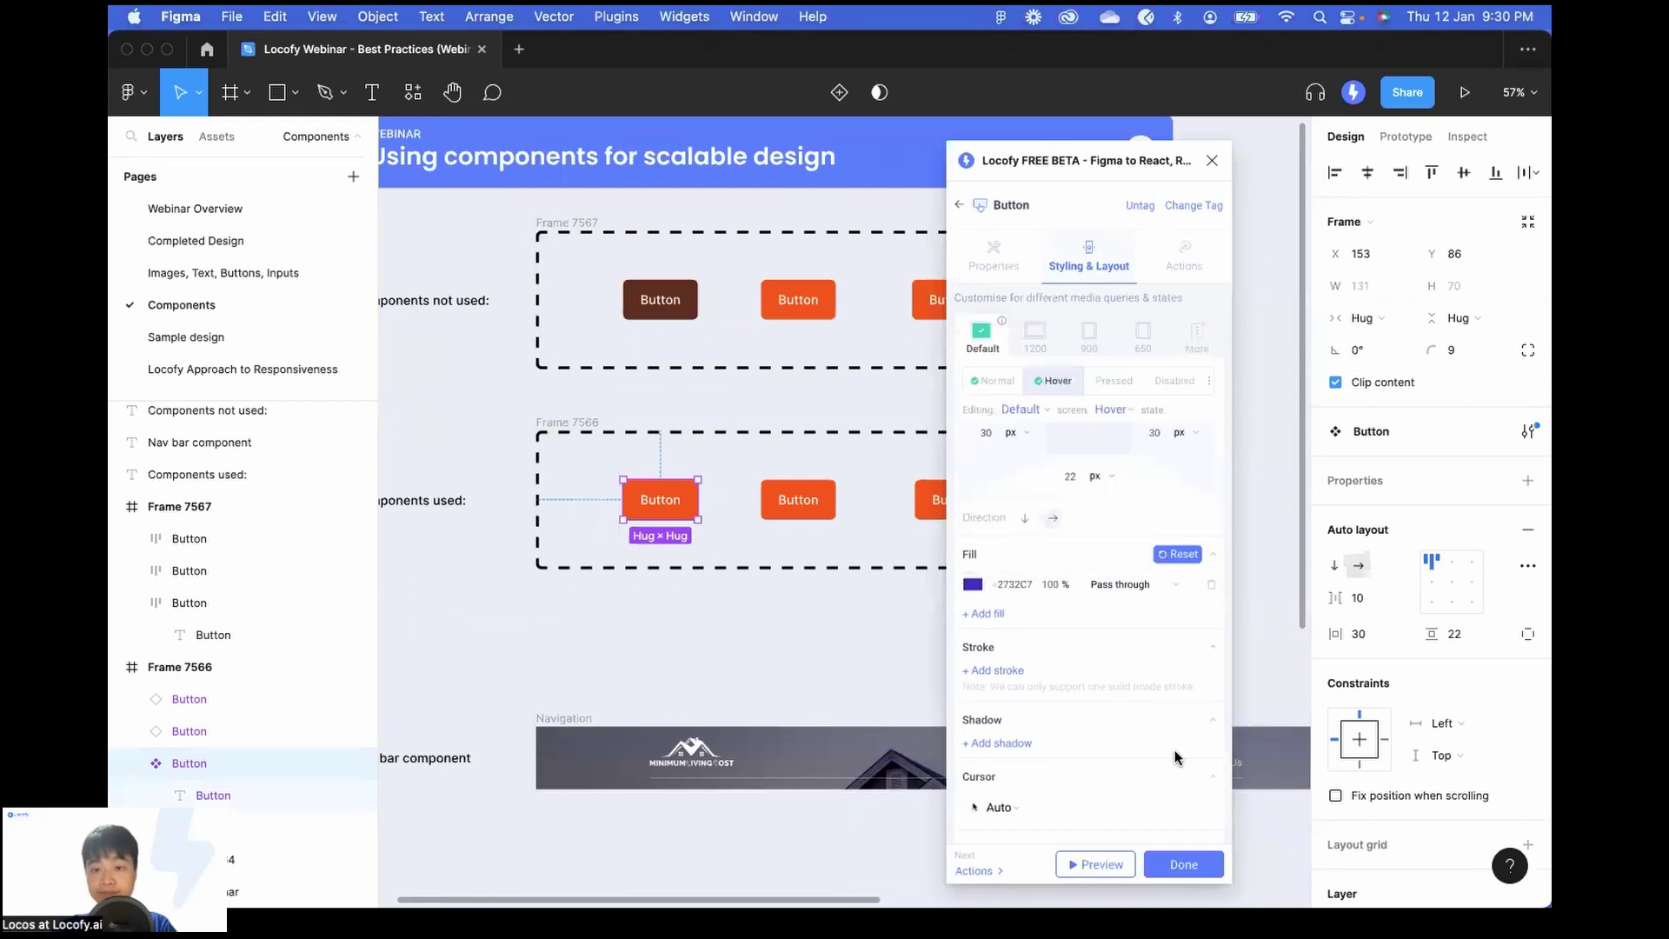
pyautogui.click(1183, 864)
# Preview the blue hover colour, then close the preview and move the Locofy window aside.
pyautogui.click(1091, 864)
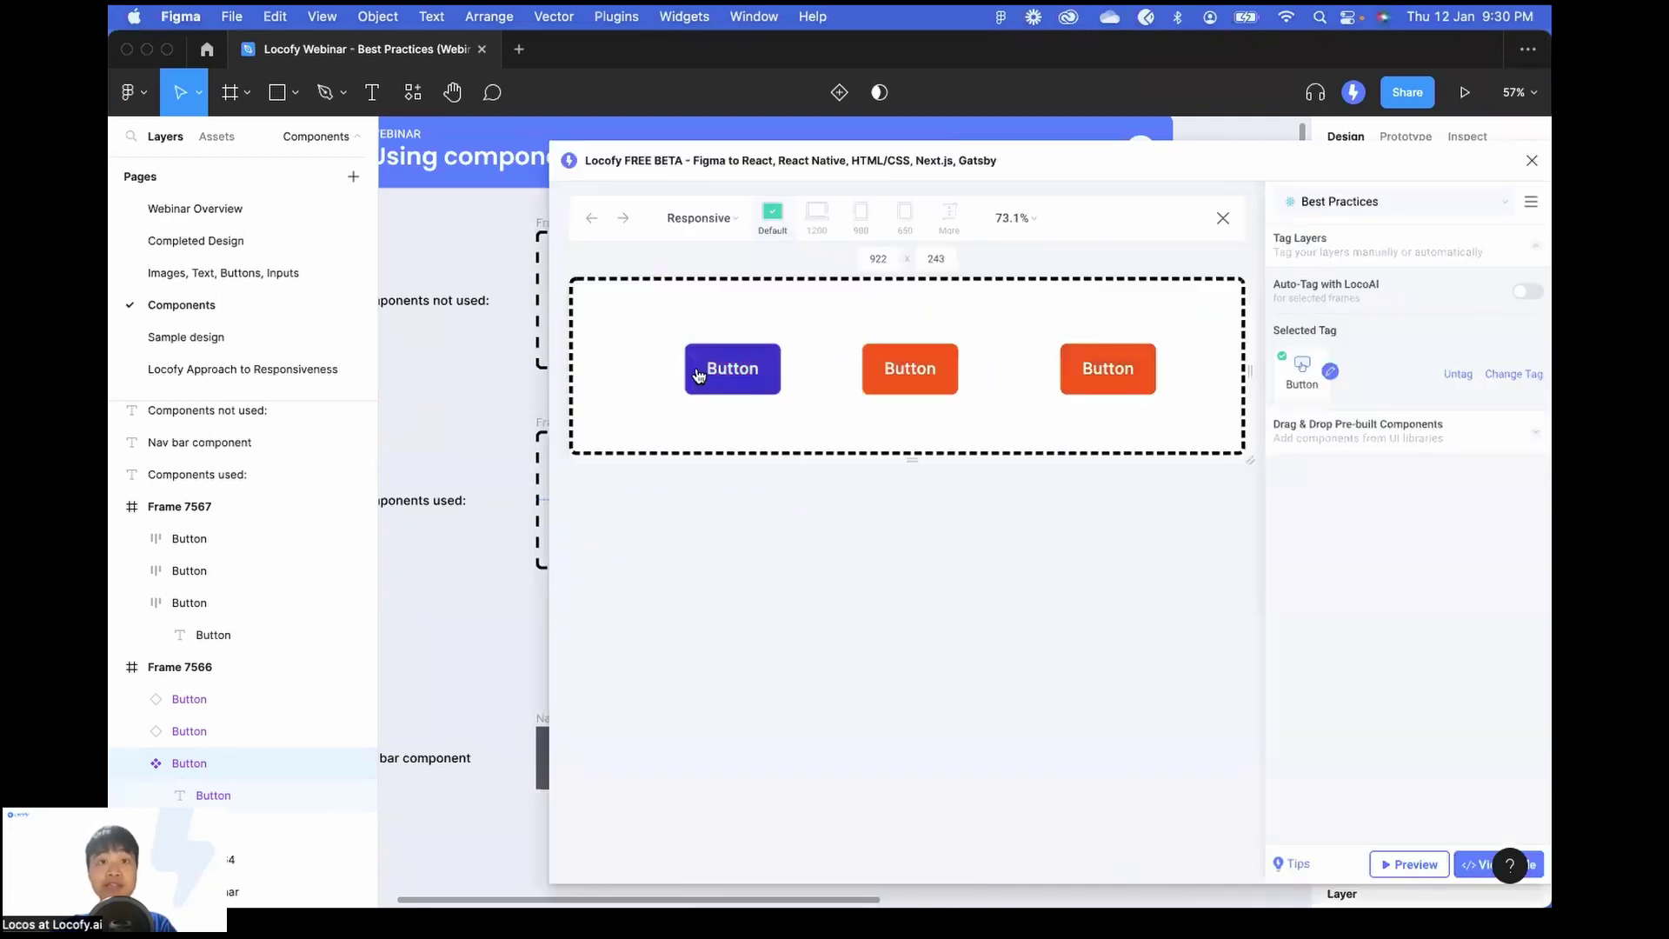
pyautogui.click(1222, 217)
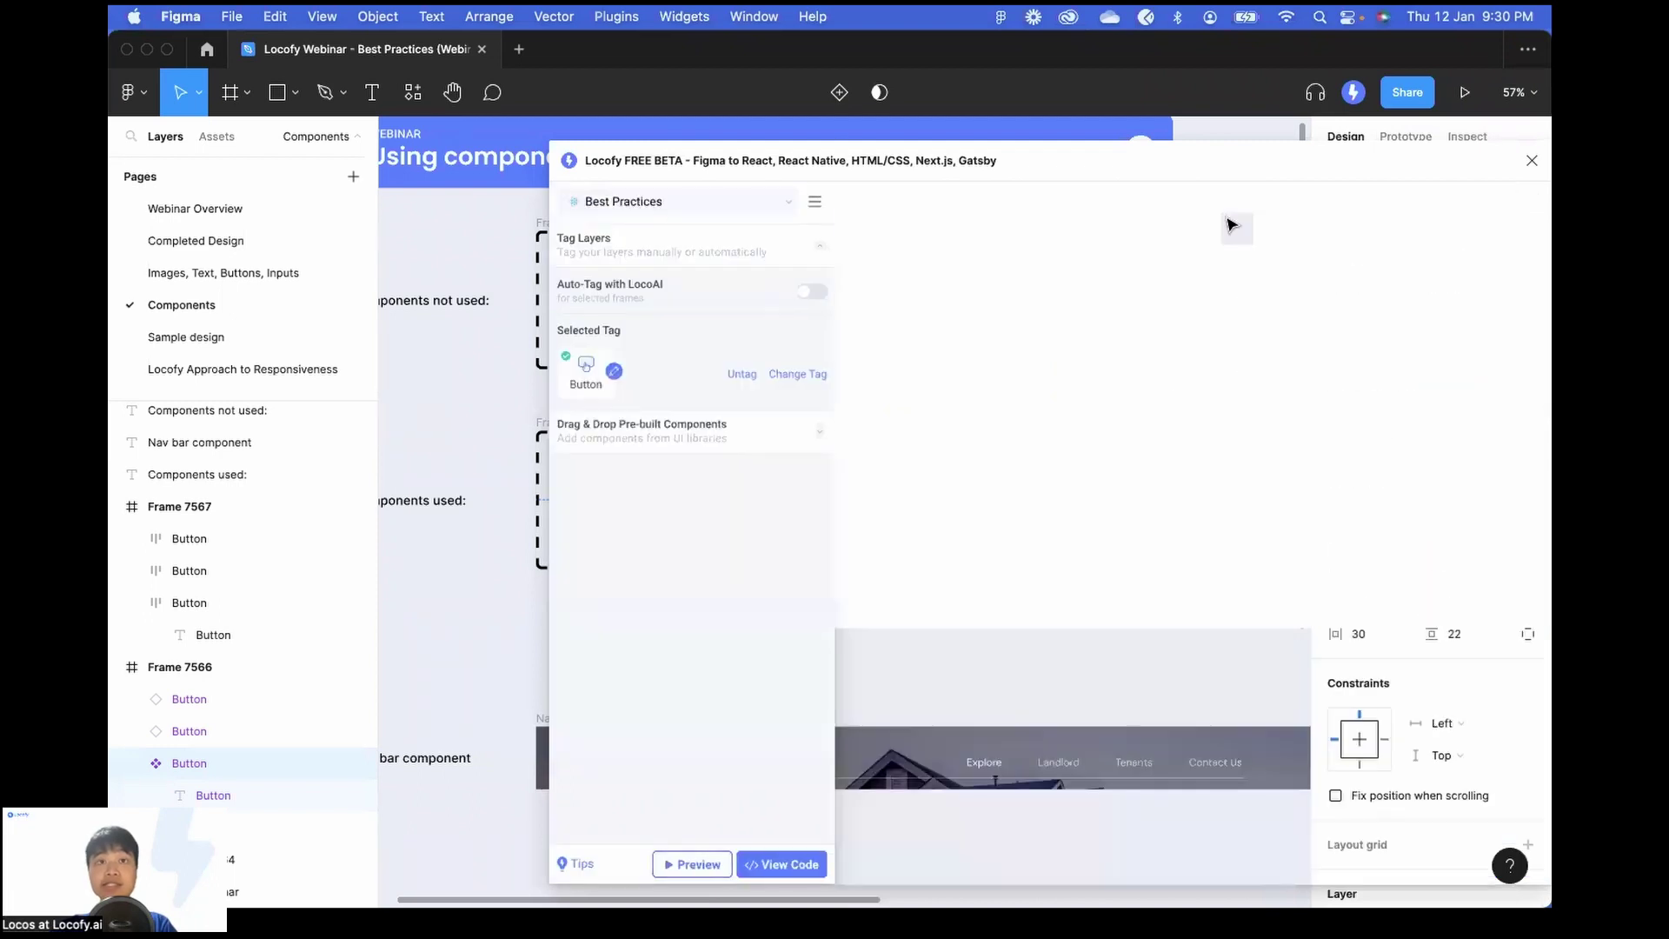
pyautogui.moveTo(666, 164); pyautogui.dragTo(1247, 162)
pyautogui.scroll(-1, 909, 473)
pyautogui.scroll(2, 863, 532)
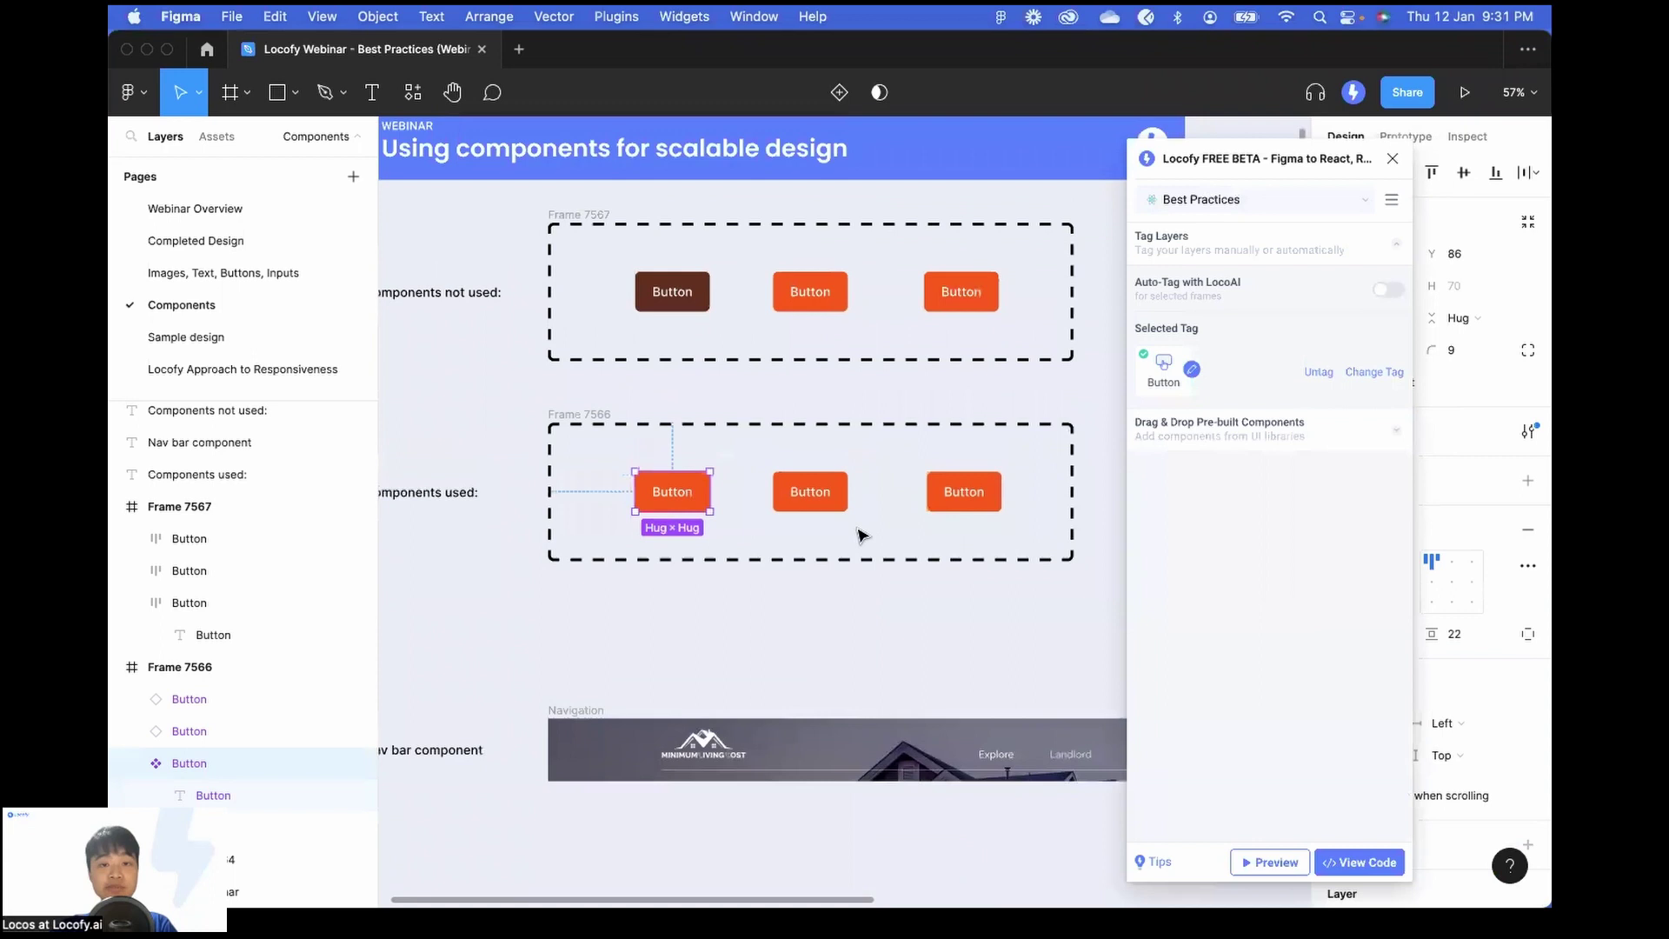
# Deselect the button, close the Locofy plugin, and select the Navigation bar frame.
pyautogui.click(895, 570)
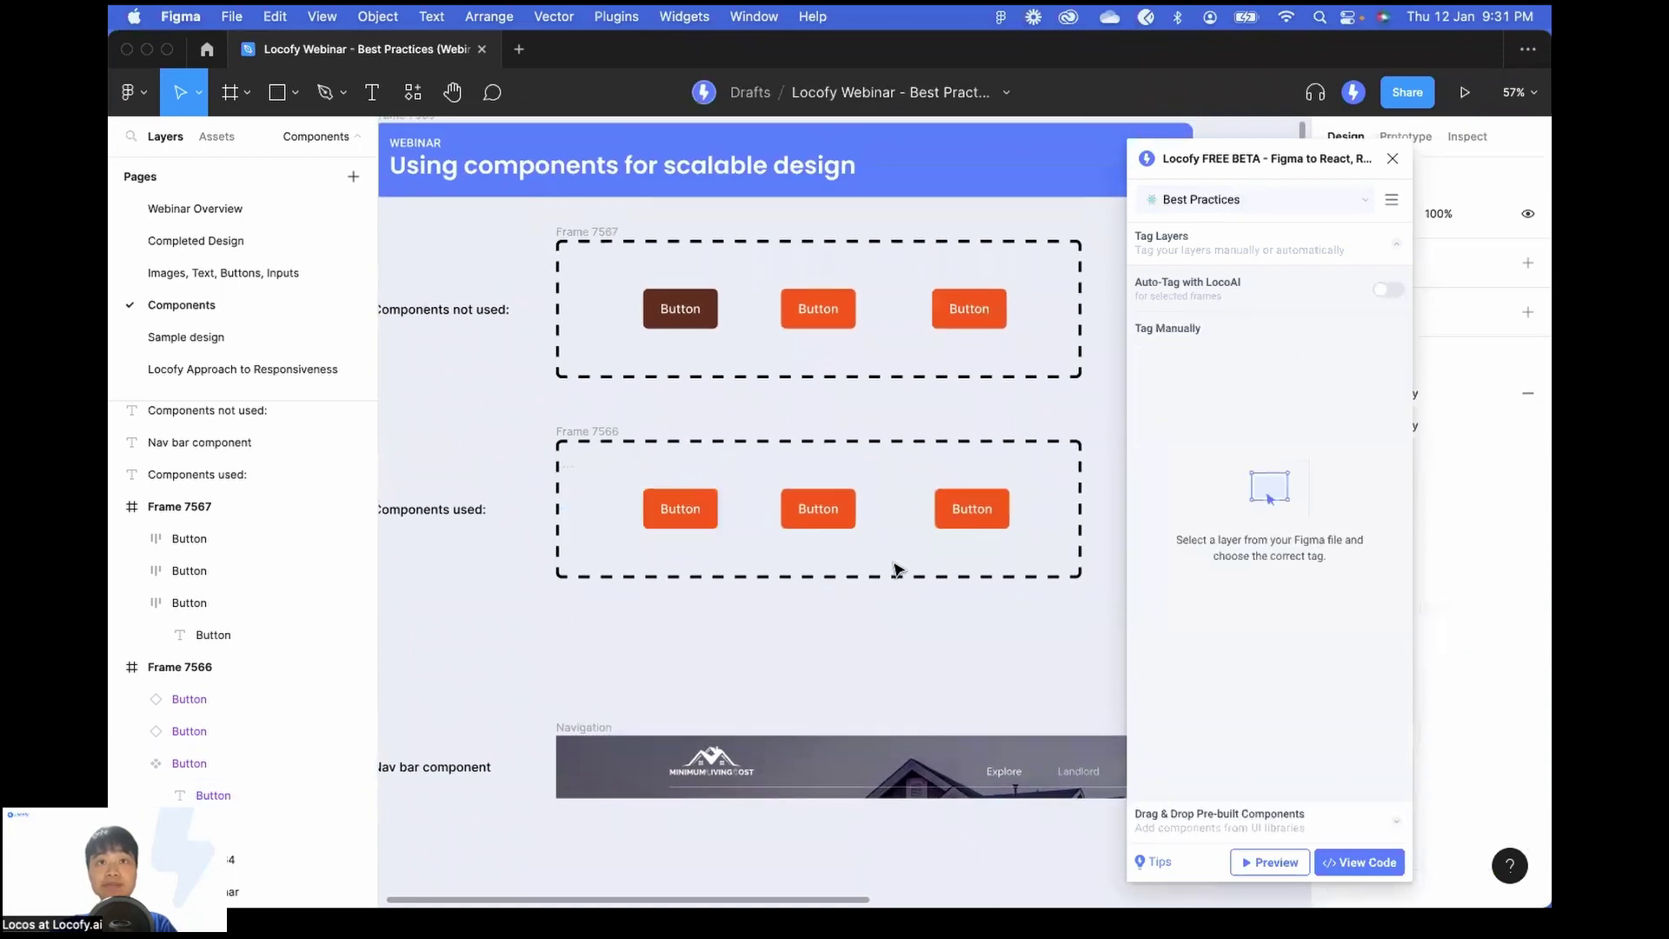
pyautogui.scroll(-5, 896, 570)
pyautogui.scroll(-1, 895, 570)
pyautogui.scroll(-4, 895, 569)
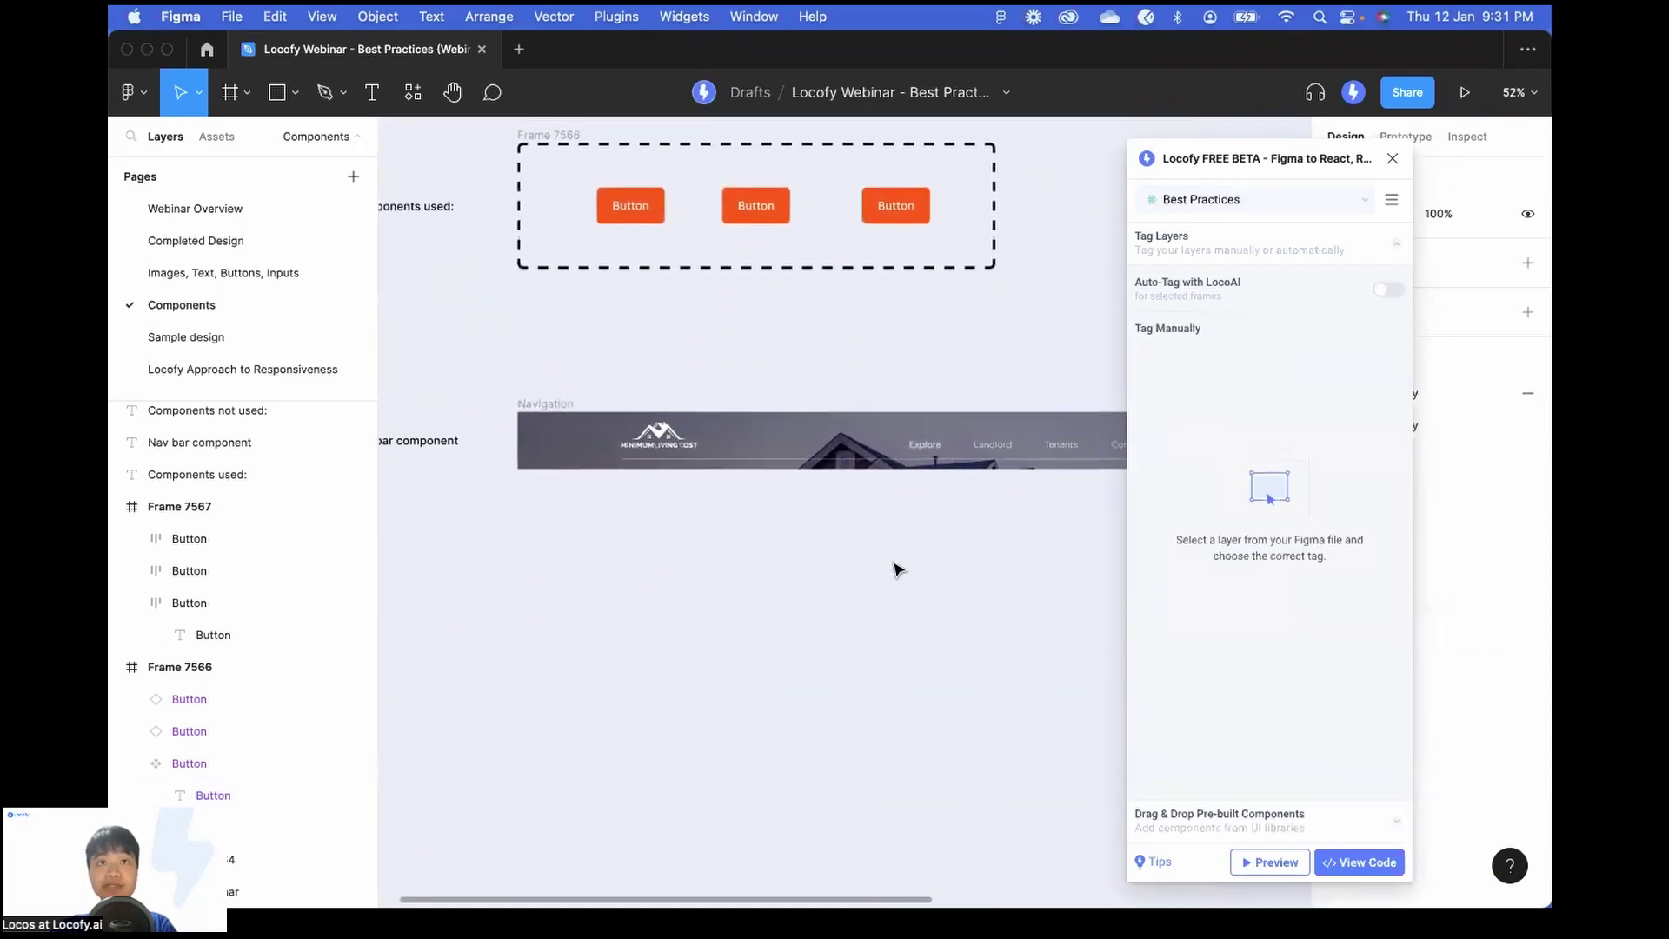
pyautogui.scroll(-3, 800, 533)
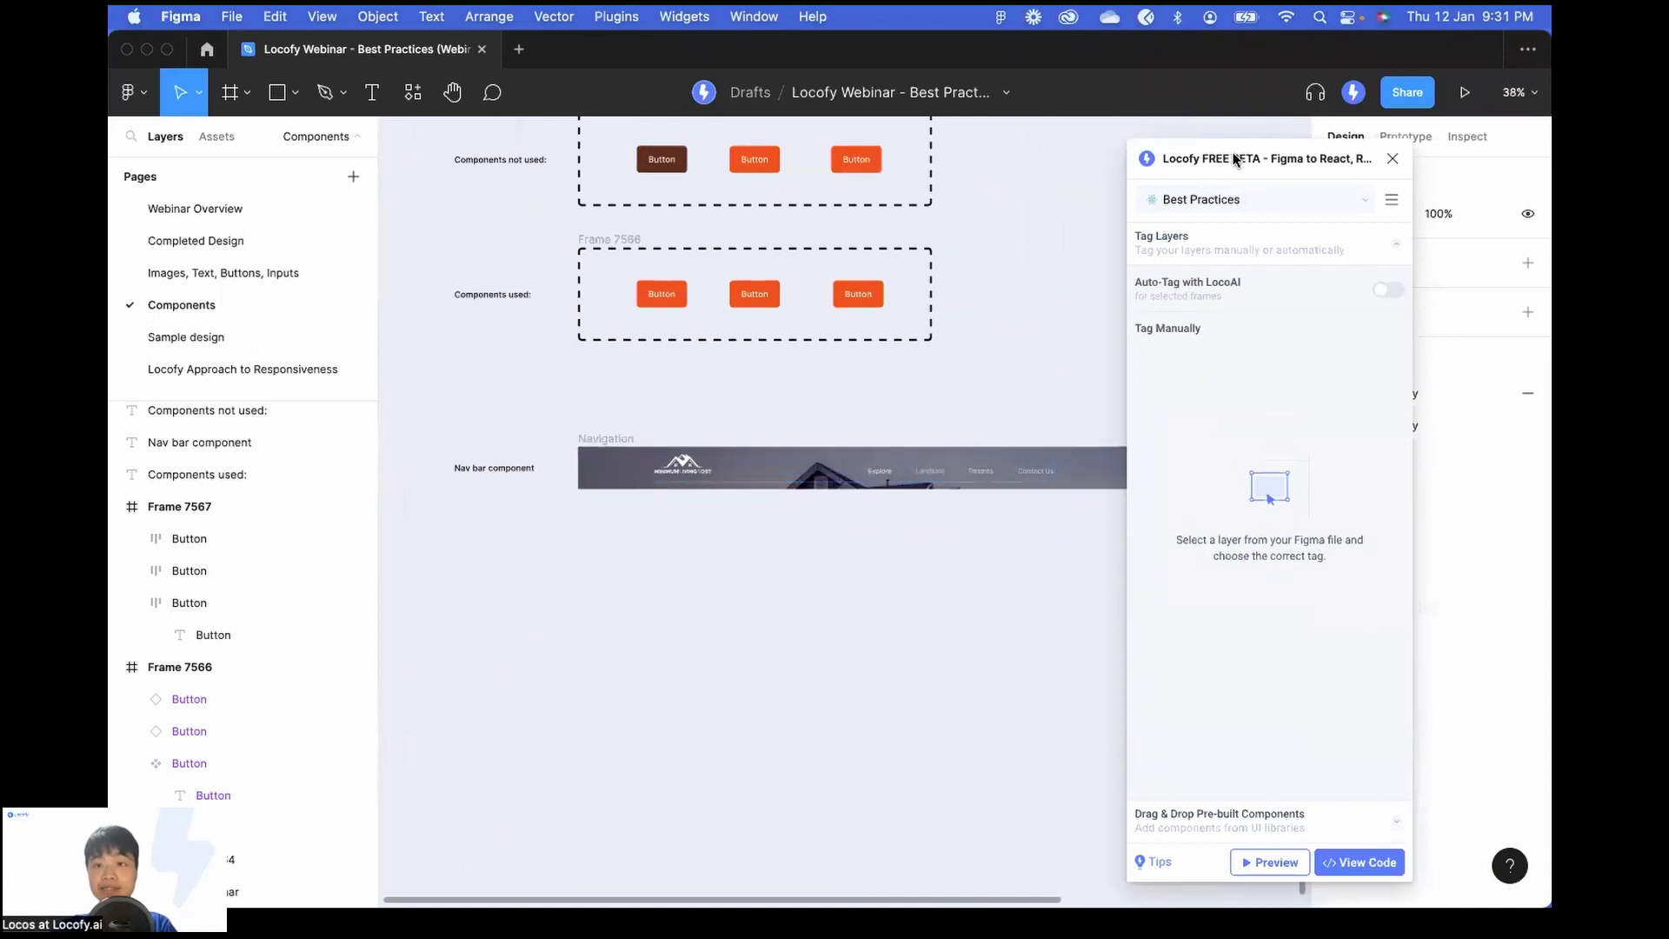
pyautogui.moveTo(1233, 153); pyautogui.dragTo(1353, 134)
pyautogui.scroll(-1, 869, 417)
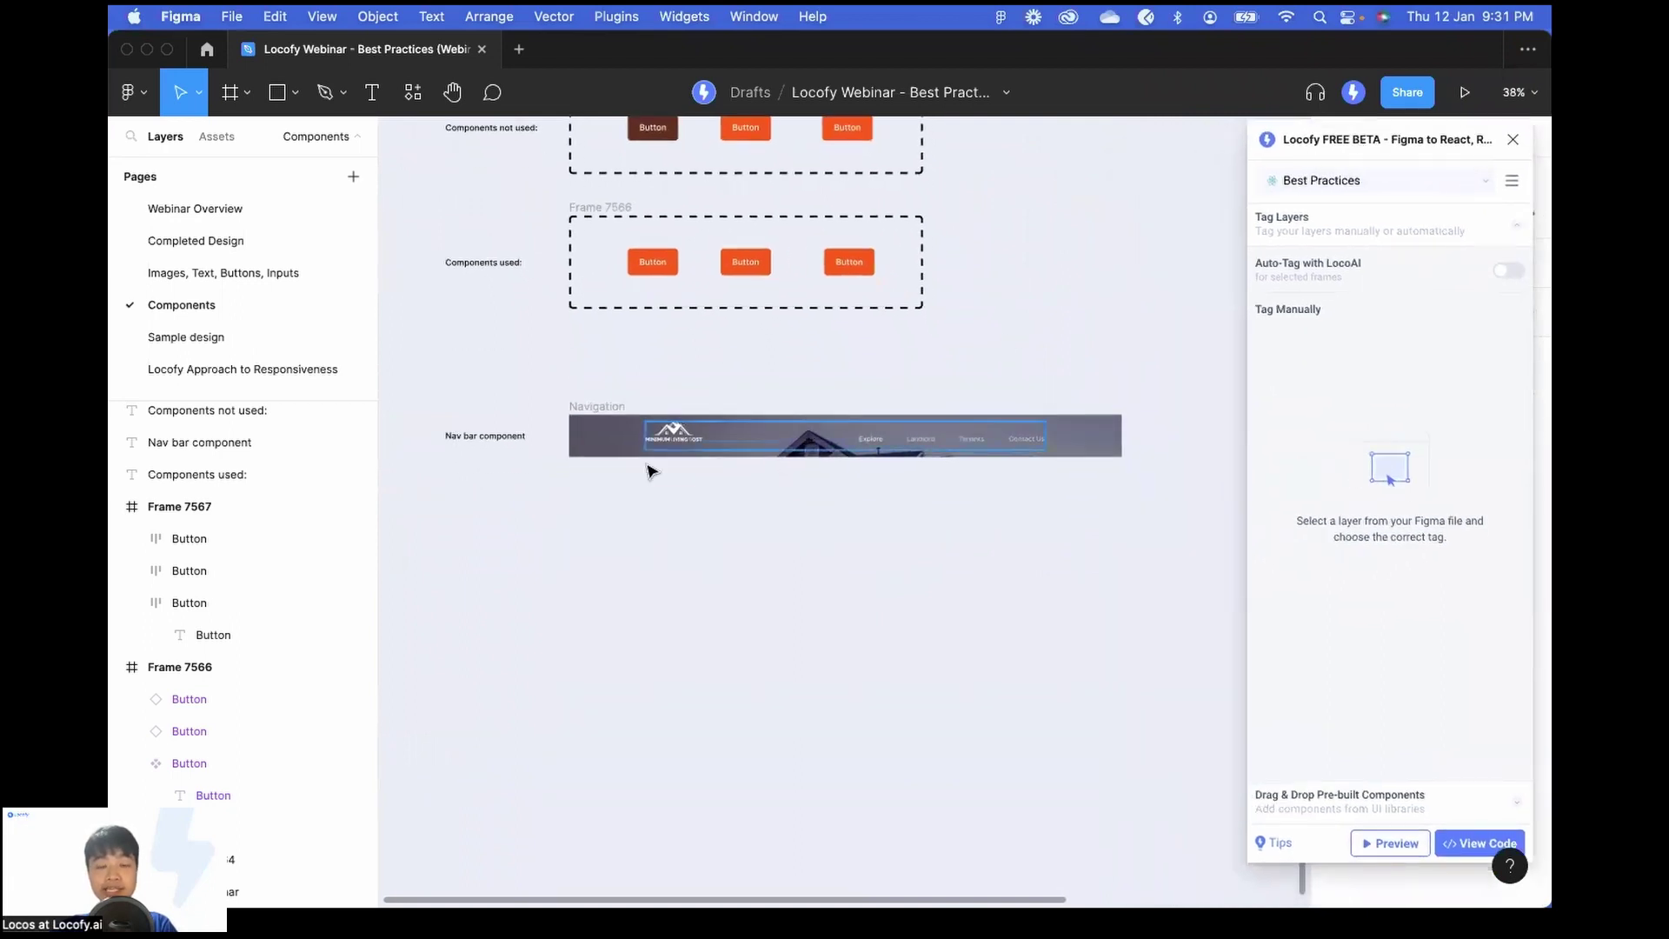
pyautogui.scroll(5, 650, 469)
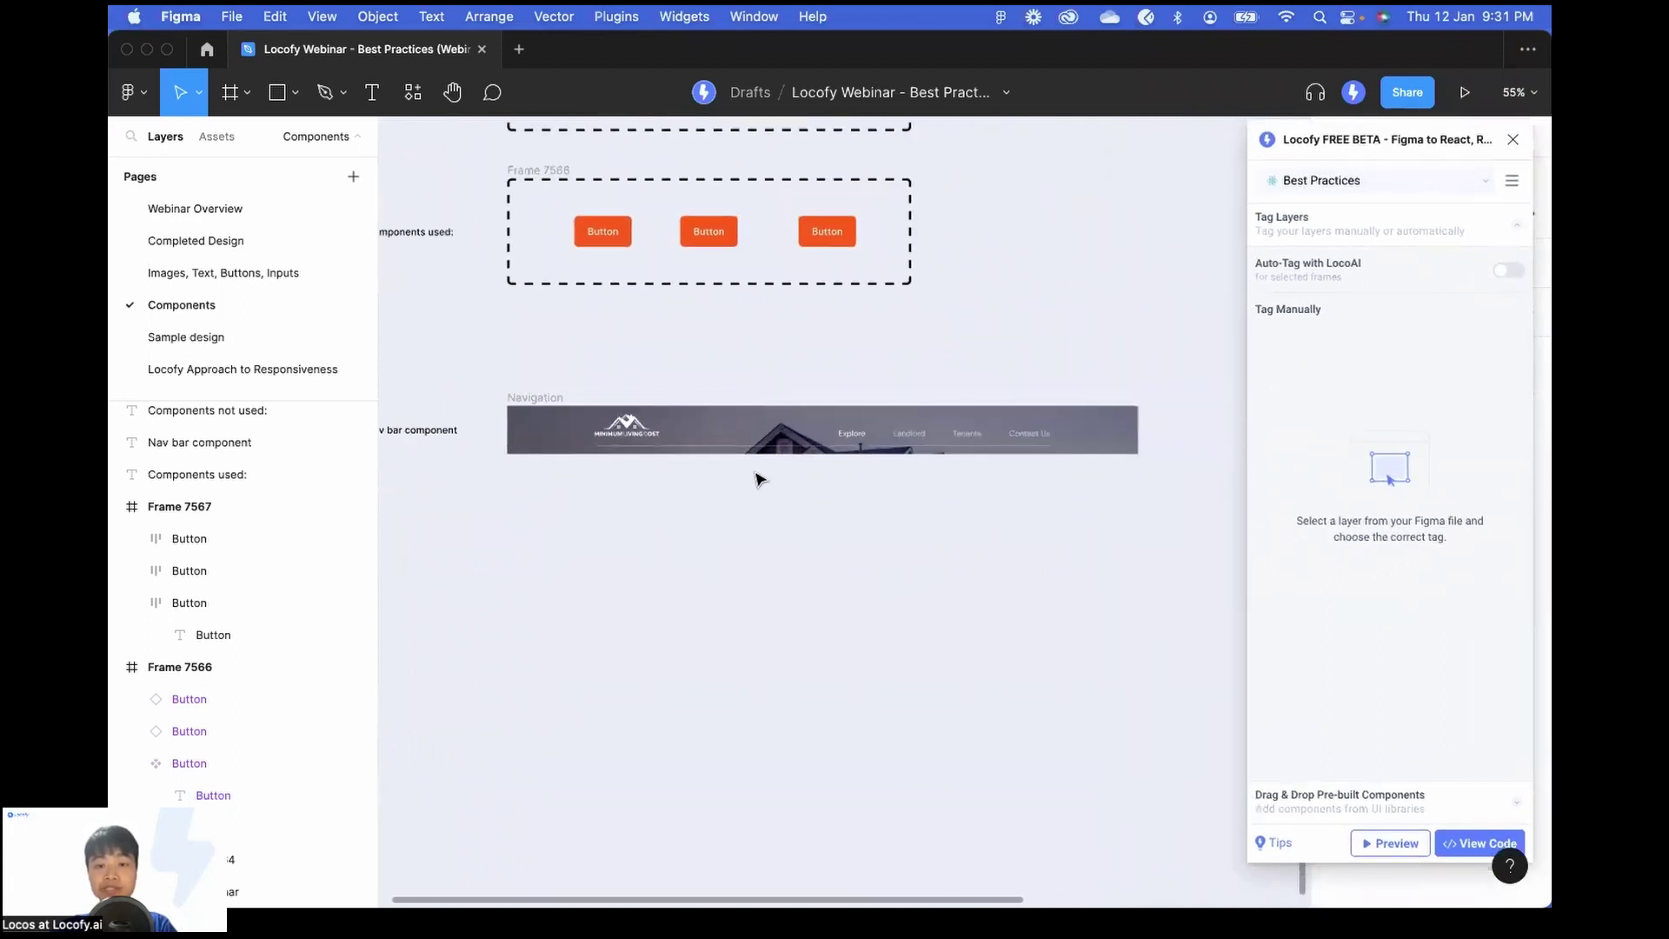
pyautogui.hscroll(-2, 760, 479)
pyautogui.click(1513, 139)
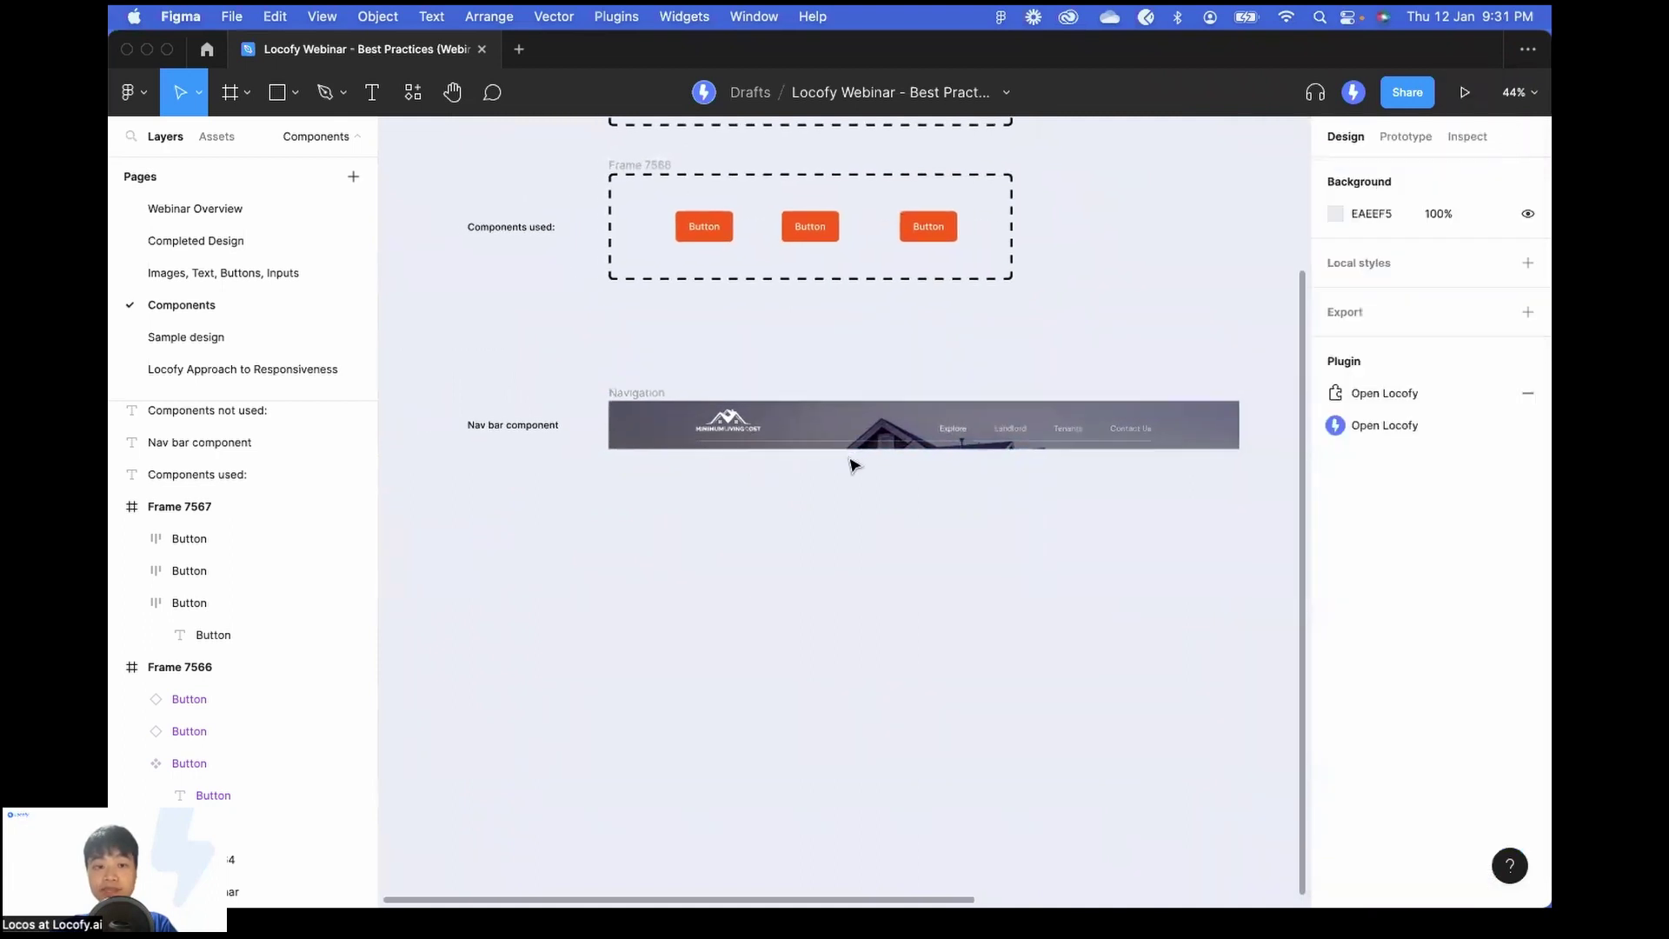
pyautogui.click(662, 392)
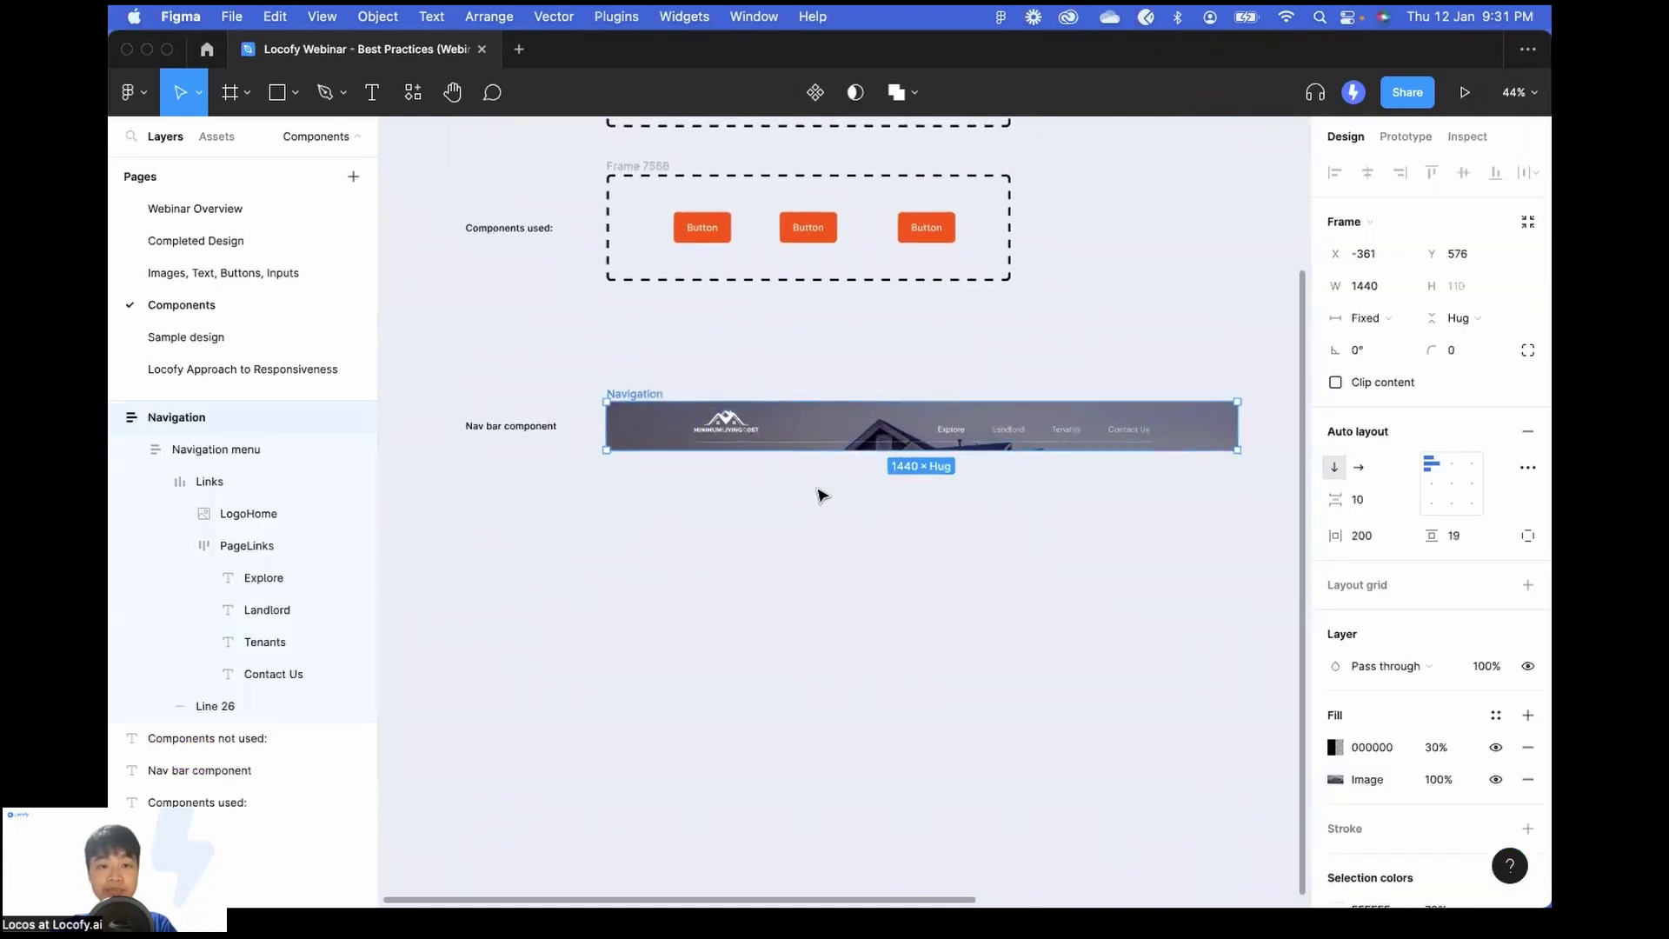
pyautogui.hscroll(1, 608, 487)
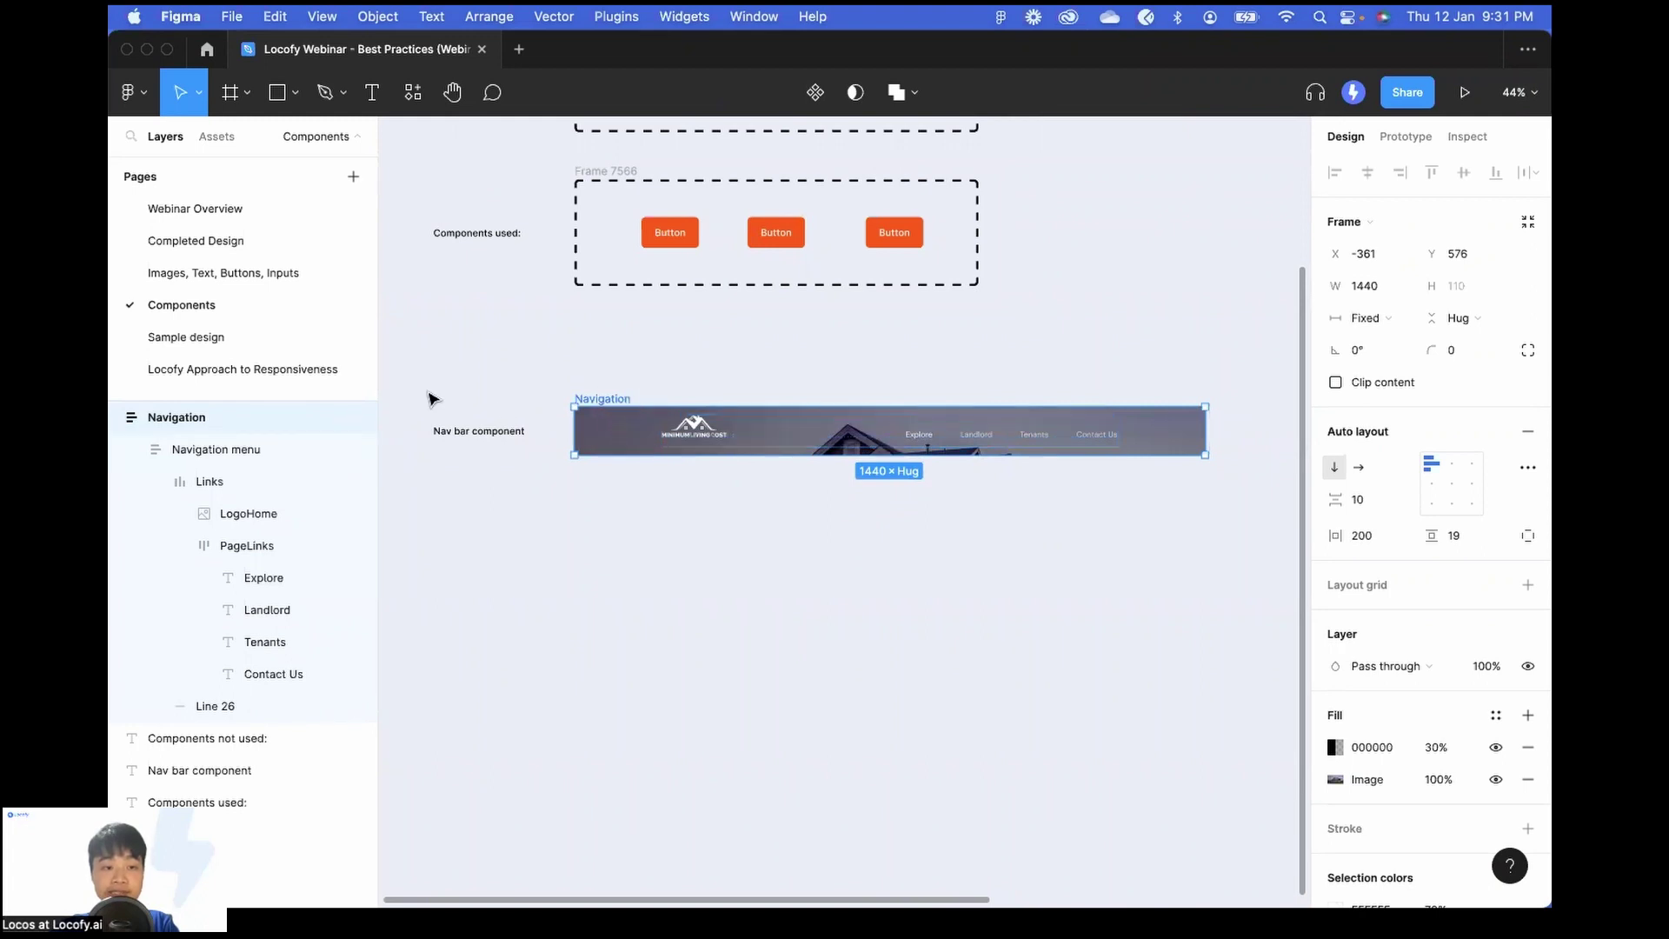
# Turn the Navigation bar frame into a component.
pyautogui.rightClick(276, 423)
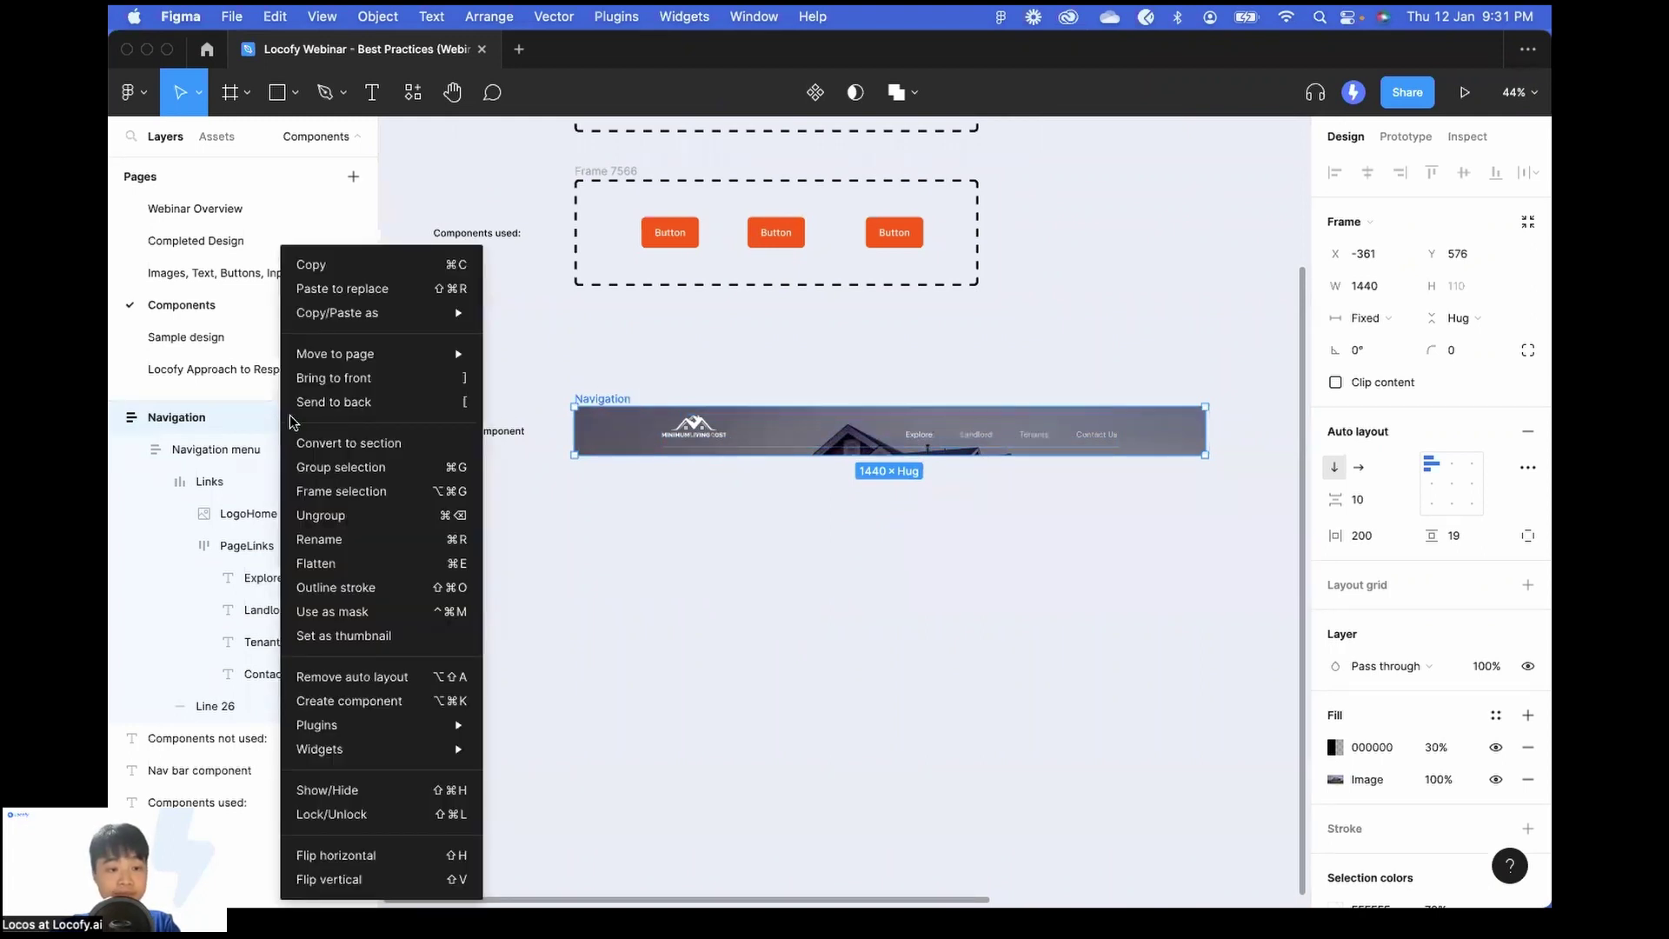
pyautogui.click(445, 701)
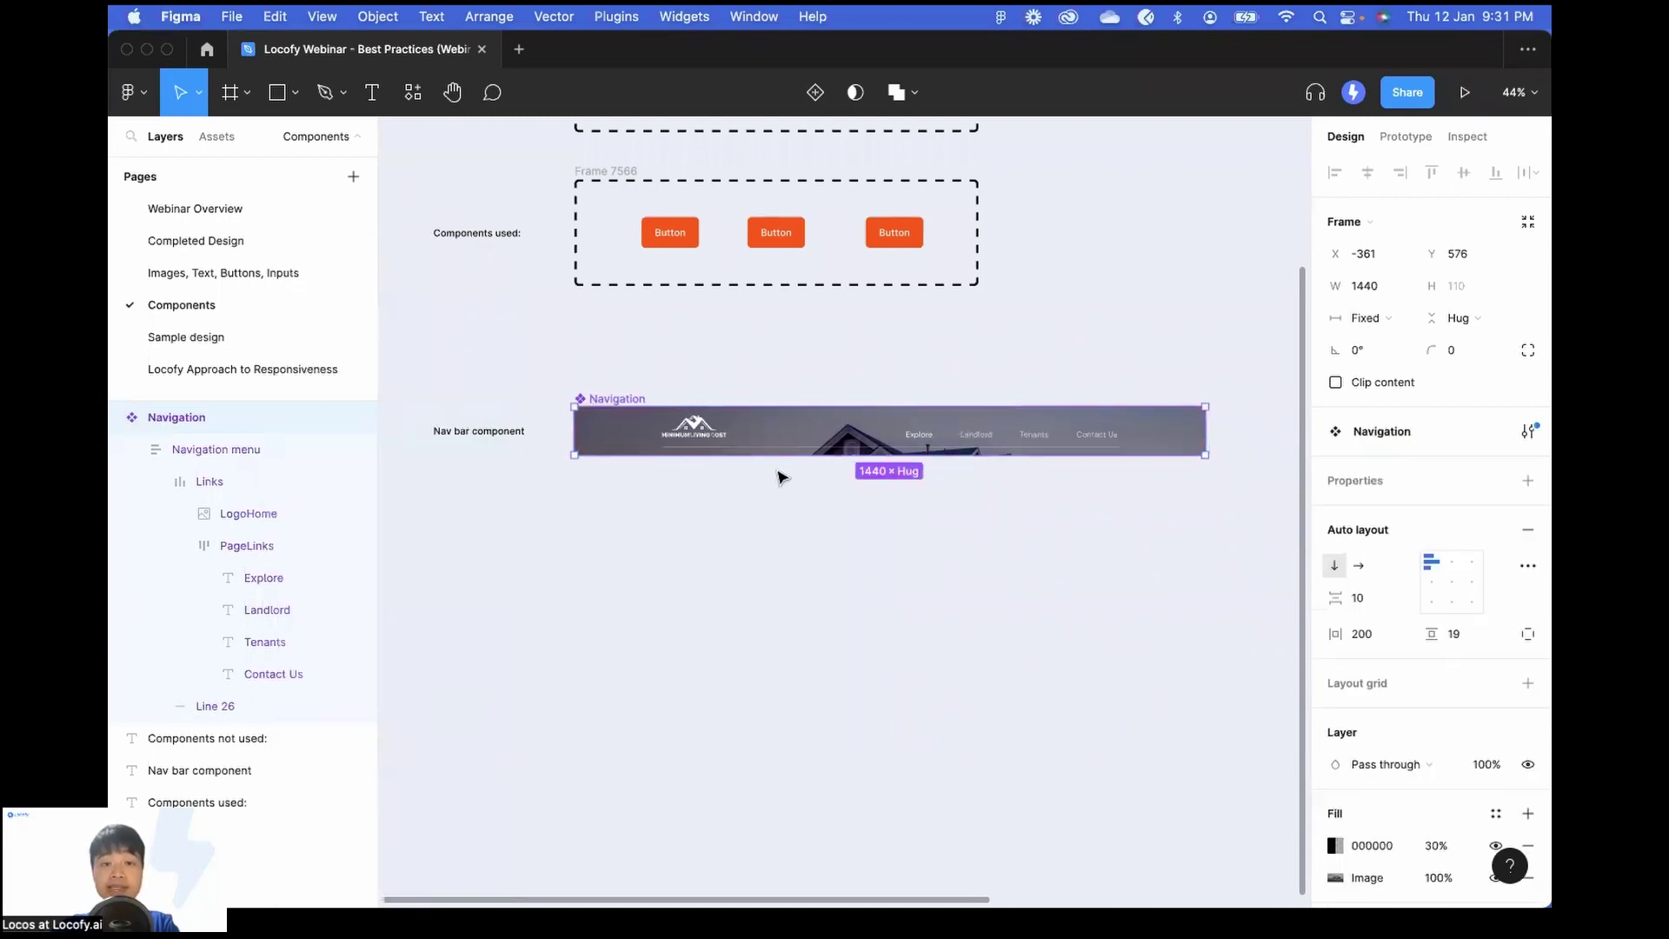
pyautogui.scroll(3, 659, 424)
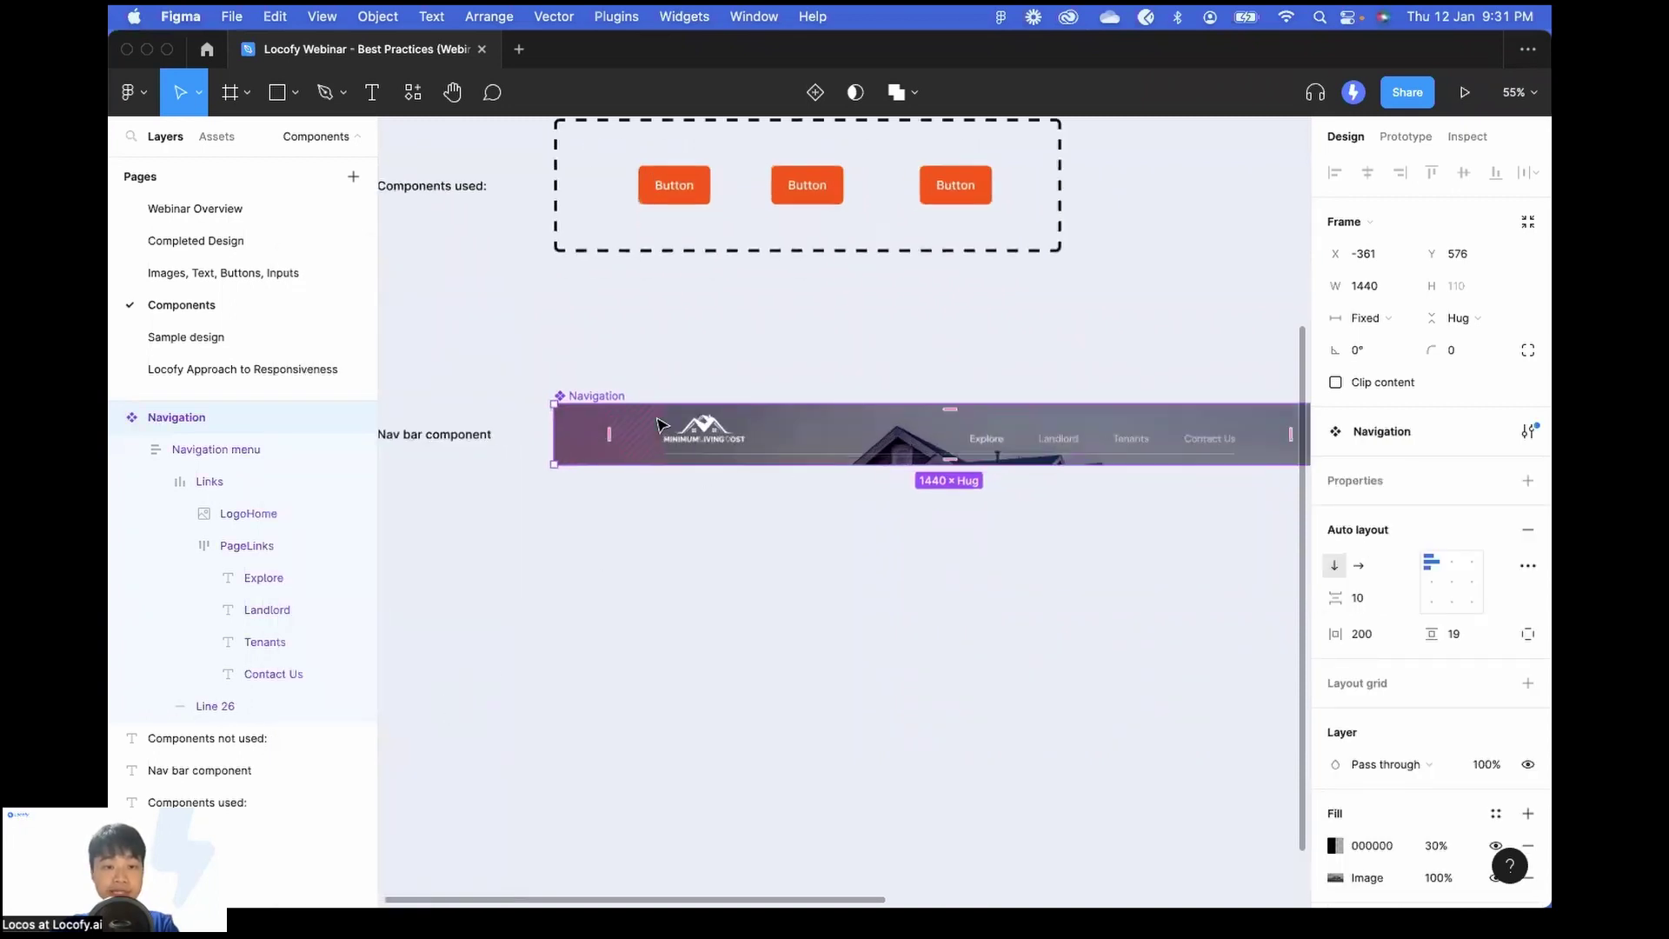
pyautogui.scroll(-3, 659, 425)
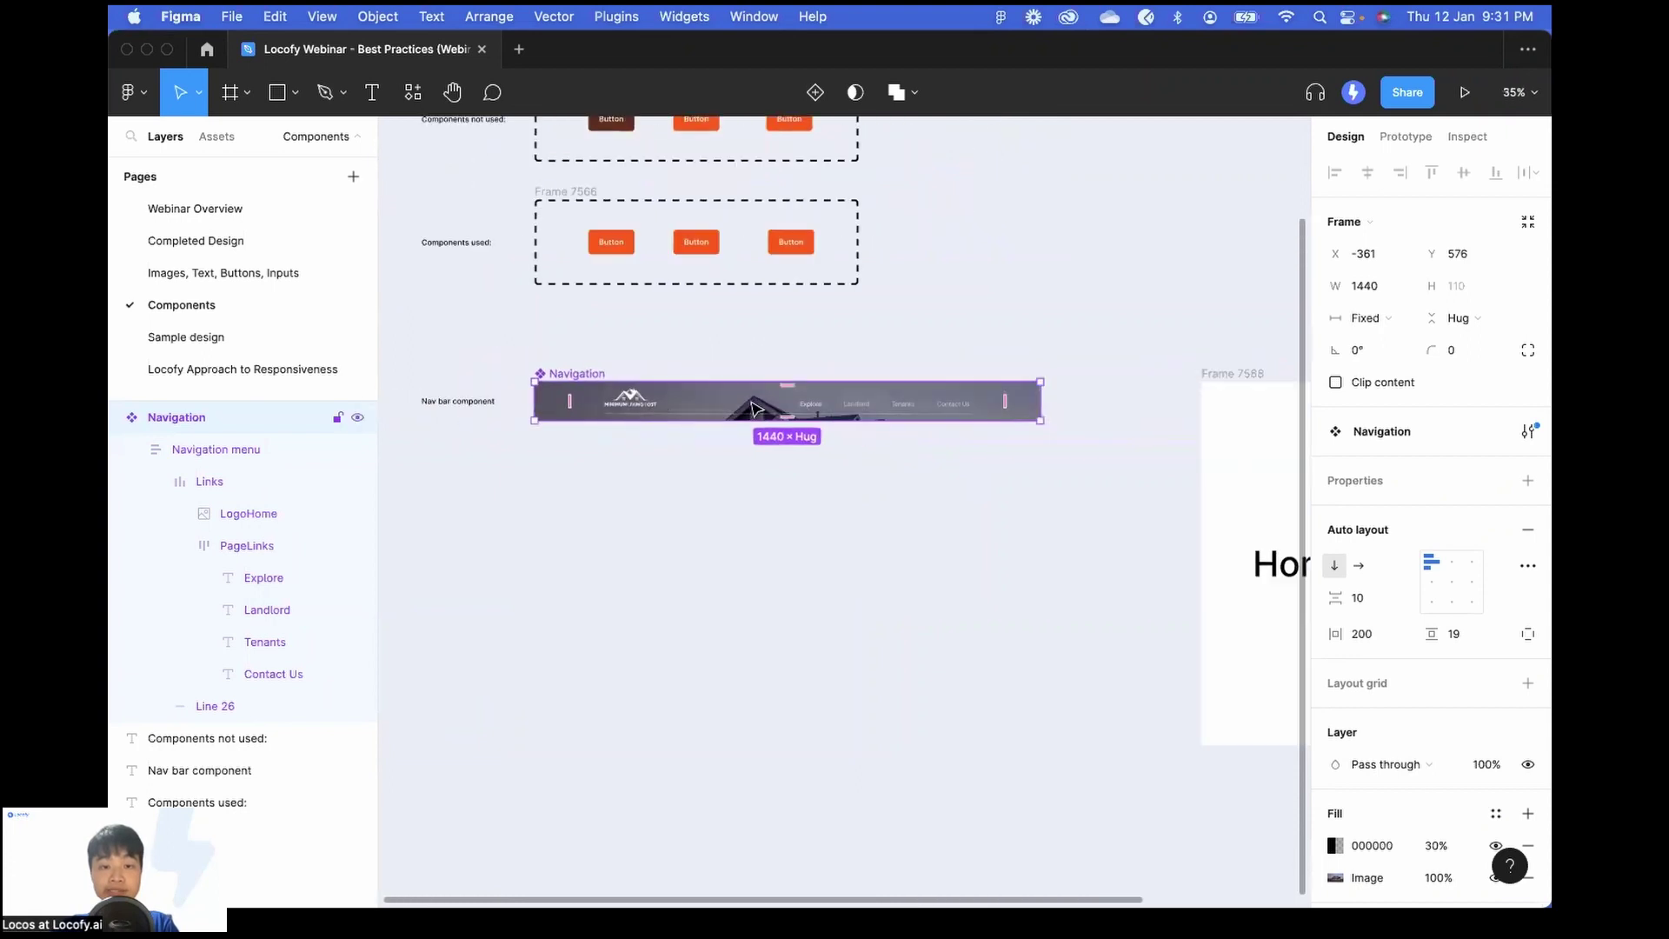
# Place a Navigation instance directly beneath the component, then deselect it.
pyautogui.moveTo(762, 410); pyautogui.dragTo(762, 486)
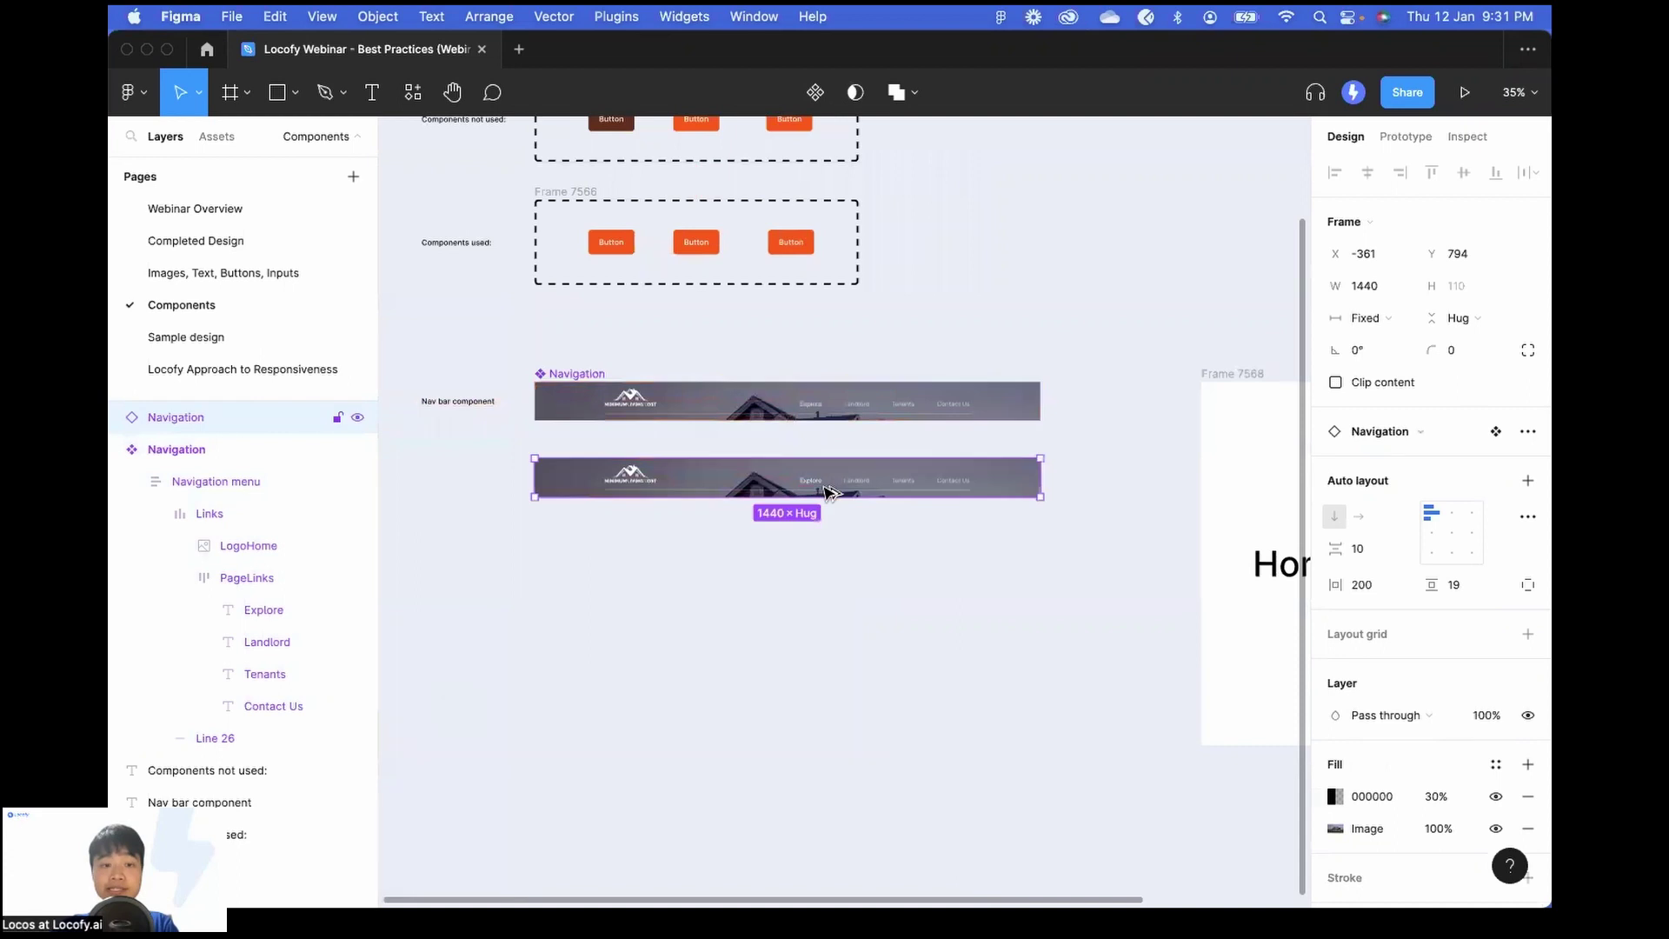
pyautogui.scroll(2, 659, 490)
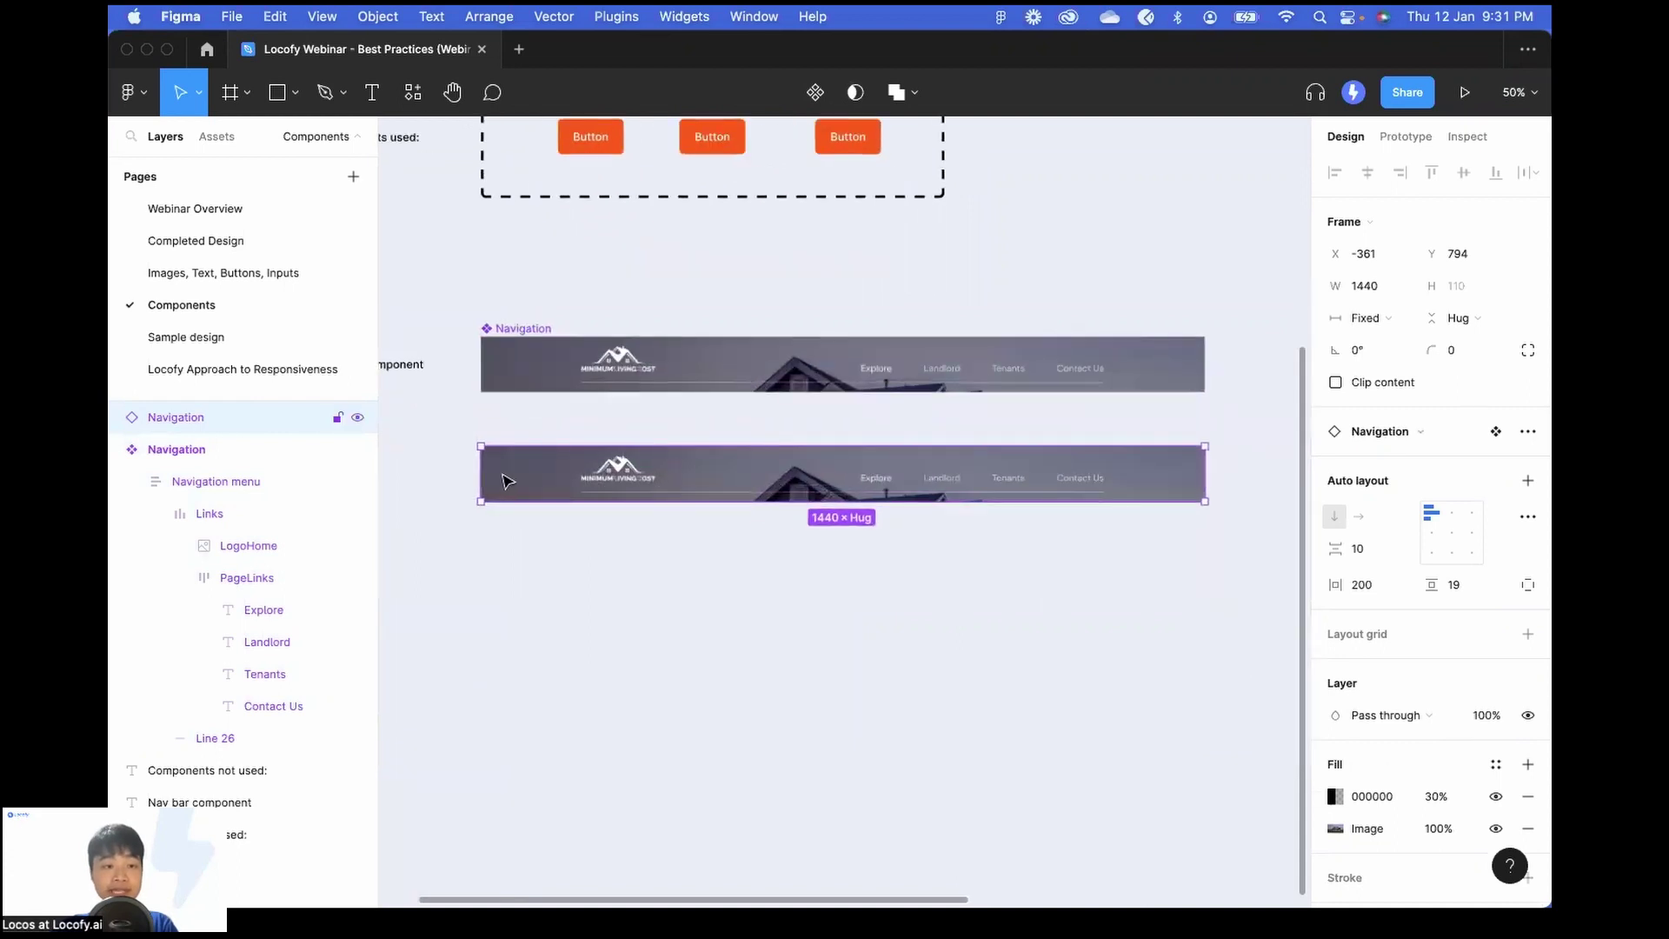
pyautogui.scroll(2, 259, 472)
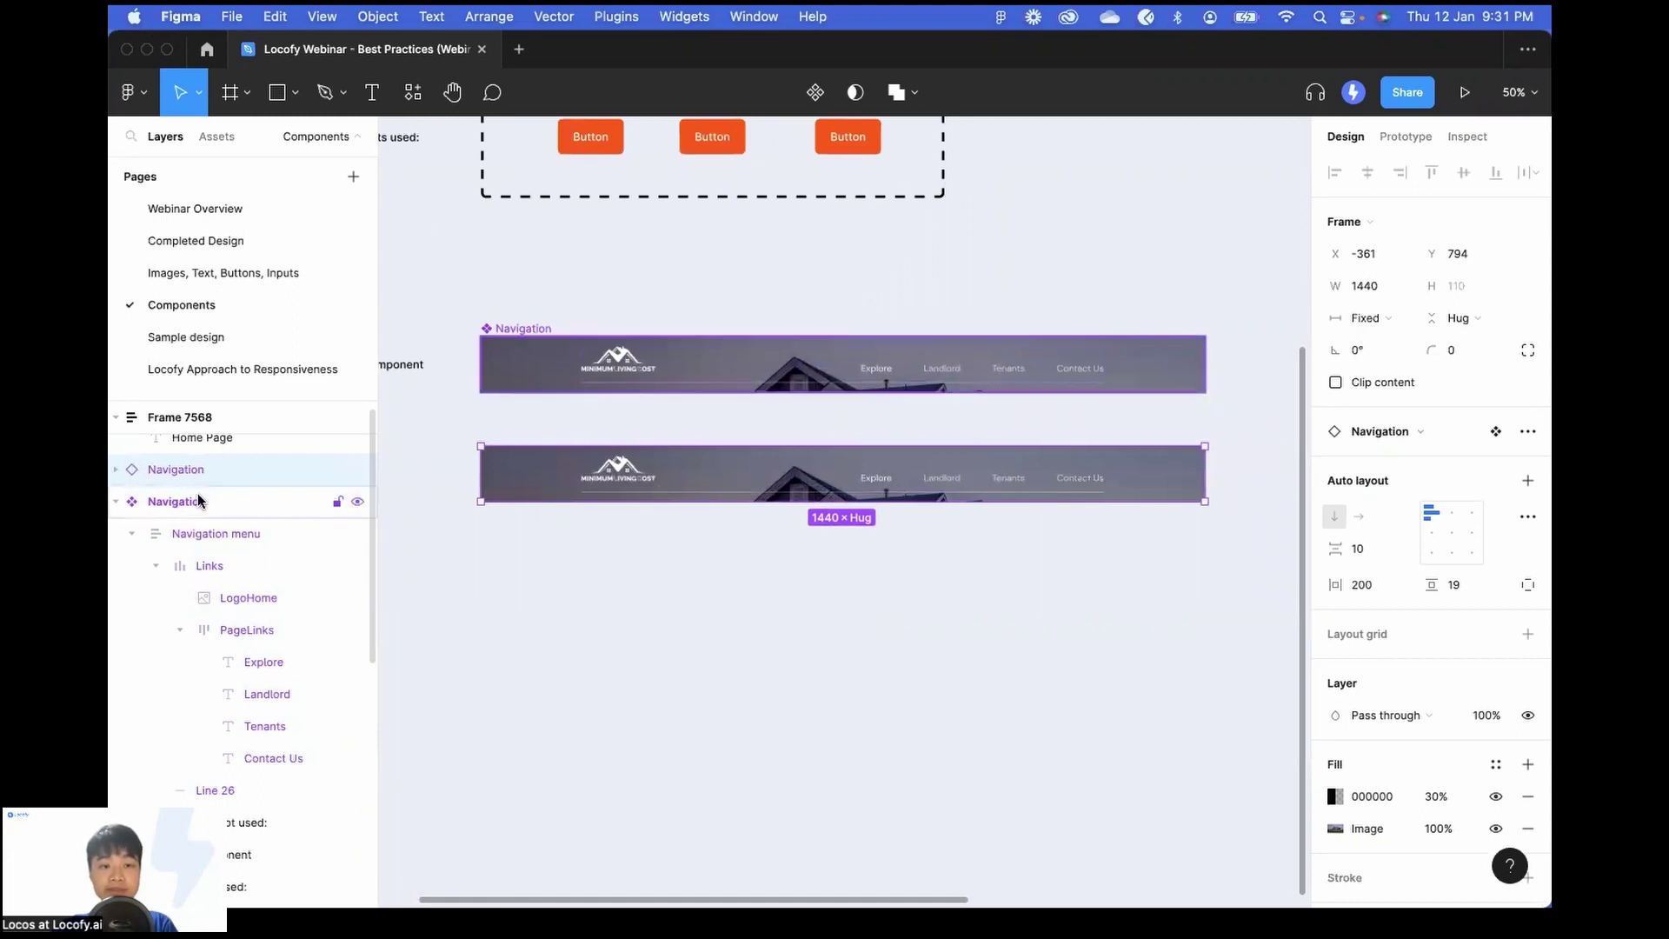
pyautogui.click(520, 290)
pyautogui.click(540, 331)
pyautogui.scroll(-1, 1178, 358)
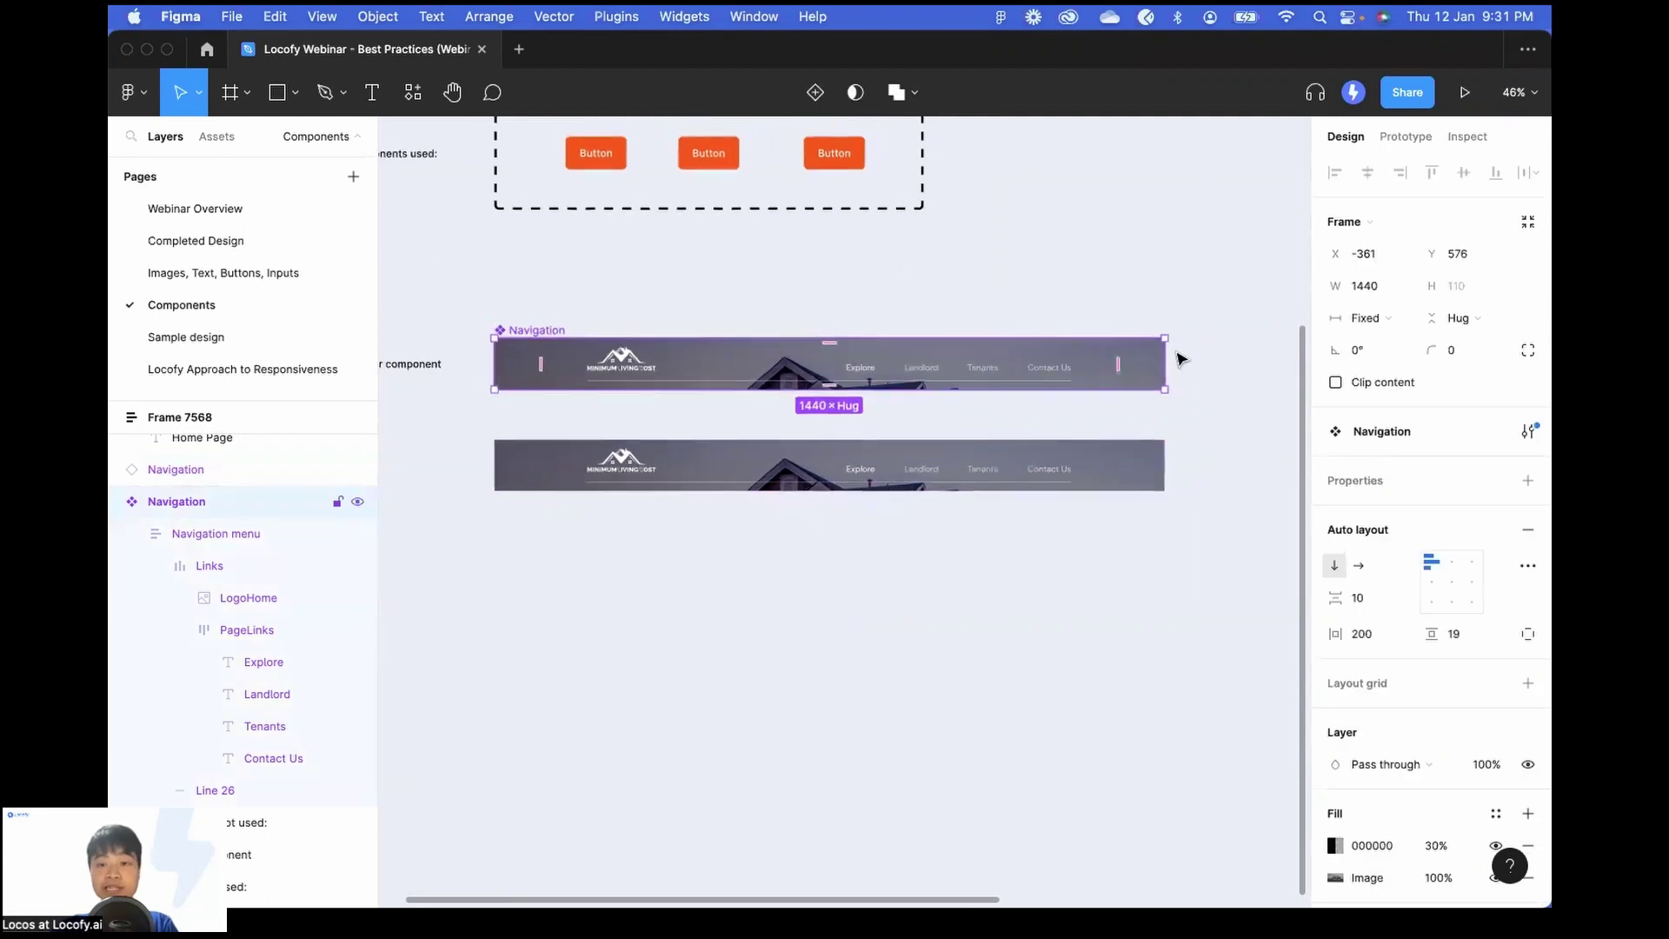
pyautogui.click(1240, 371)
pyautogui.hscroll(1, 1191, 402)
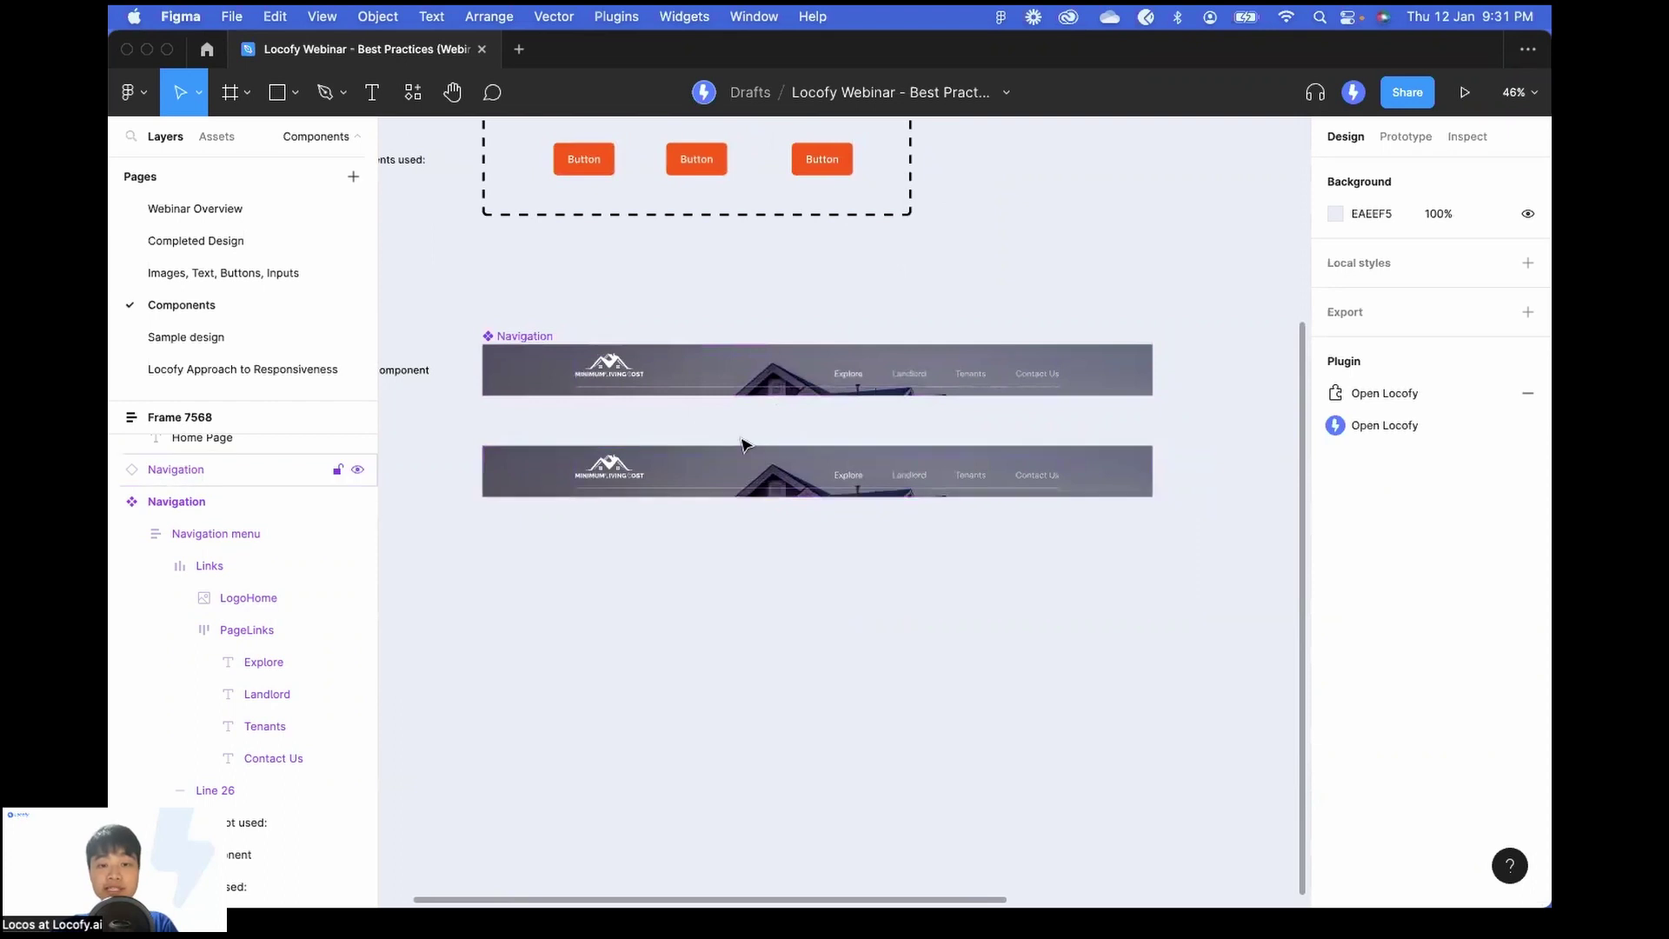
# Open the Locofy plugin and position its window over the canvas.
pyautogui.click(1376, 426)
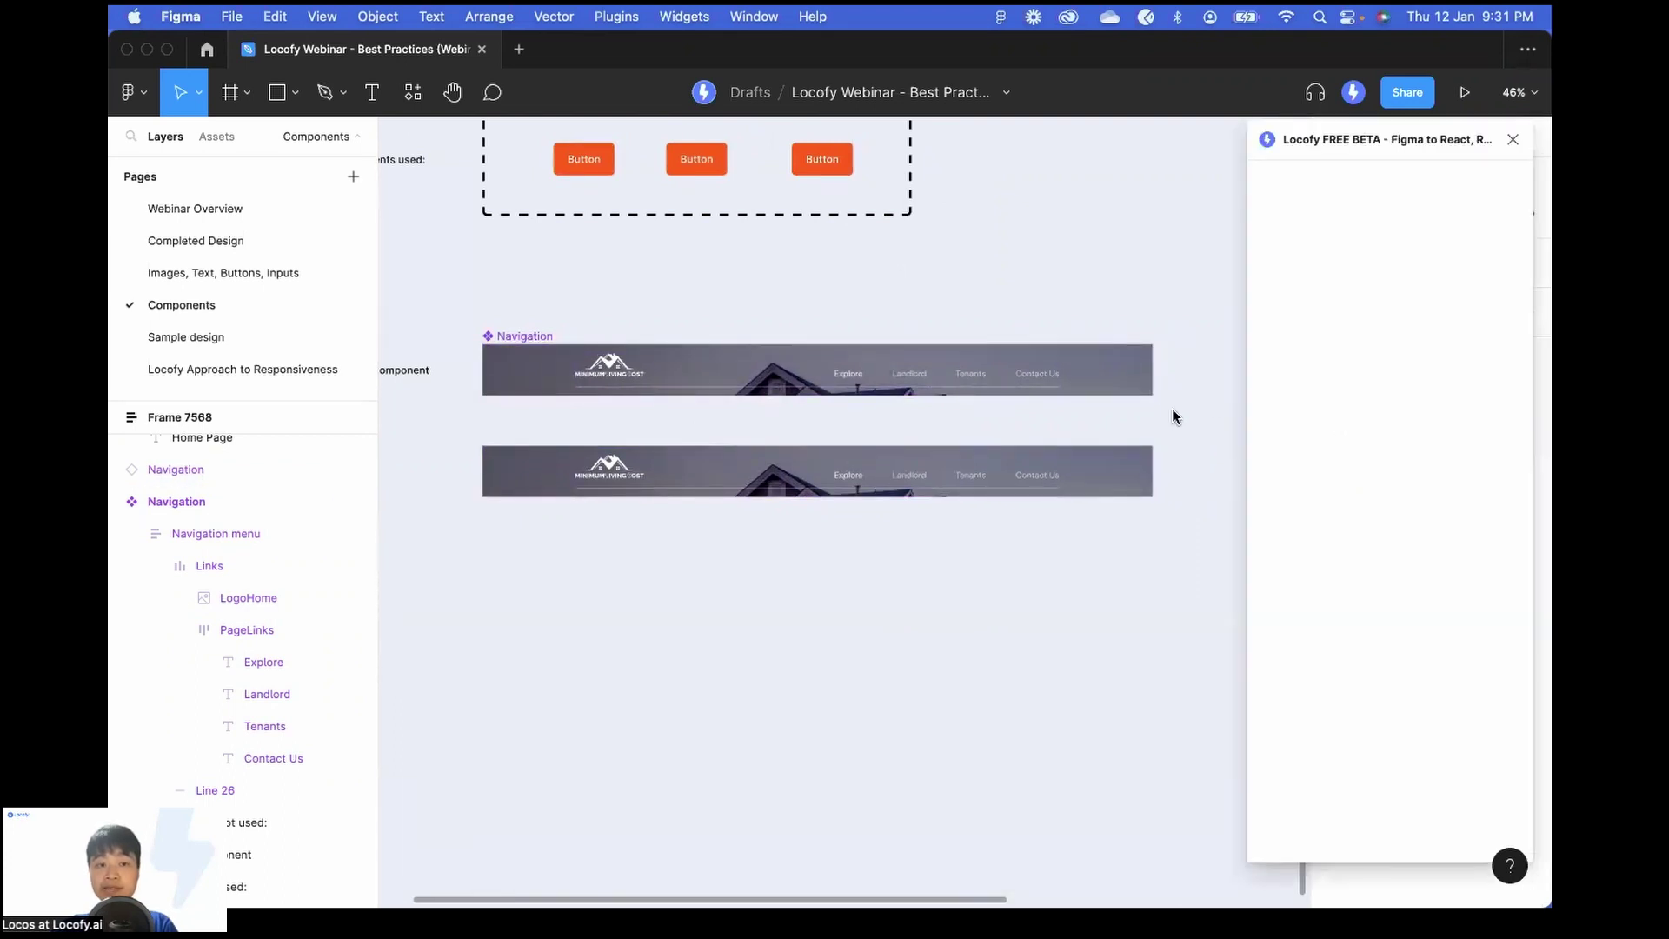
pyautogui.hscroll(1, 665, 383)
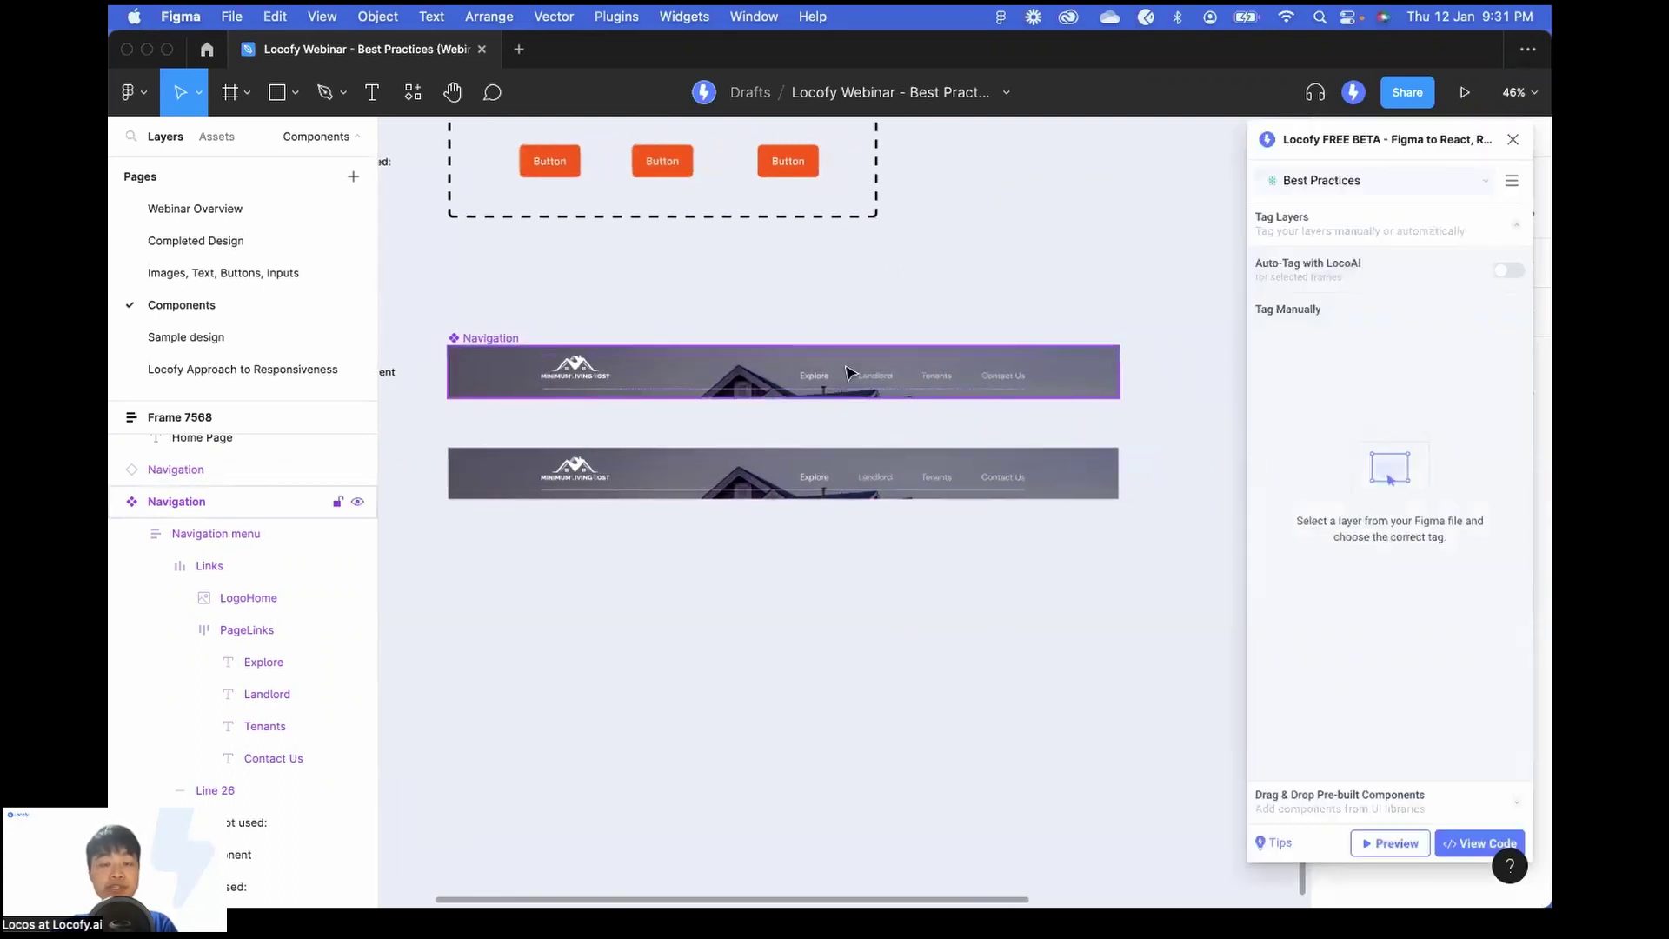
pyautogui.moveTo(1366, 145); pyautogui.dragTo(1272, 155)
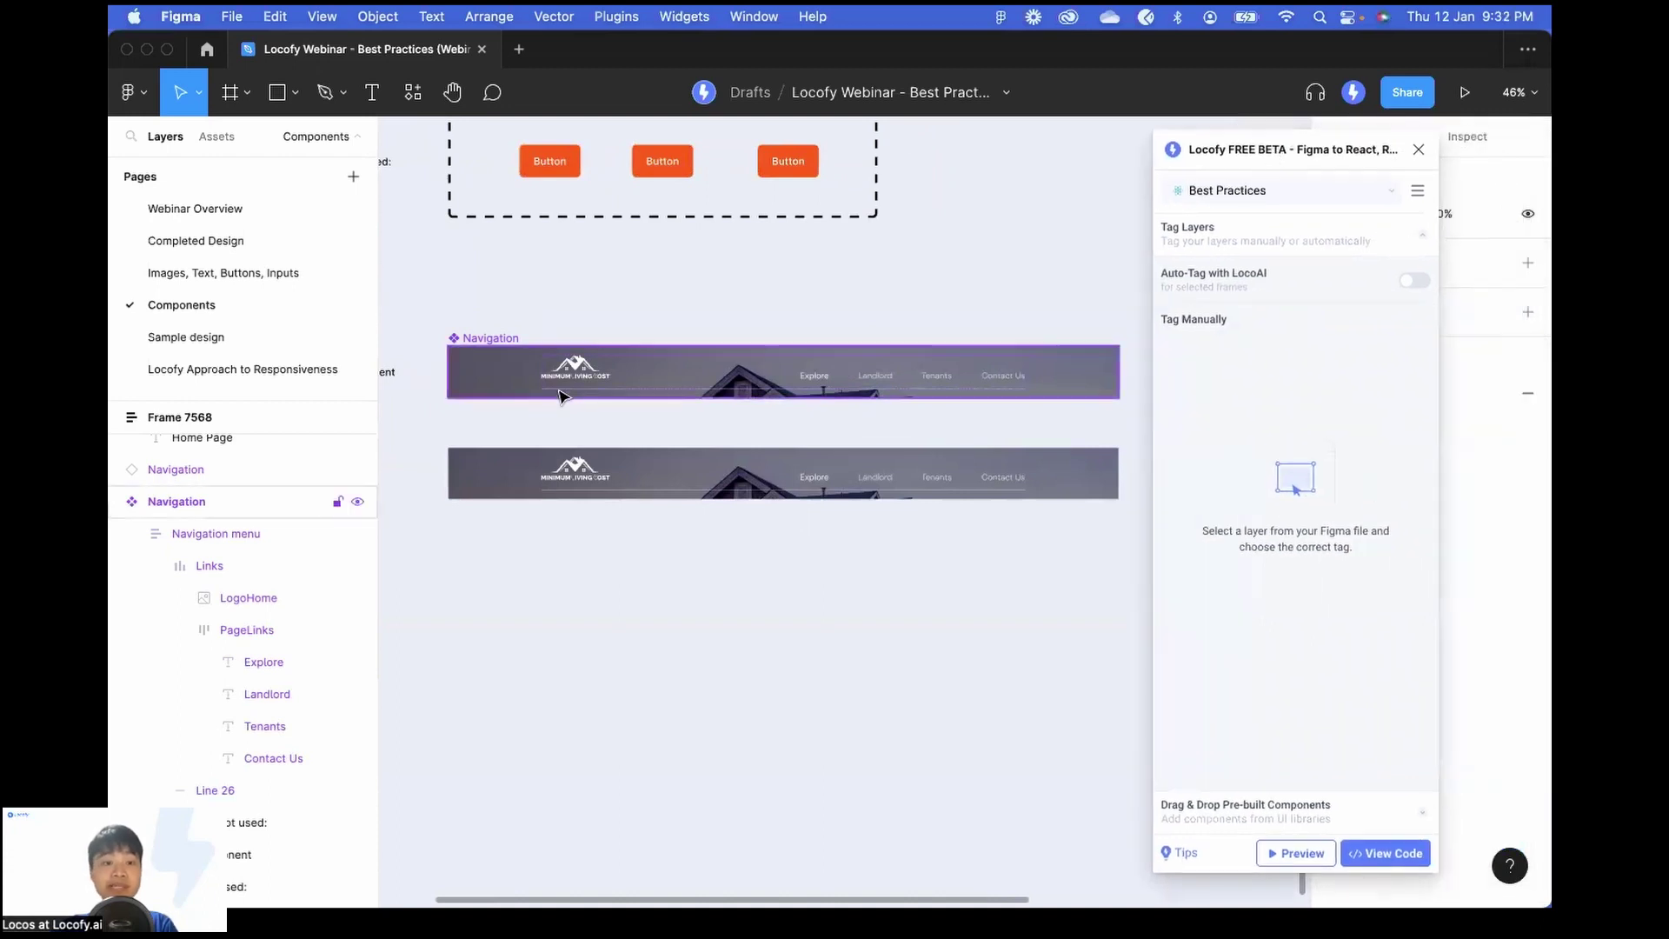
# Preview the Navigation component at a narrower width, then close the preview.
pyautogui.click(504, 349)
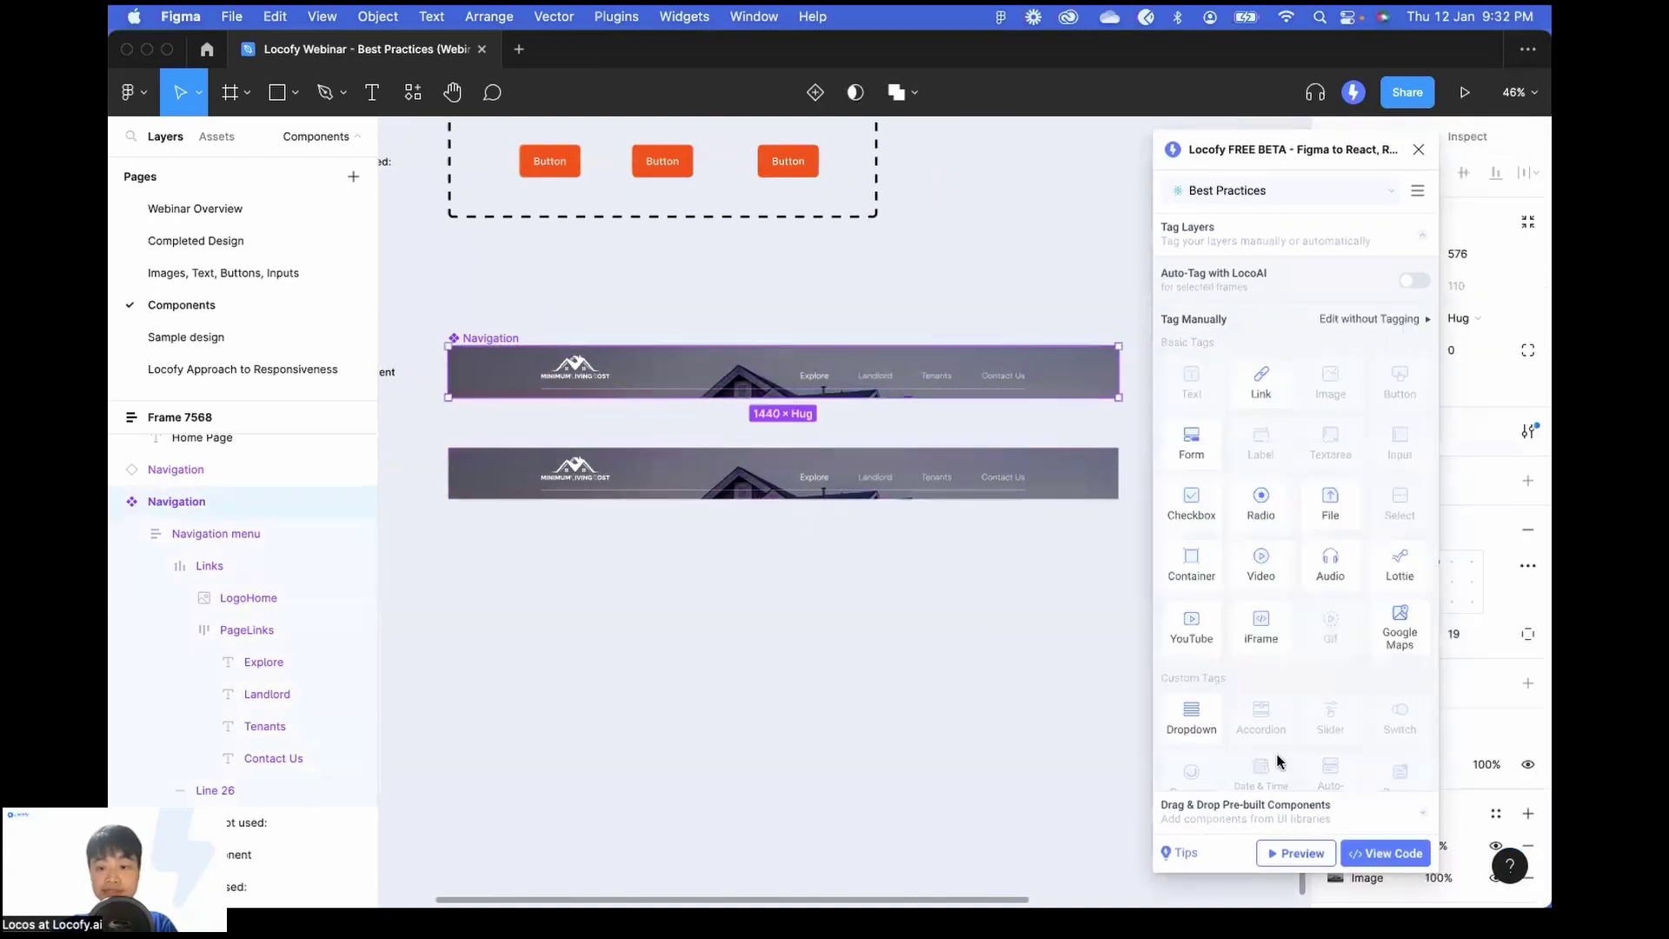
pyautogui.click(1295, 853)
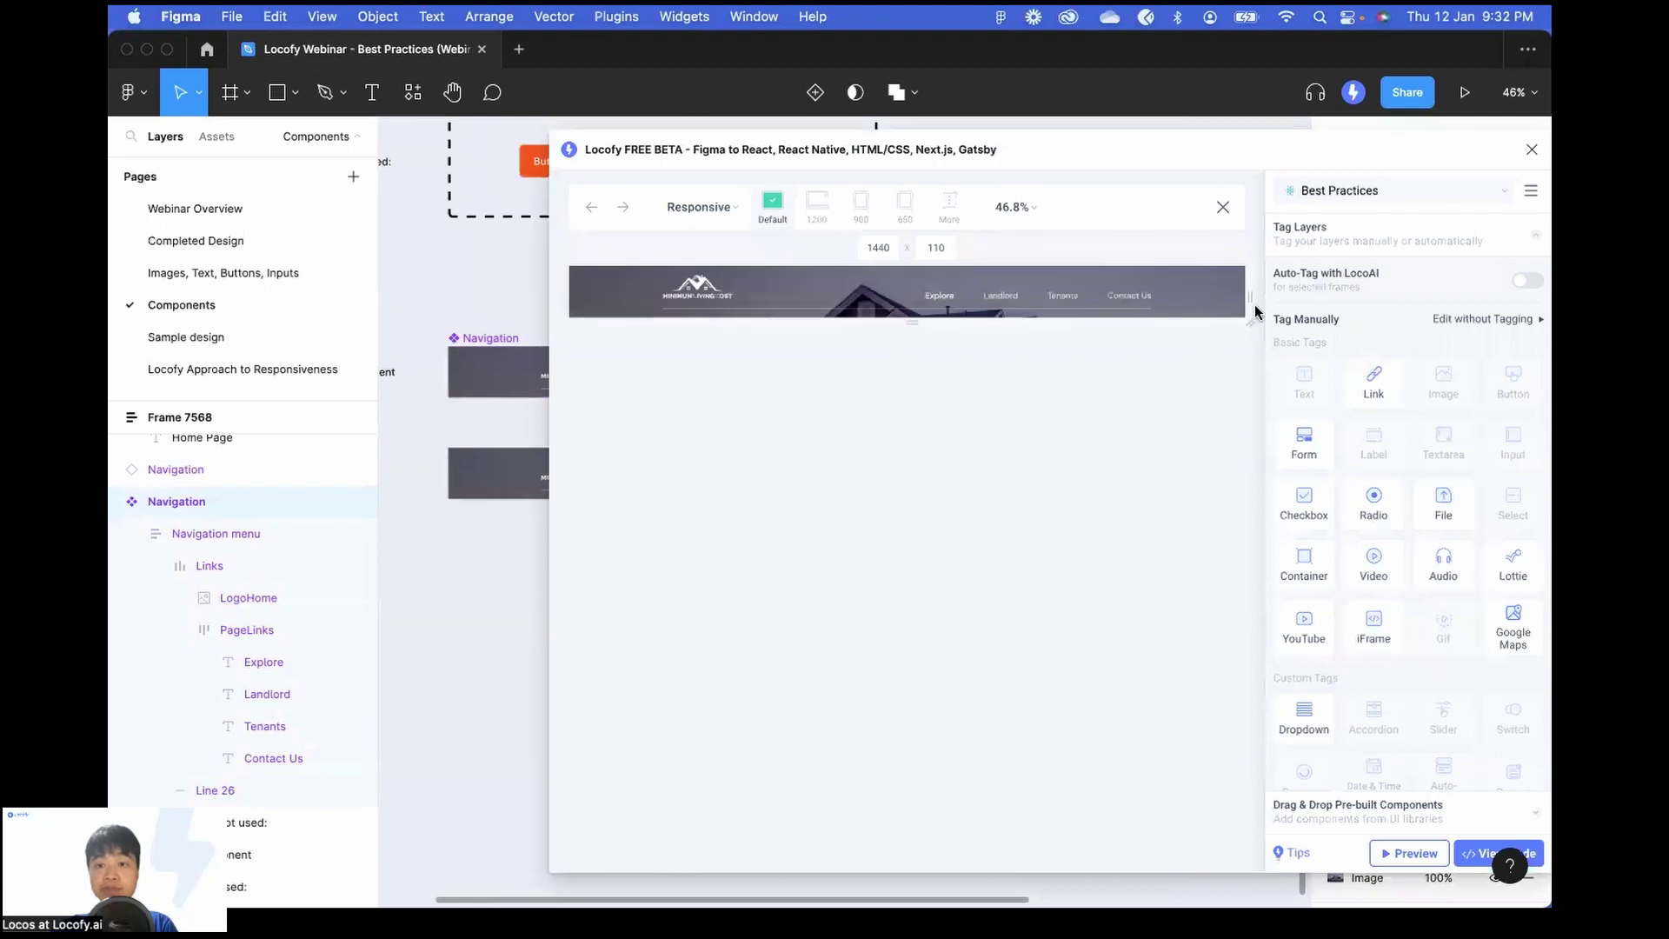
pyautogui.moveTo(1251, 304); pyautogui.dragTo(1160, 314)
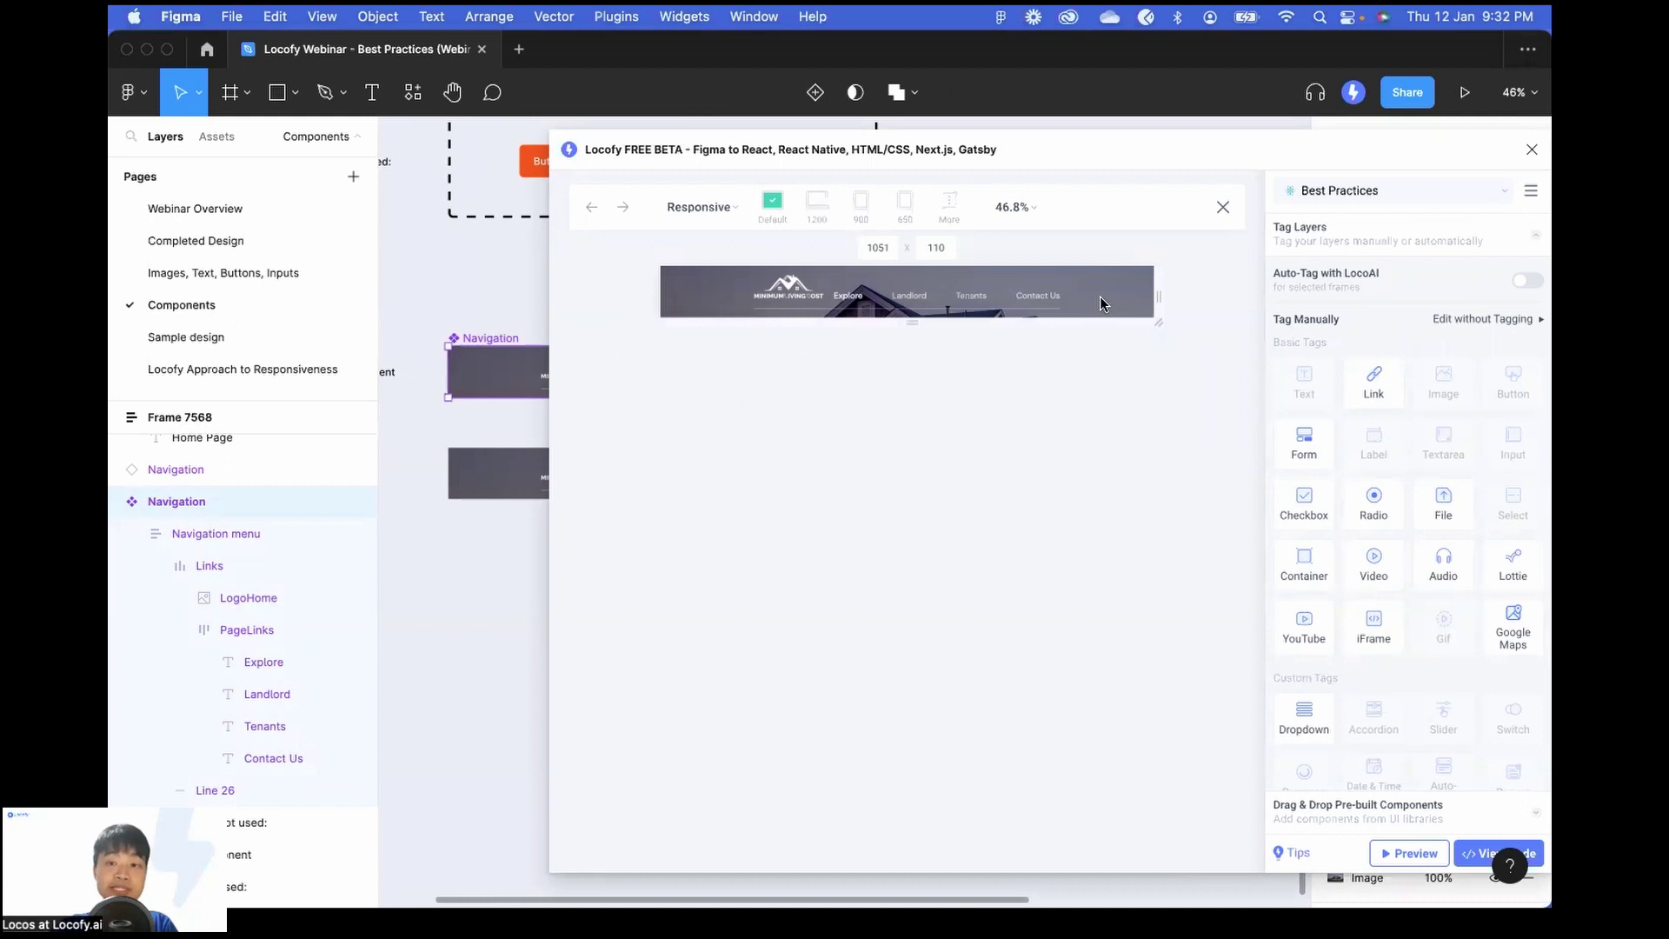
pyautogui.click(1223, 207)
pyautogui.moveTo(686, 162); pyautogui.dragTo(1268, 158)
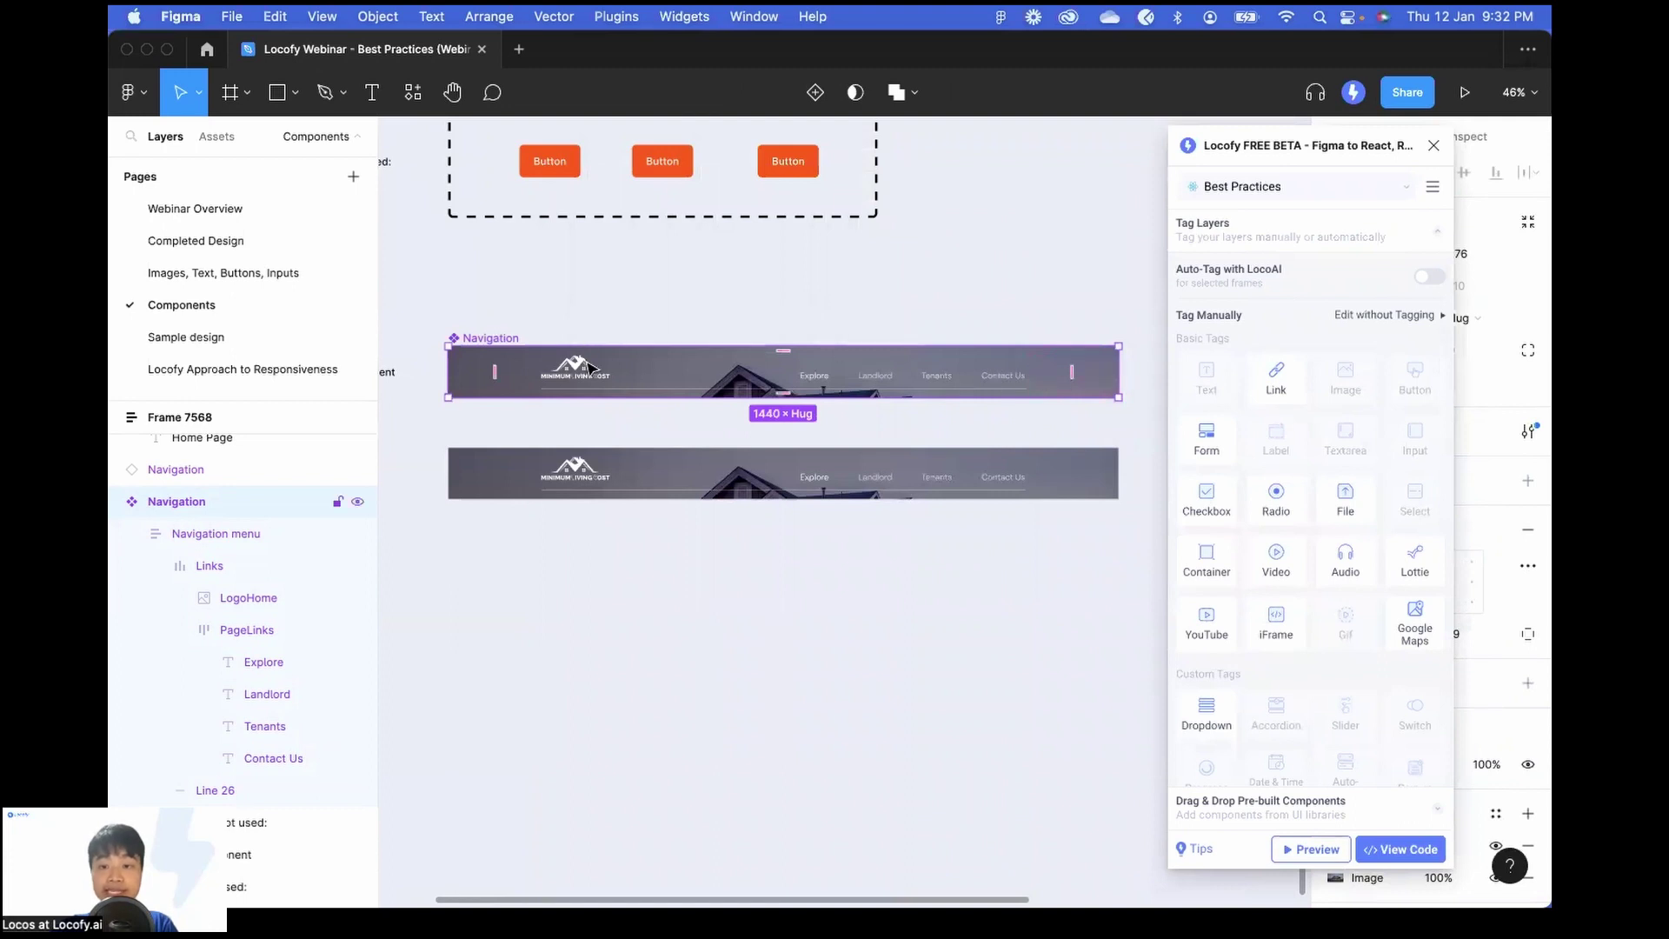
# Tag the Navigation as a Container with 60 px left and right padding at the 1200 breakpoint.
pyautogui.click(1220, 570)
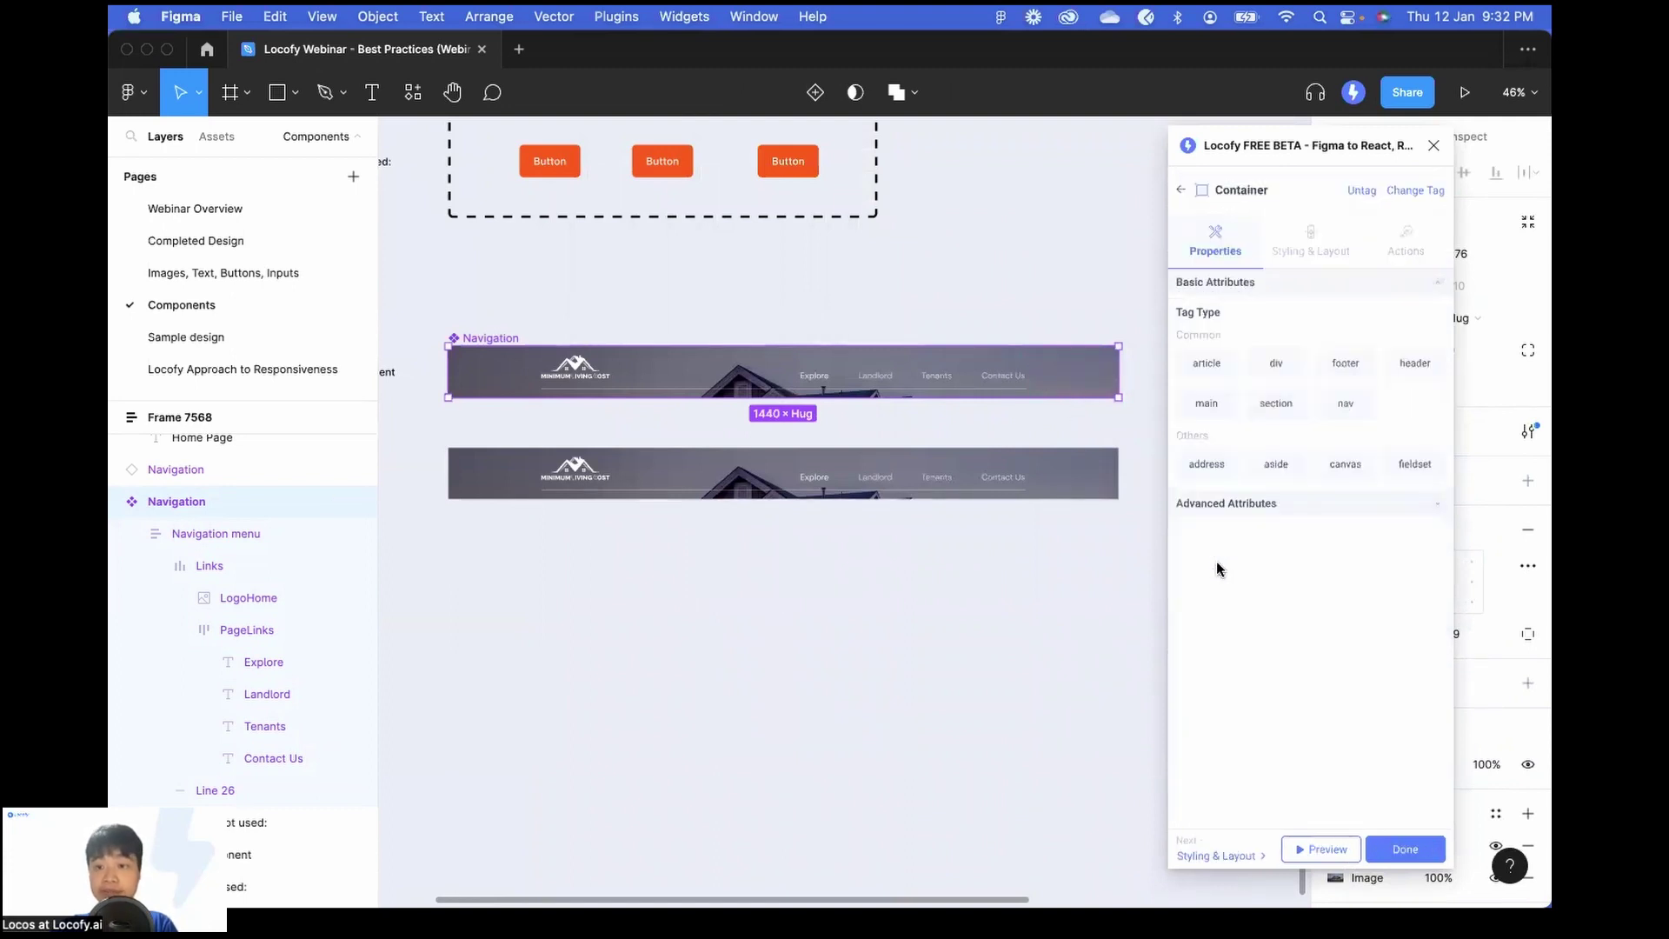
pyautogui.click(1317, 239)
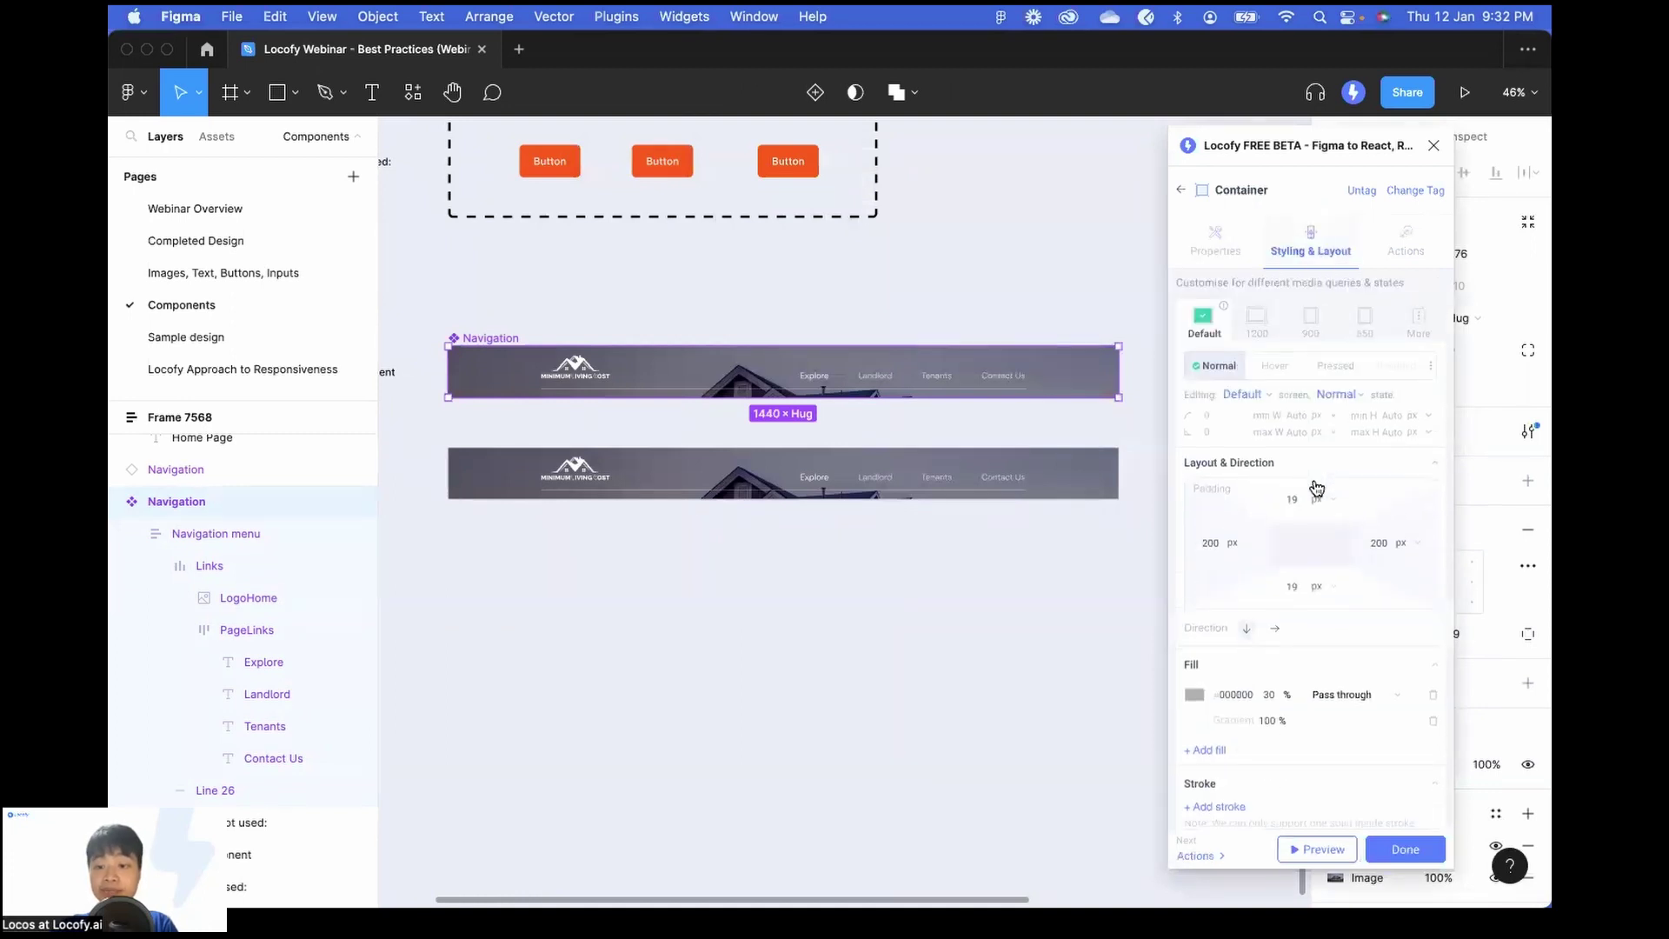
pyautogui.scroll(1, 1315, 487)
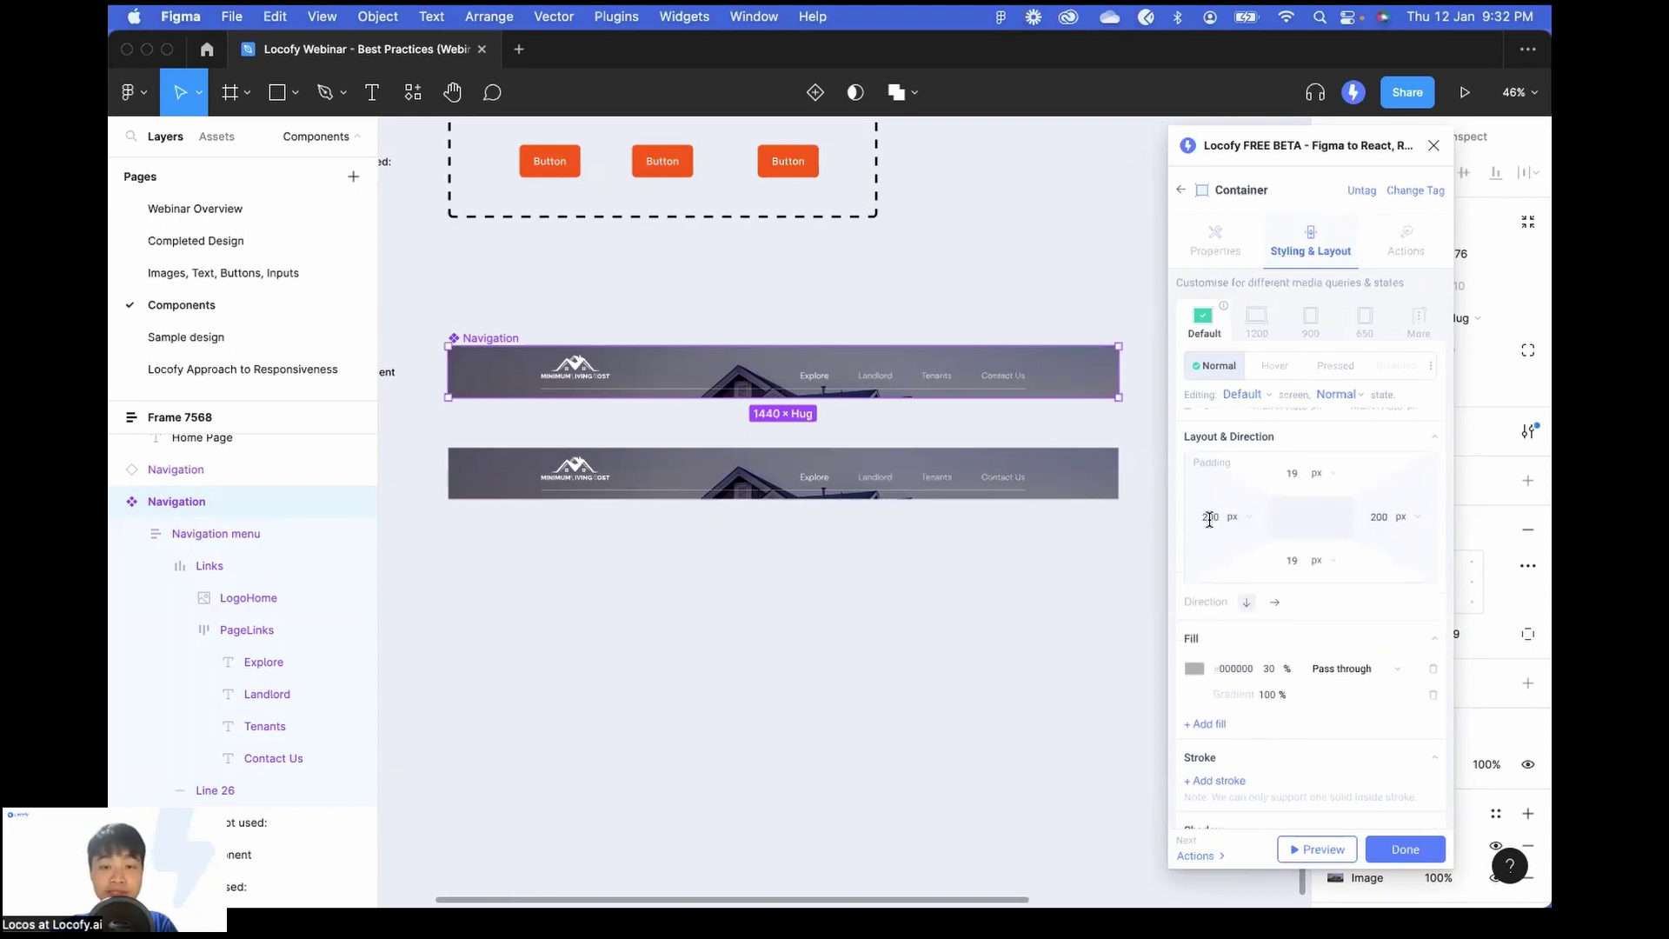
pyautogui.click(1260, 329)
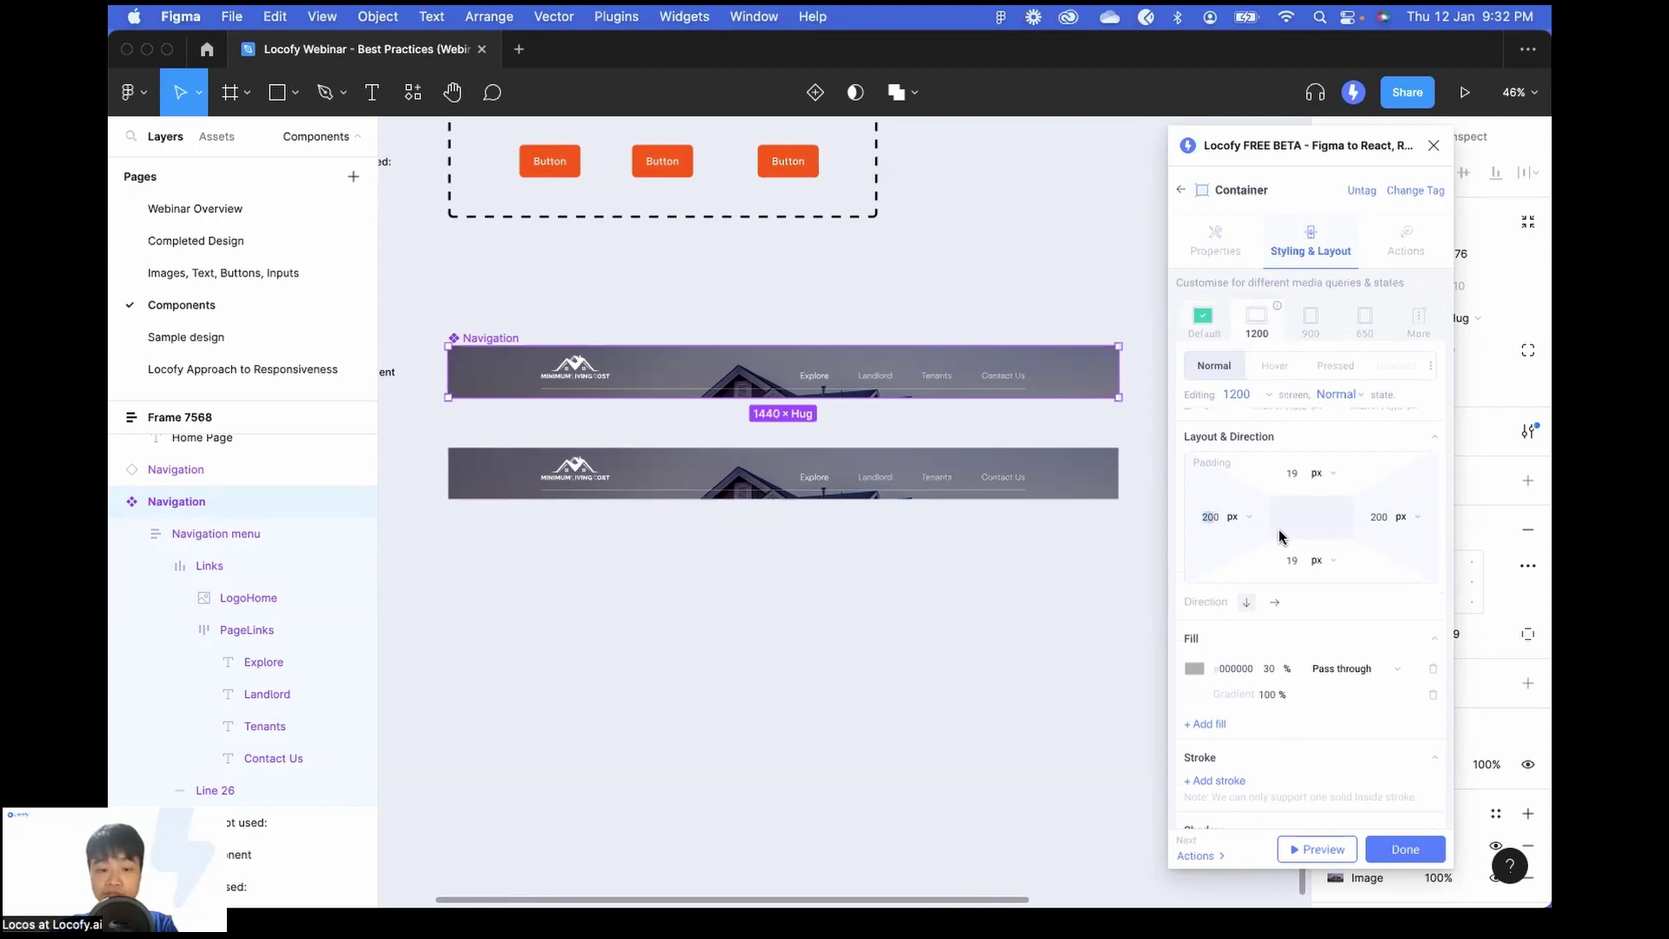
pyautogui.write('60')
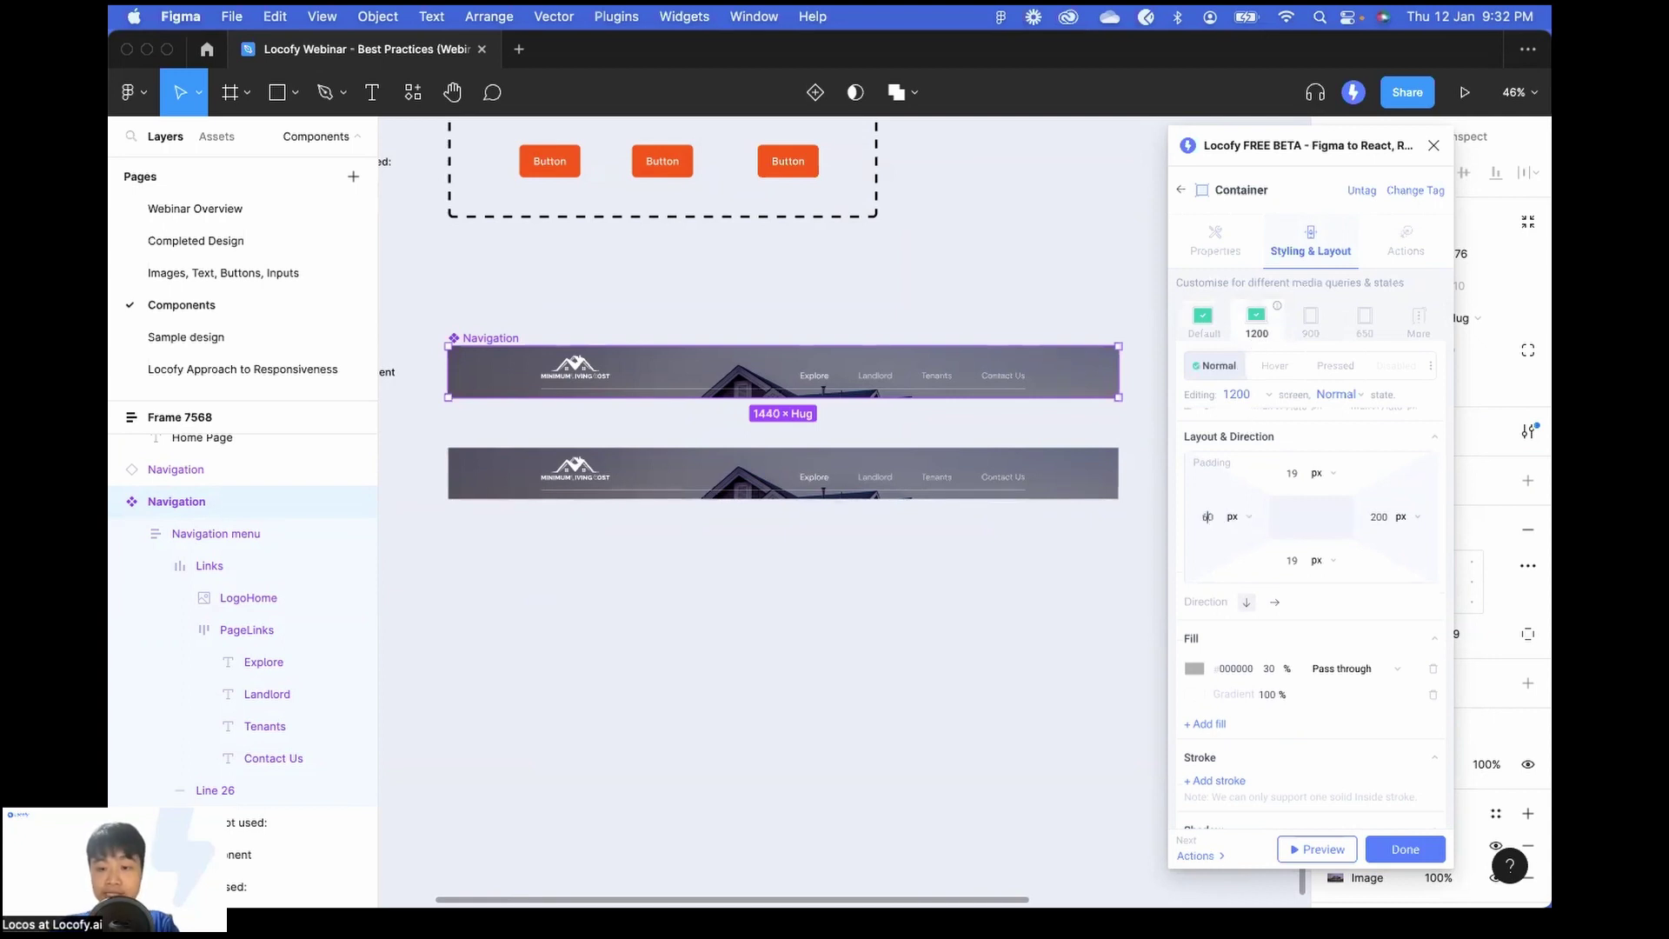
pyautogui.doubleClick(1381, 518)
pyautogui.write('60')
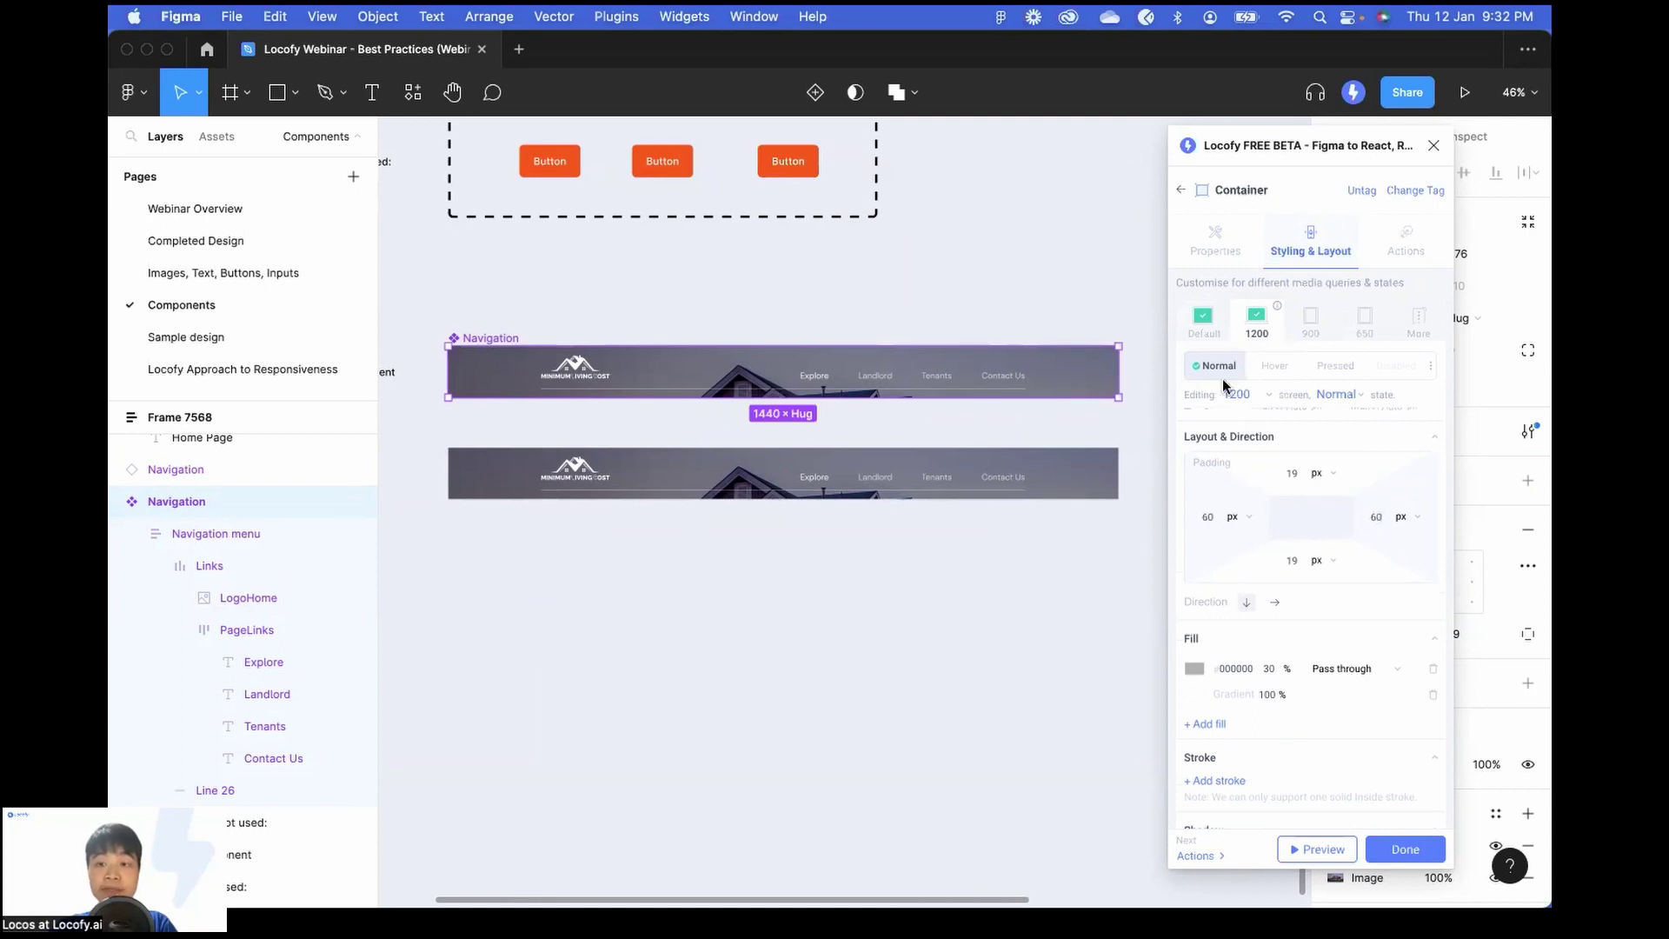
pyautogui.click(1202, 318)
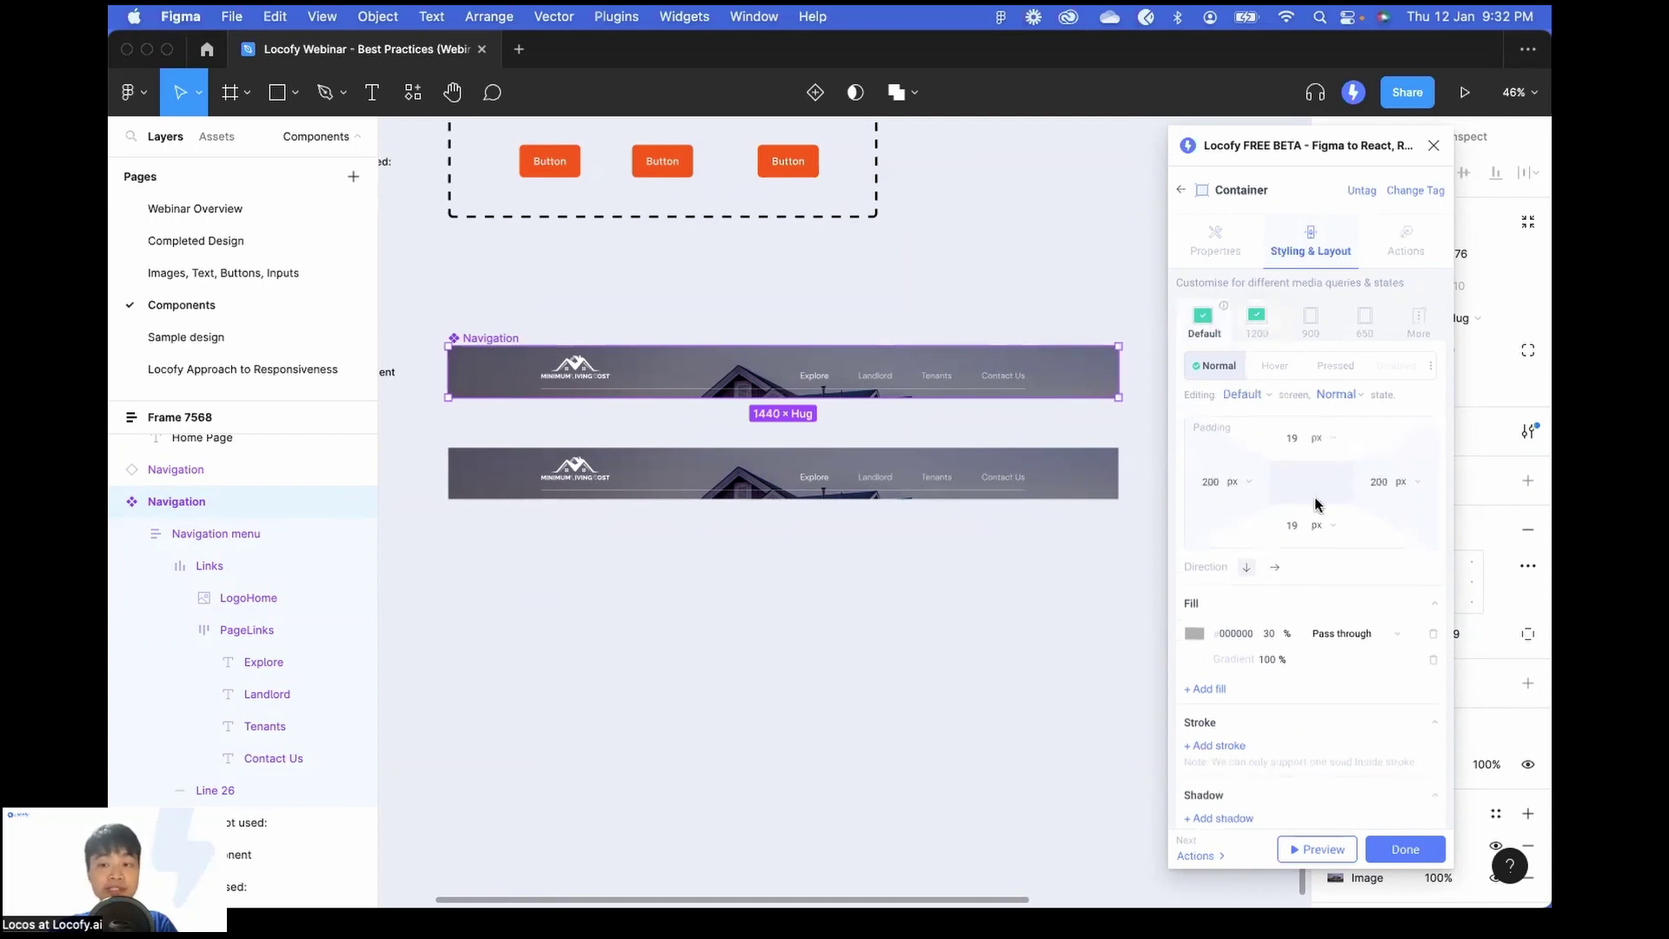
pyautogui.click(1322, 851)
pyautogui.moveTo(1252, 292); pyautogui.dragTo(1179, 296)
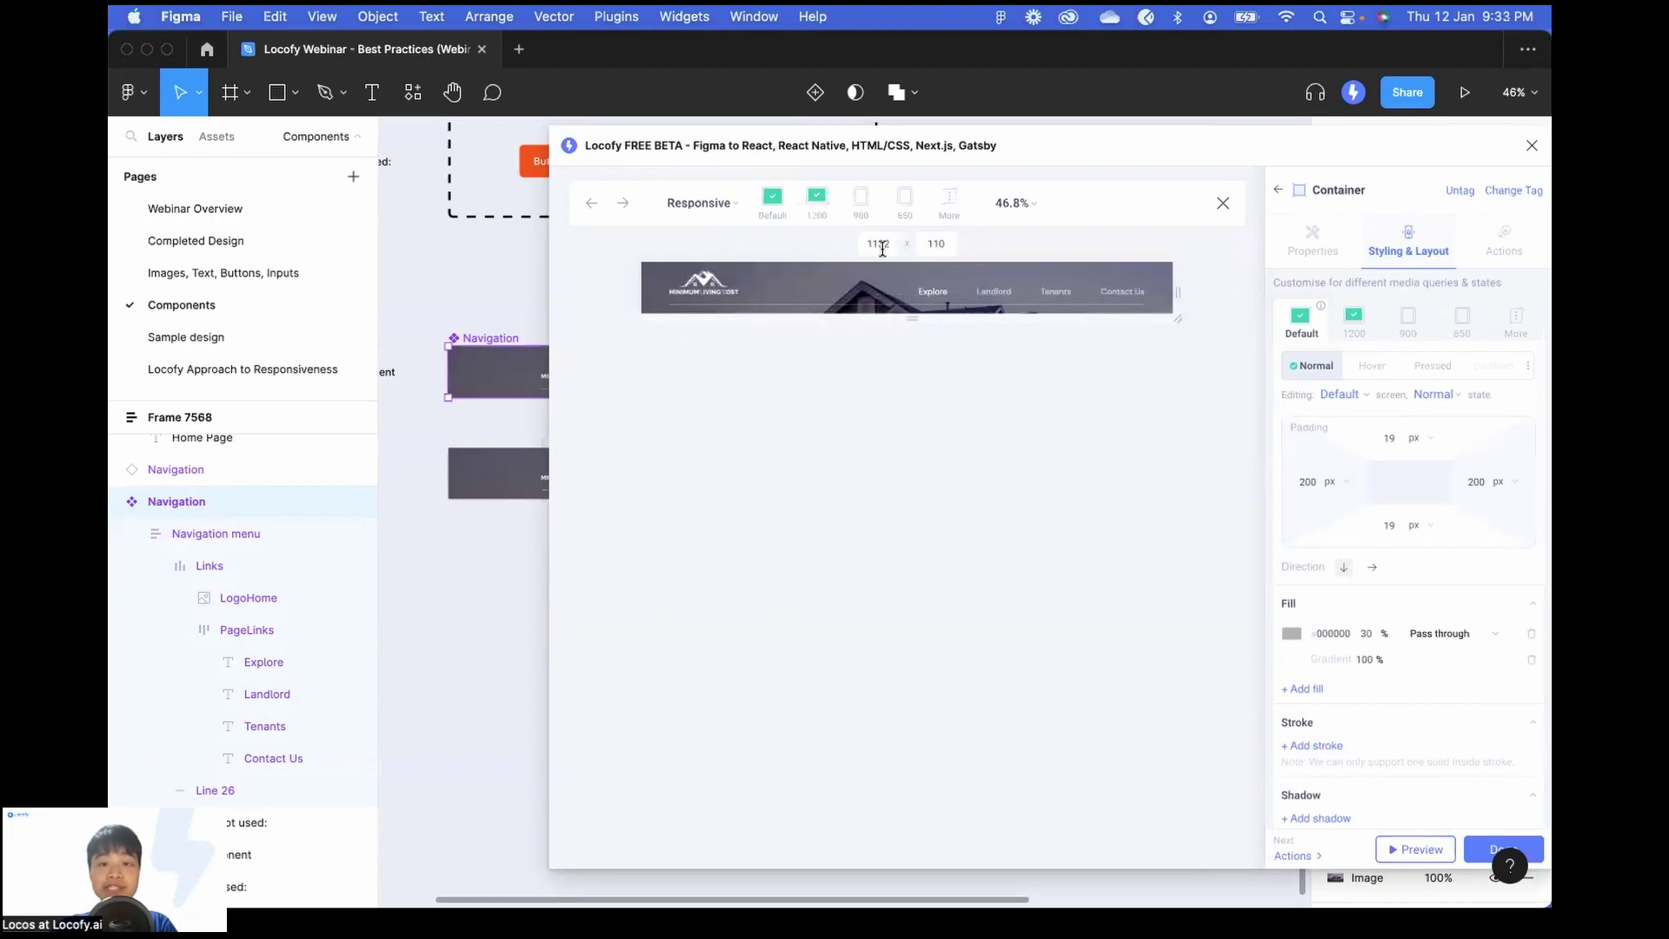
pyautogui.moveTo(1175, 289)
pyautogui.mouseDown()
pyautogui.moveTo(1233, 290)
pyautogui.moveTo(1183, 293)
pyautogui.mouseUp()
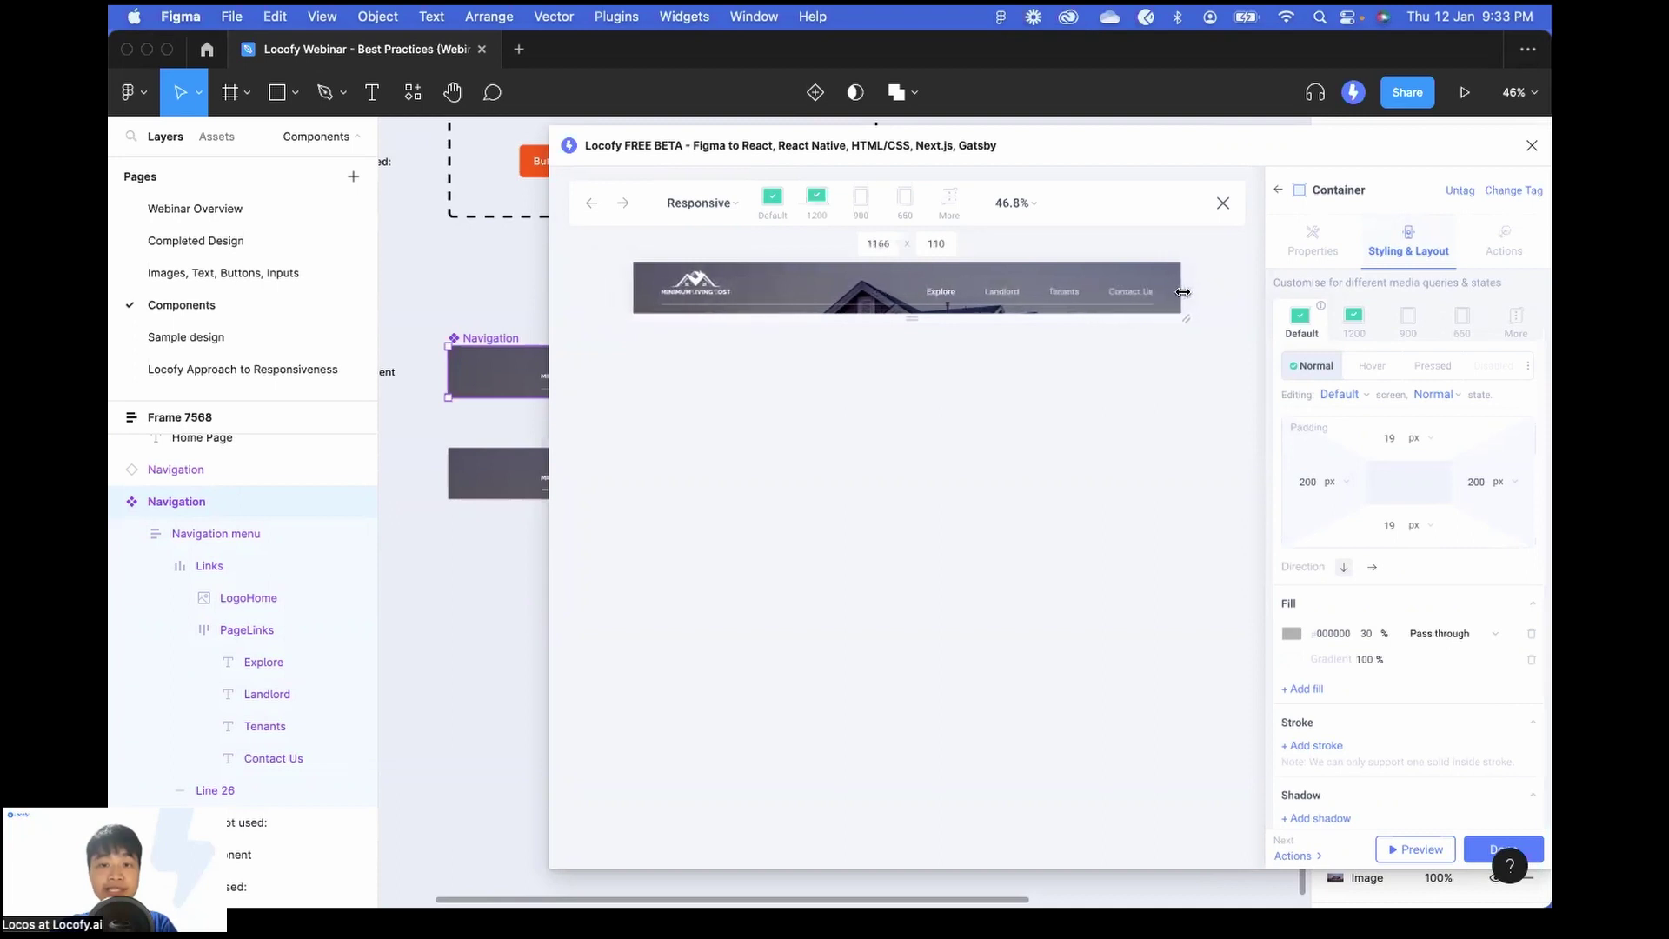
pyautogui.click(1223, 205)
pyautogui.moveTo(681, 153); pyautogui.dragTo(1269, 158)
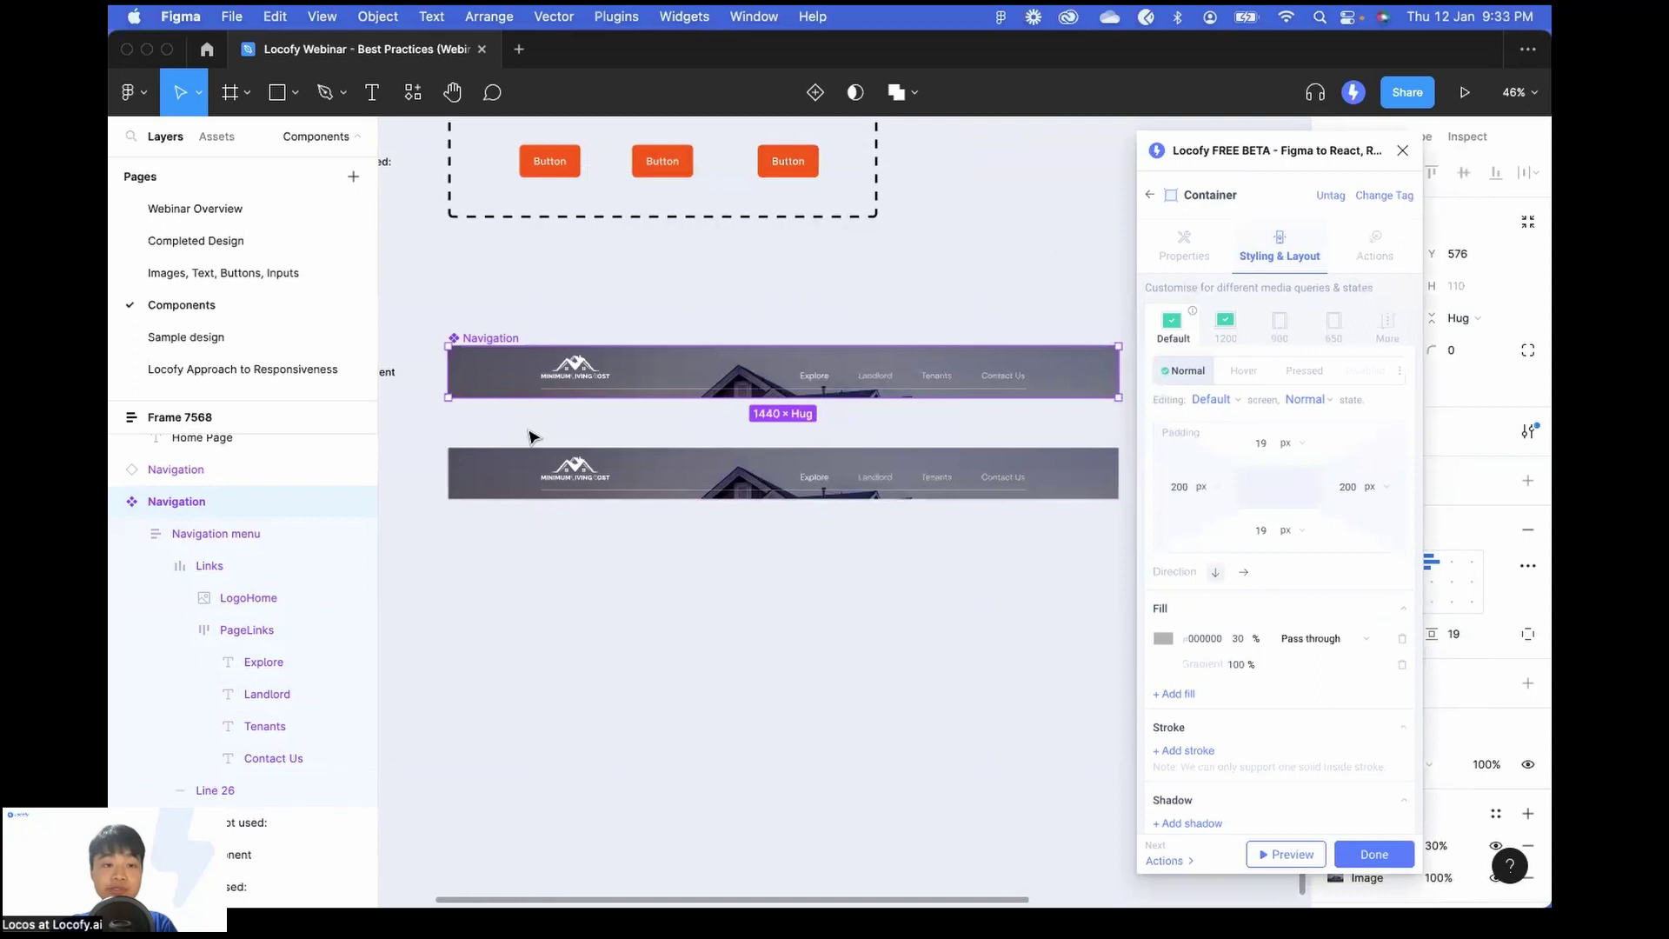
# Preview the Navigation instance responsively, shrinking and restoring its width.
pyautogui.click(538, 485)
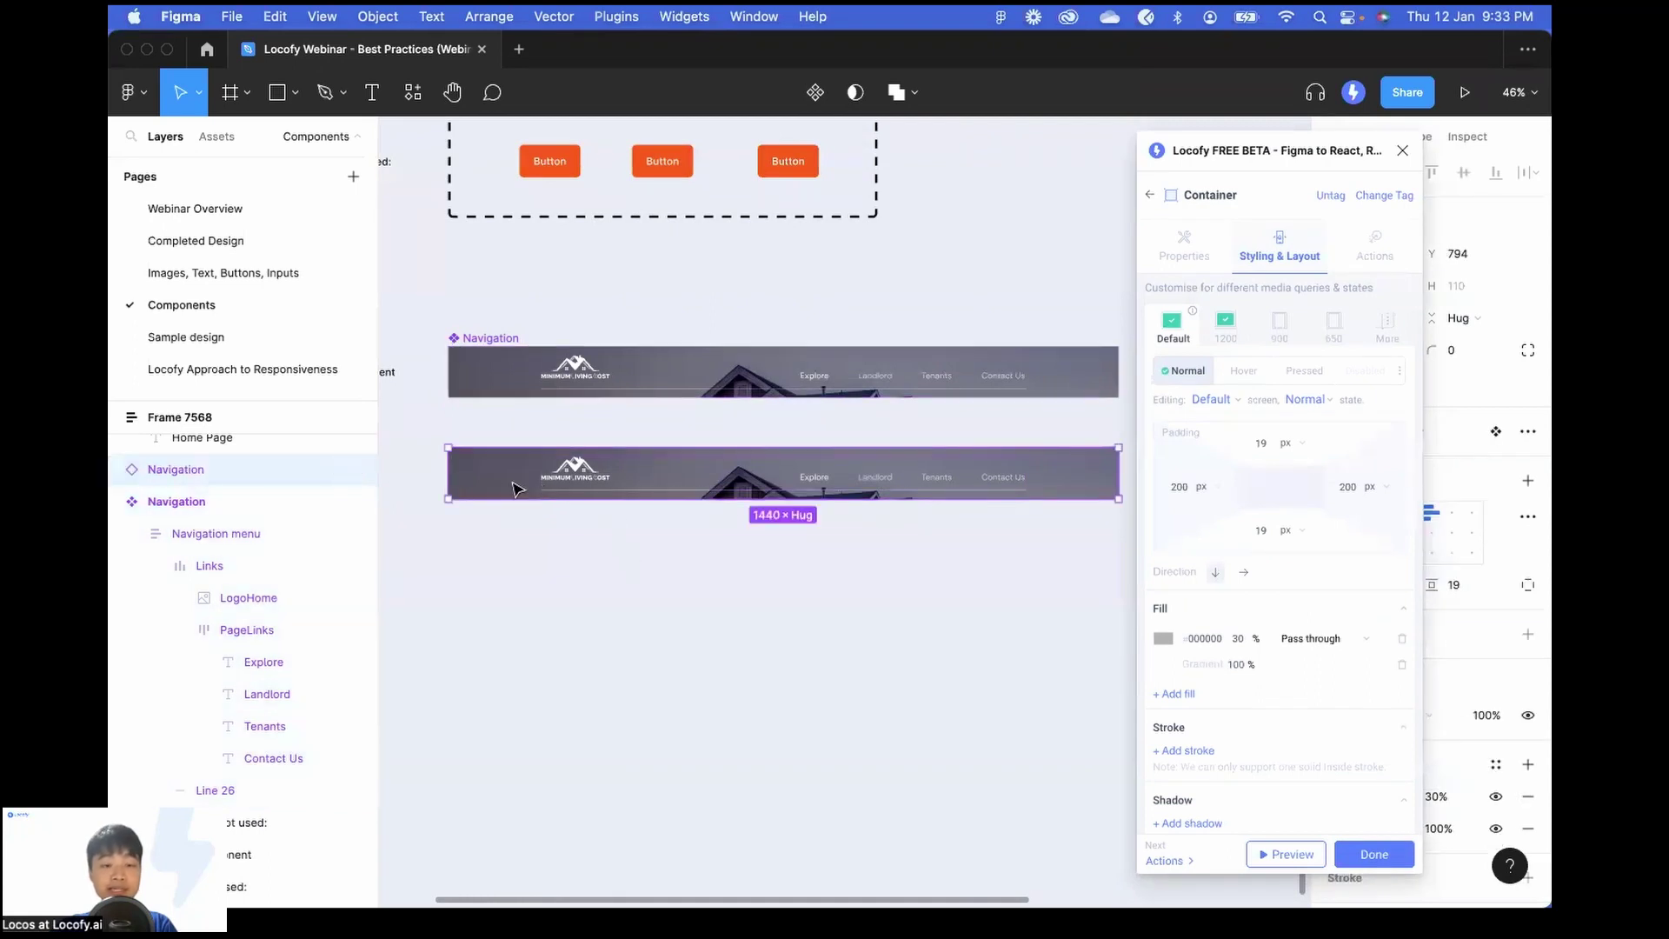
pyautogui.click(1265, 857)
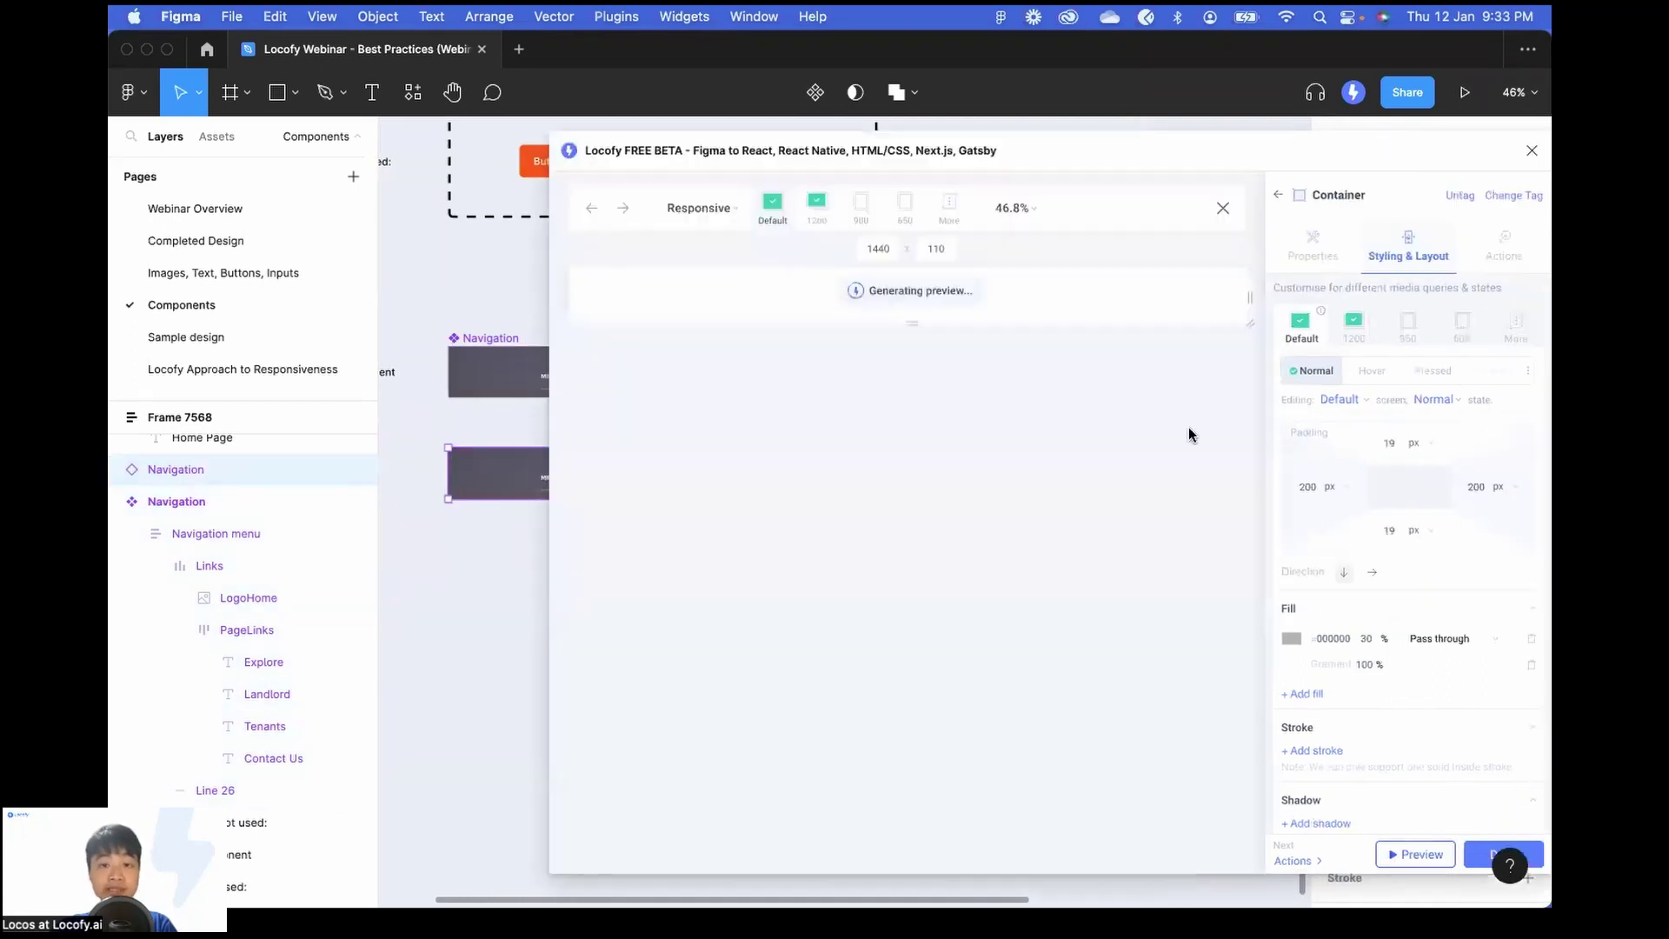
pyautogui.moveTo(1249, 298)
pyautogui.mouseDown()
pyautogui.moveTo(1169, 298)
pyautogui.moveTo(1248, 298)
pyautogui.mouseUp()
pyautogui.click(1223, 209)
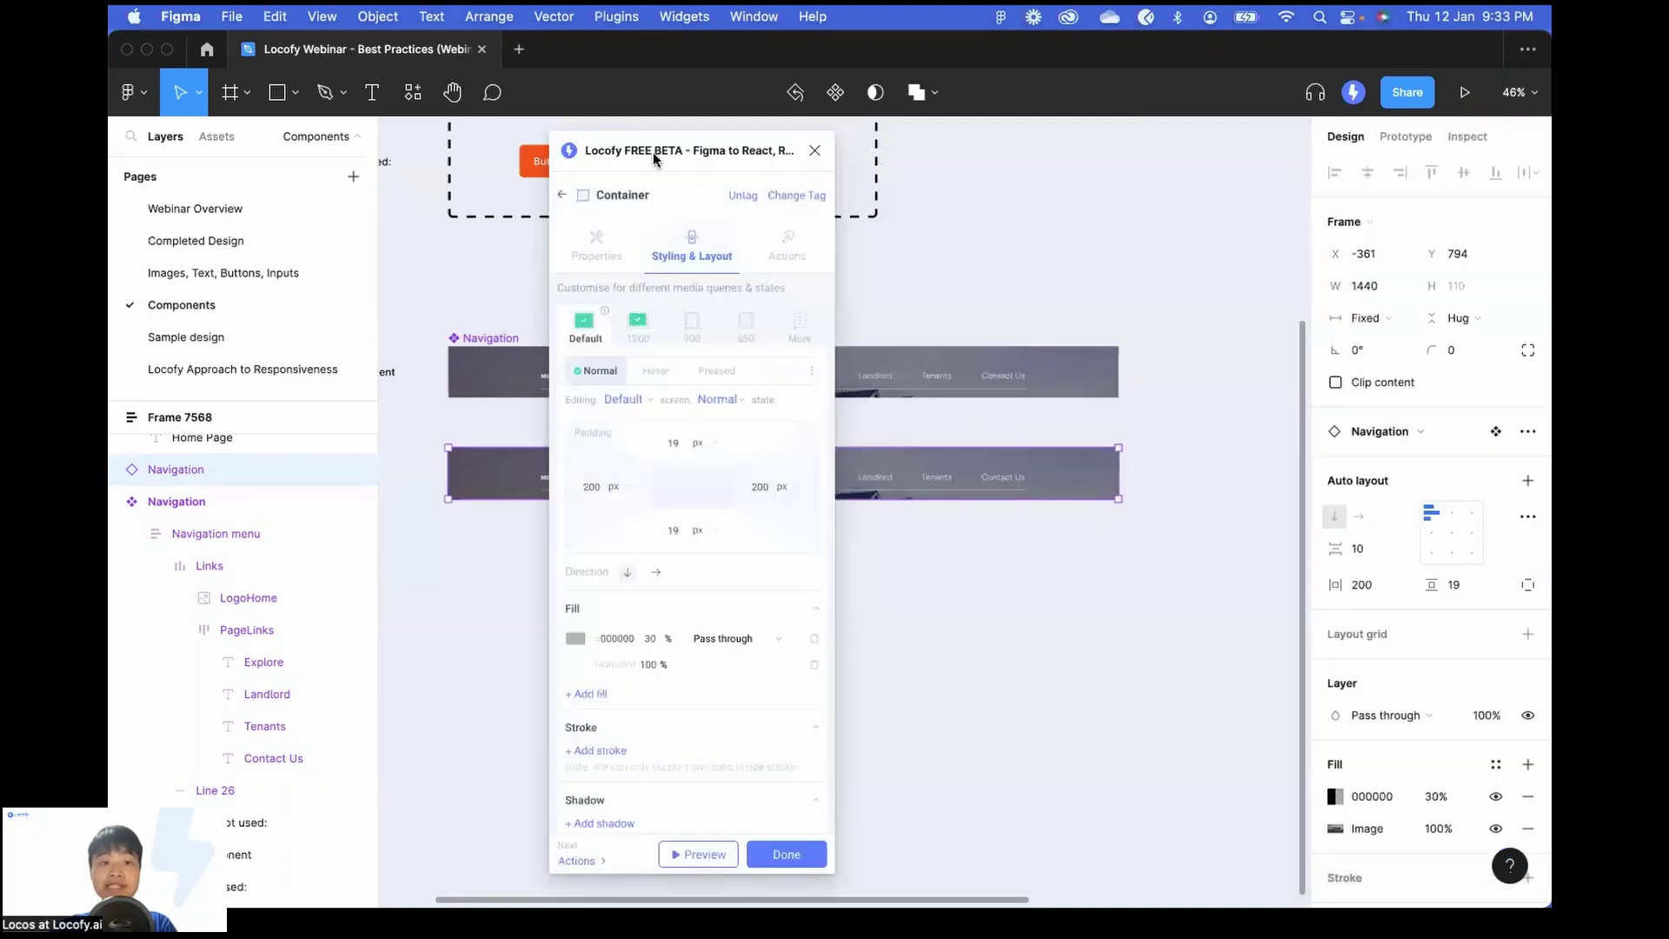
# Move the Locofy window aside to check the instance's Container tag and 200 px padding.
pyautogui.moveTo(654, 156); pyautogui.dragTo(1334, 164)
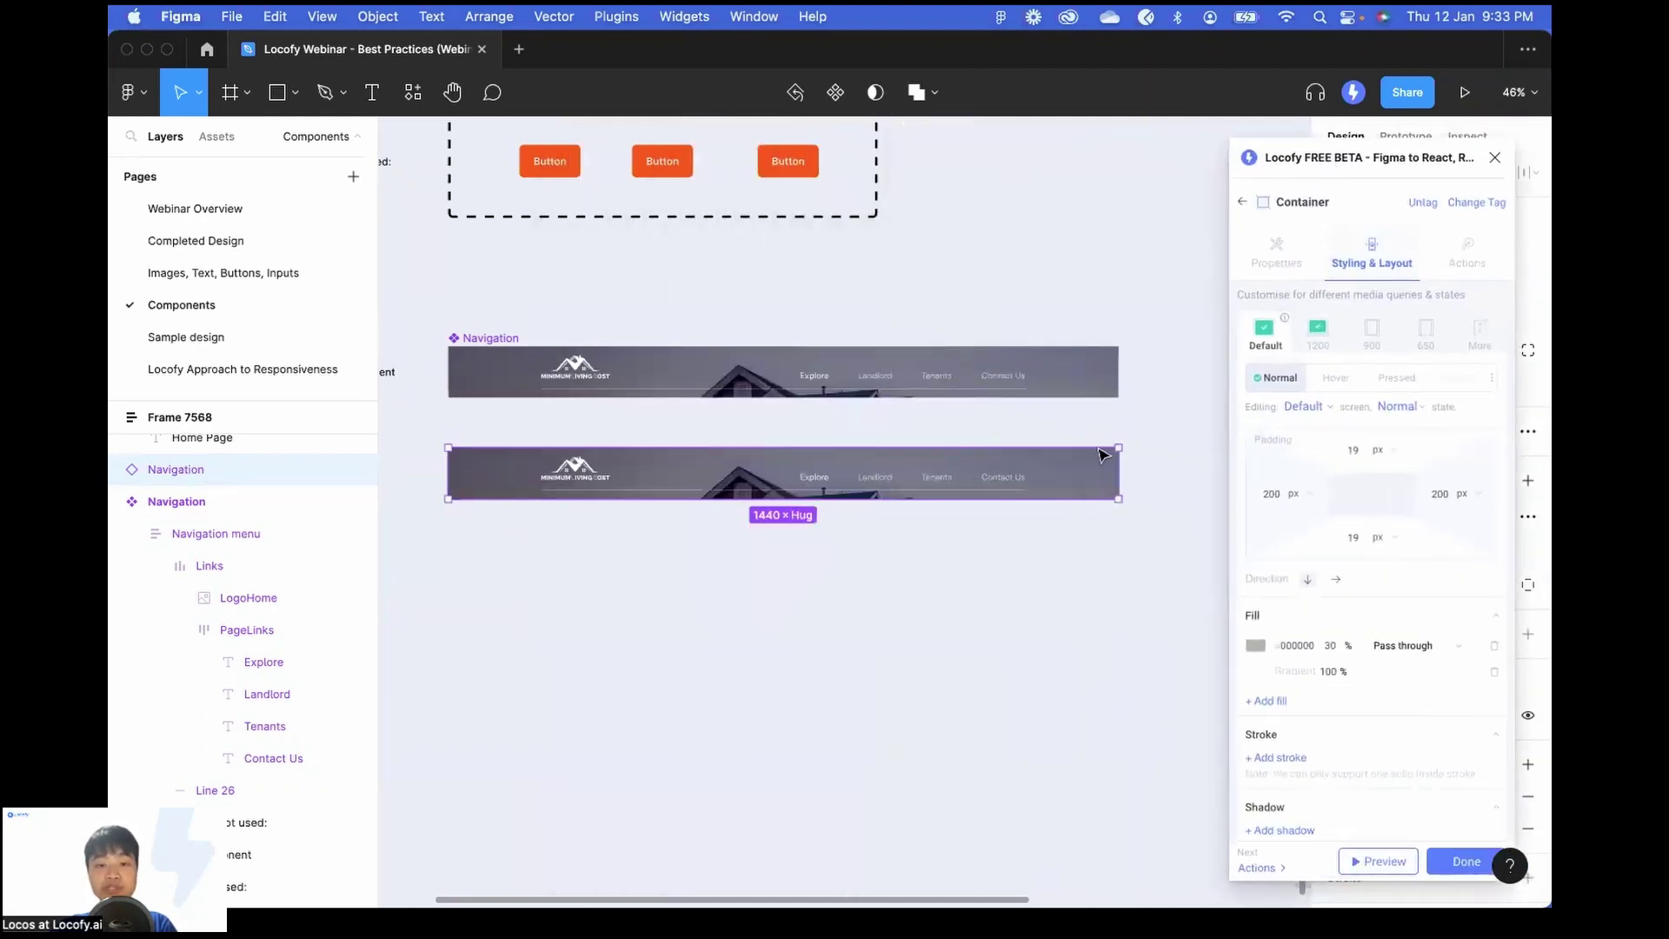
pyautogui.scroll(-3, 1102, 455)
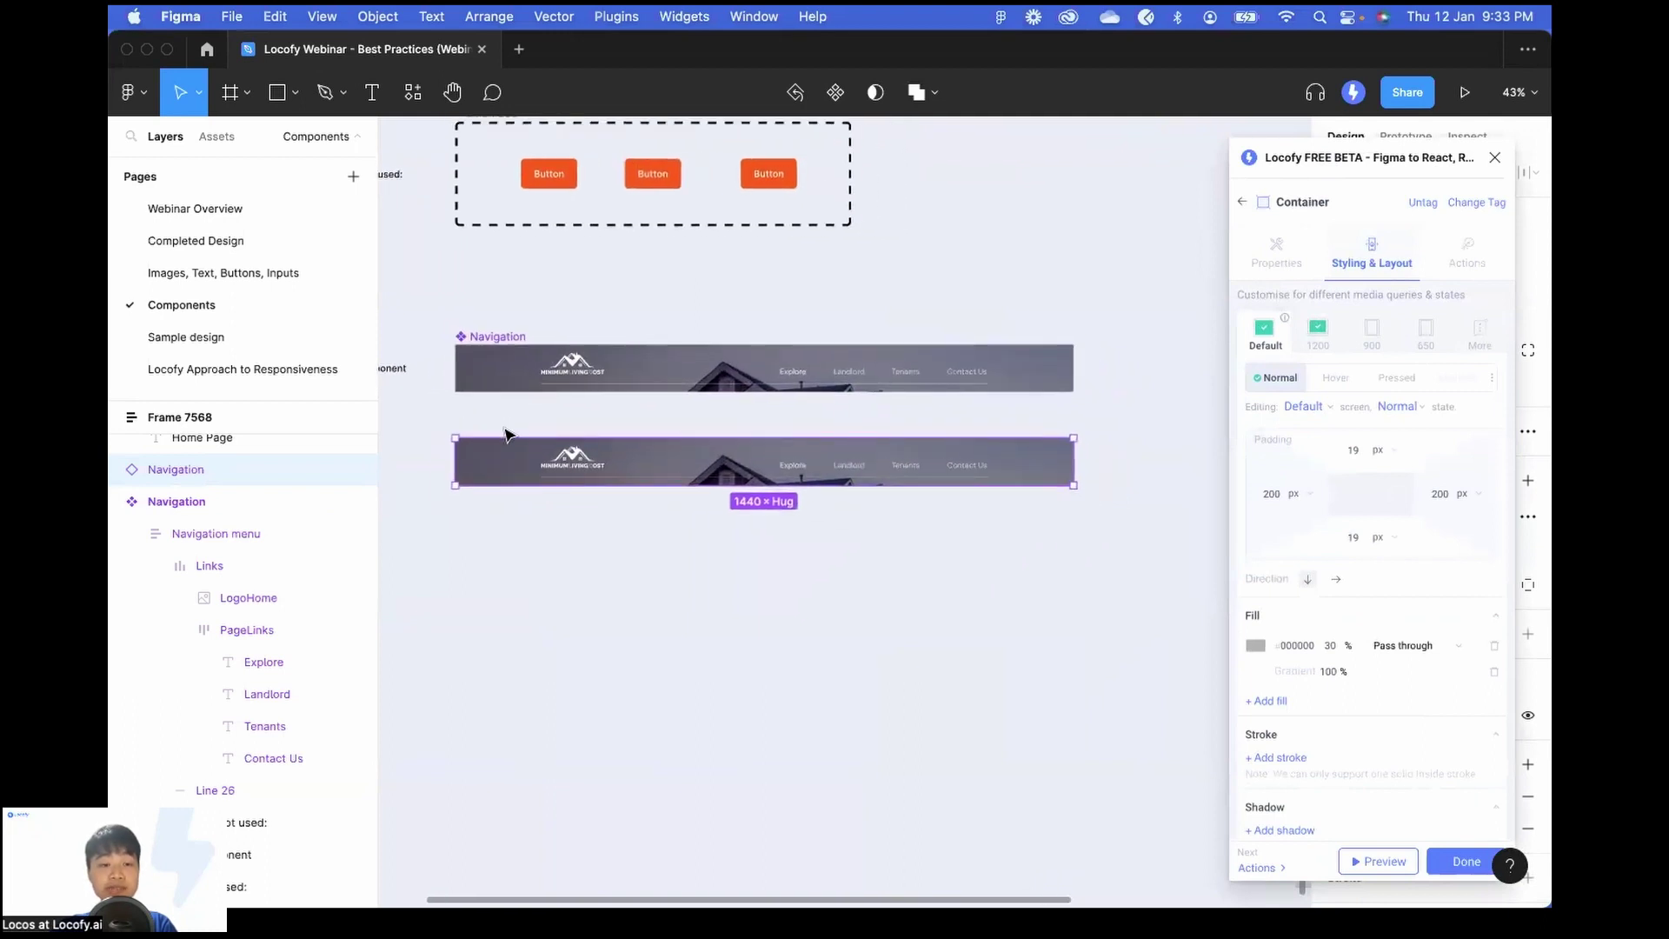
pyautogui.scroll(-3, 507, 434)
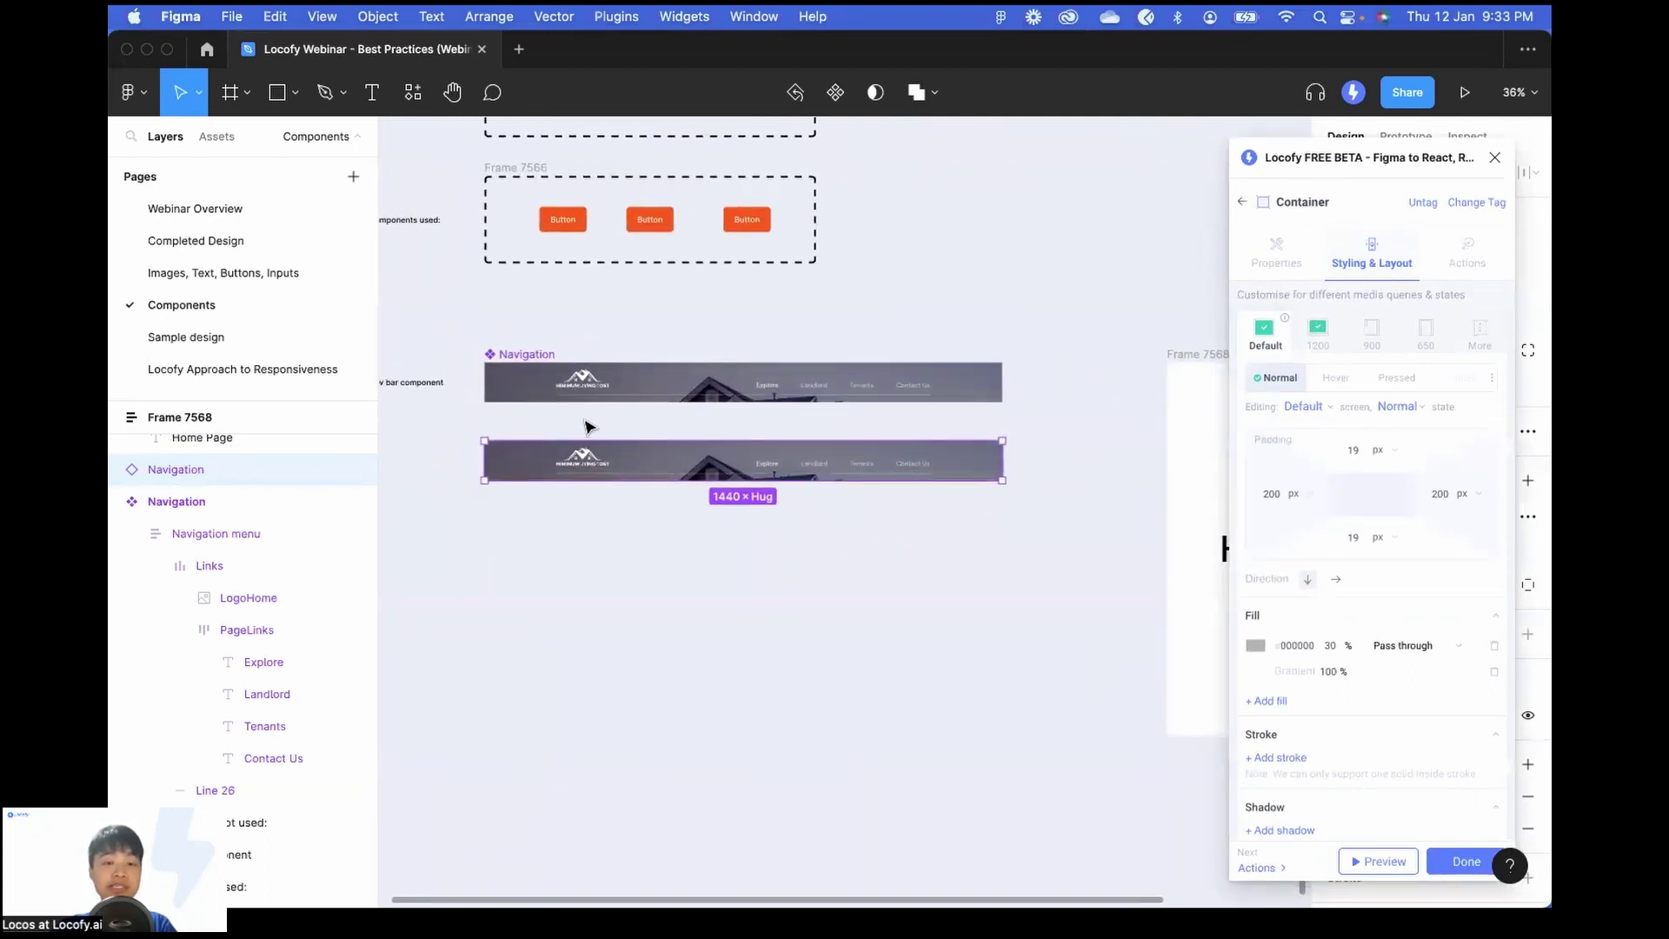
pyautogui.hscroll(-2, 669, 428)
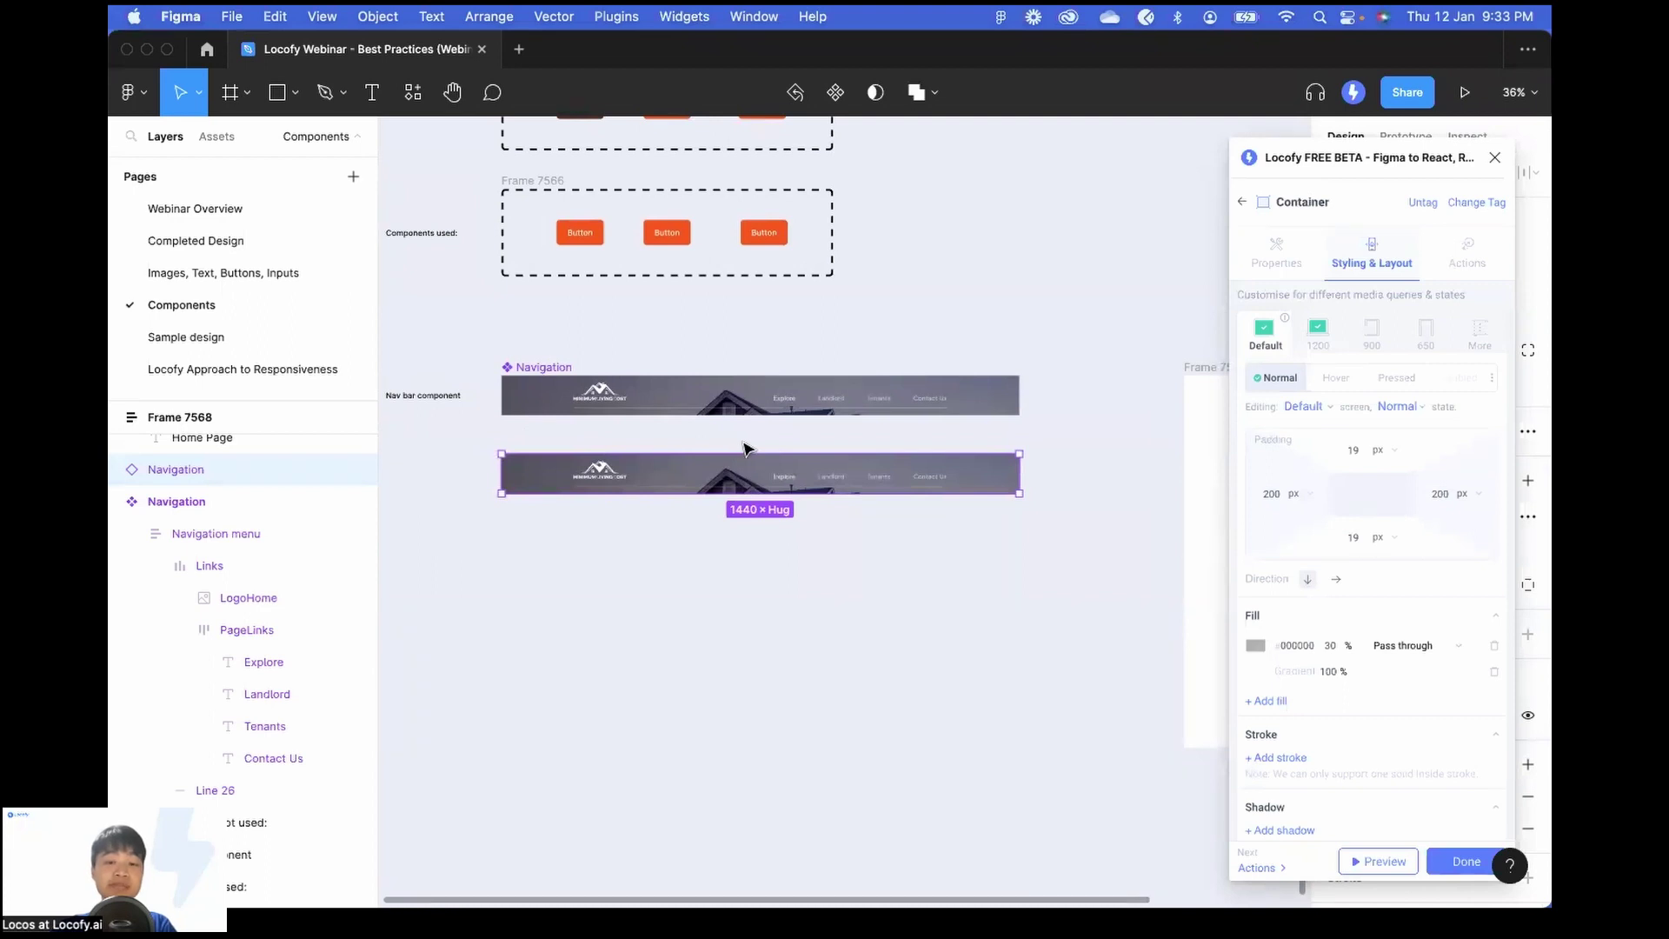
pyautogui.moveTo(1360, 171); pyautogui.dragTo(1183, 166)
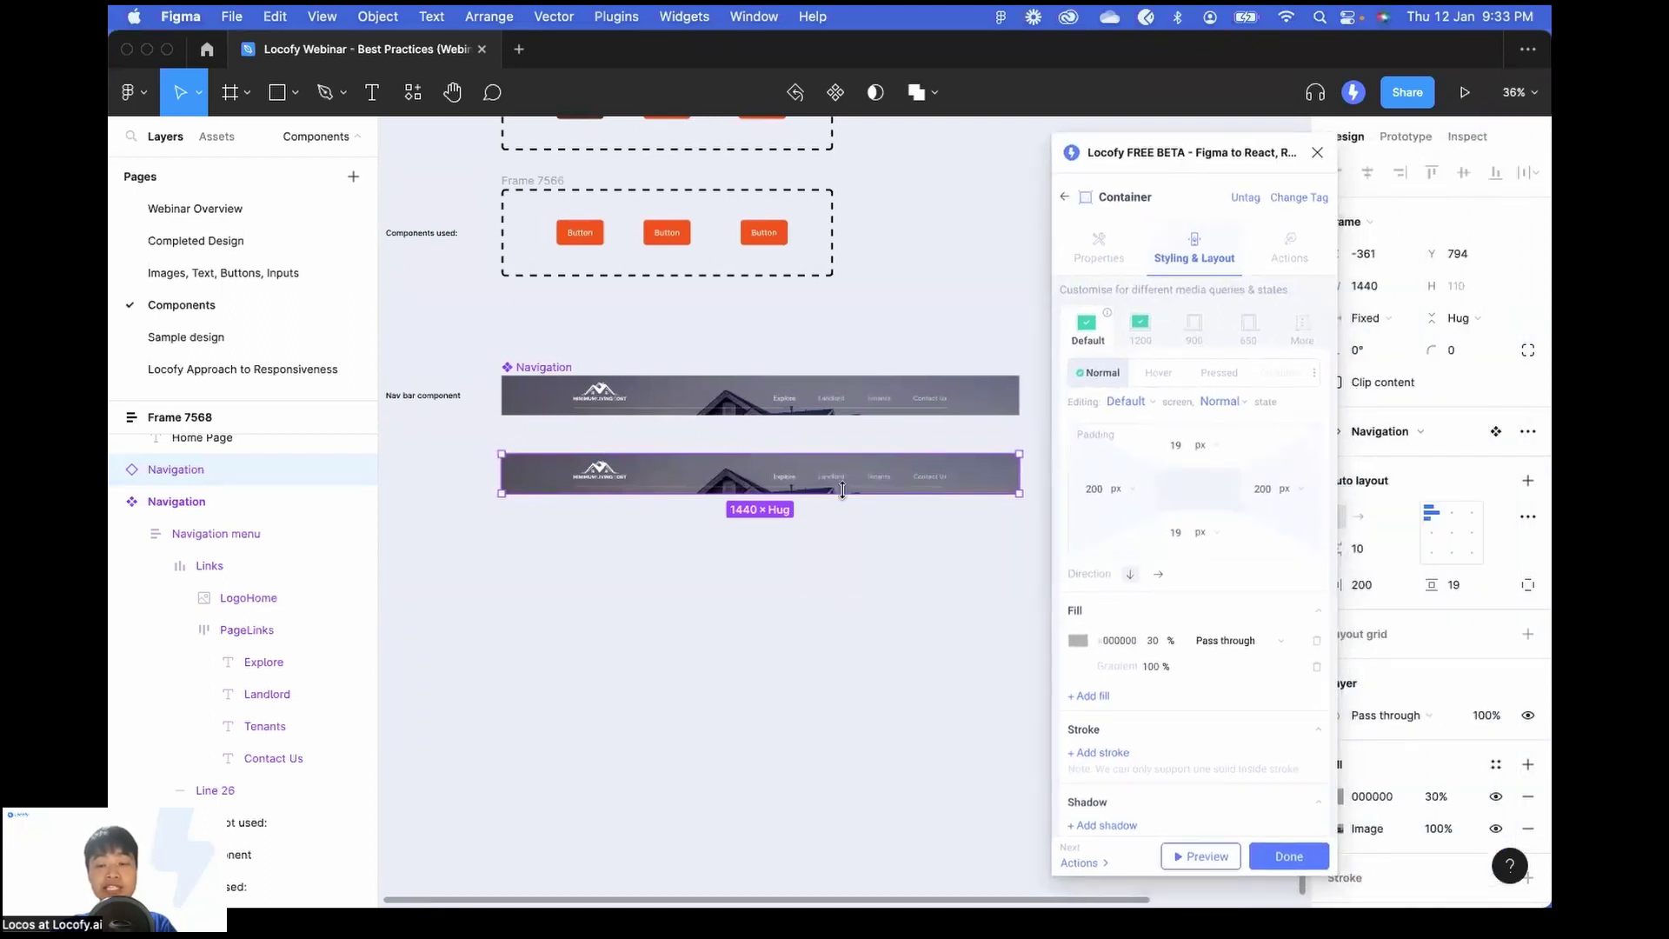
pyautogui.scroll(-2, 847, 499)
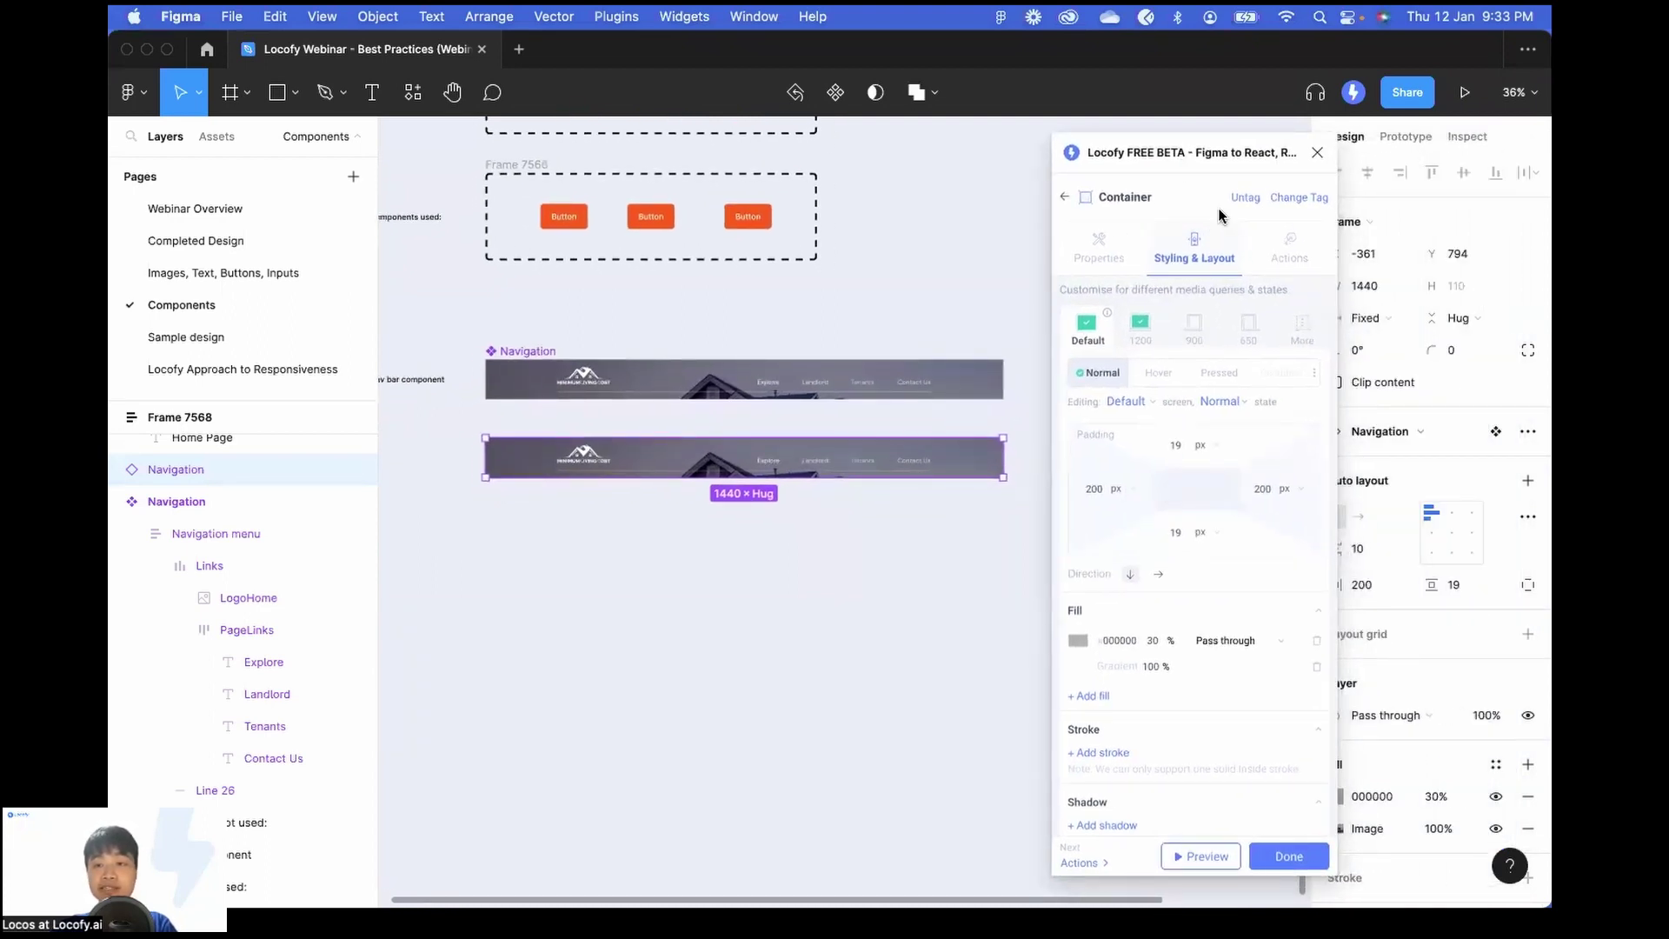
pyautogui.moveTo(1238, 158); pyautogui.dragTo(1201, 162)
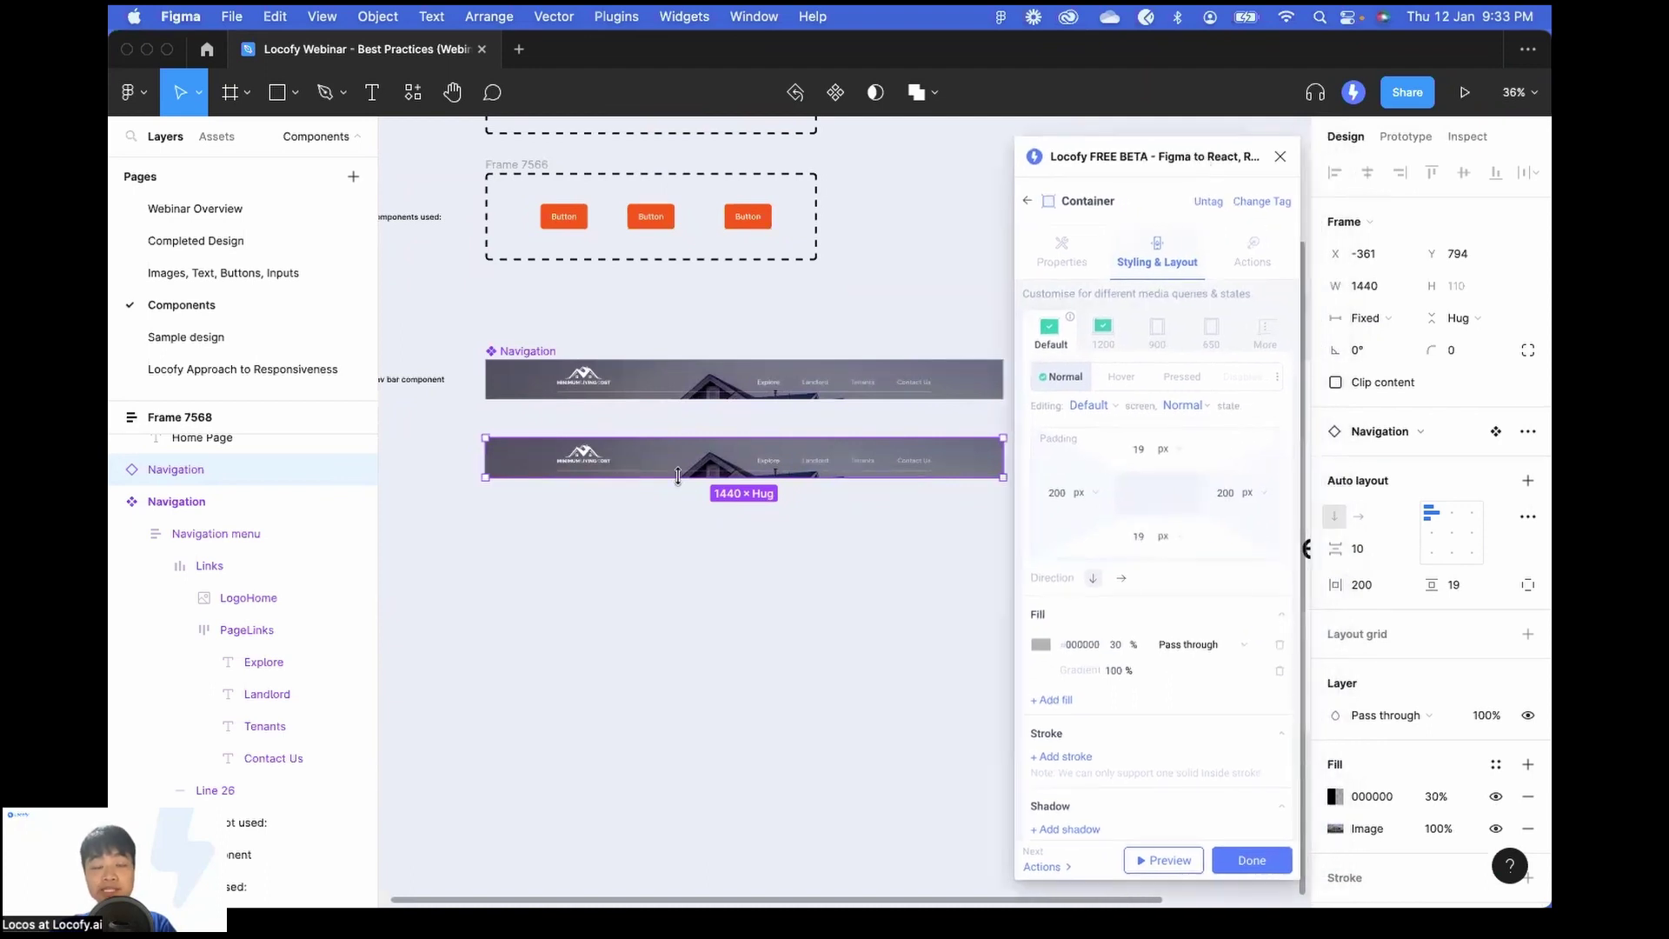